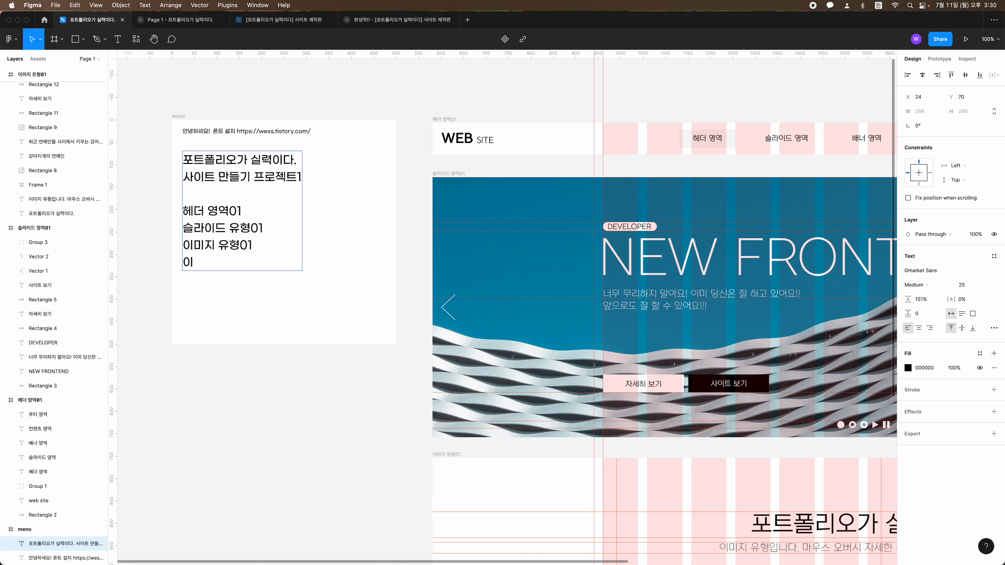
# Complete the last line of the memo text as "이미지/텍스트 유형01" and deselect it
pyautogui.write('지/텏ㅡ트 유혀')
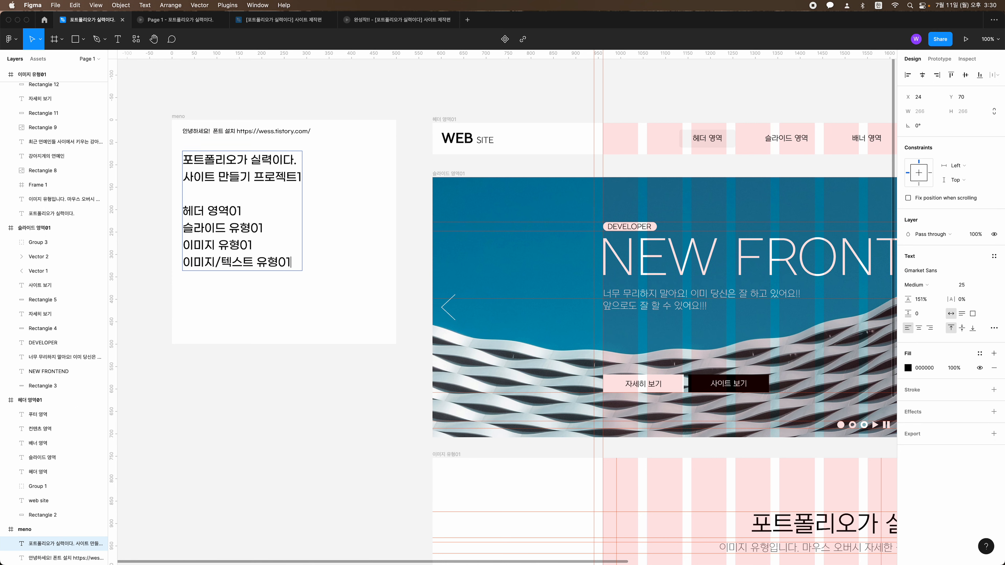
pyautogui.press('Escape')
pyautogui.press('super+minus')
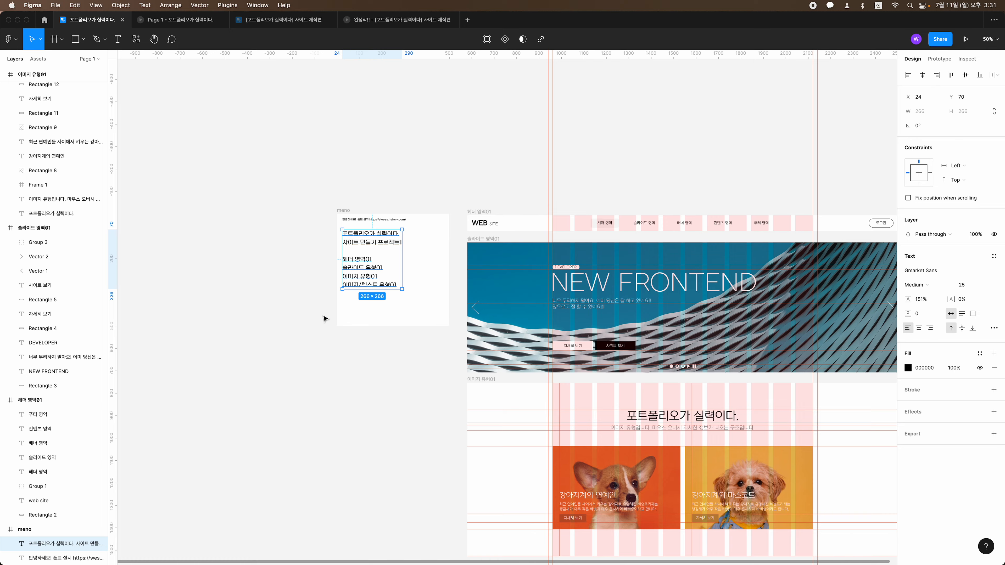
pyautogui.scroll(-1, 326, 319)
pyautogui.hscroll(1, 325, 319)
pyautogui.press('super+plus')
pyautogui.click(326, 319)
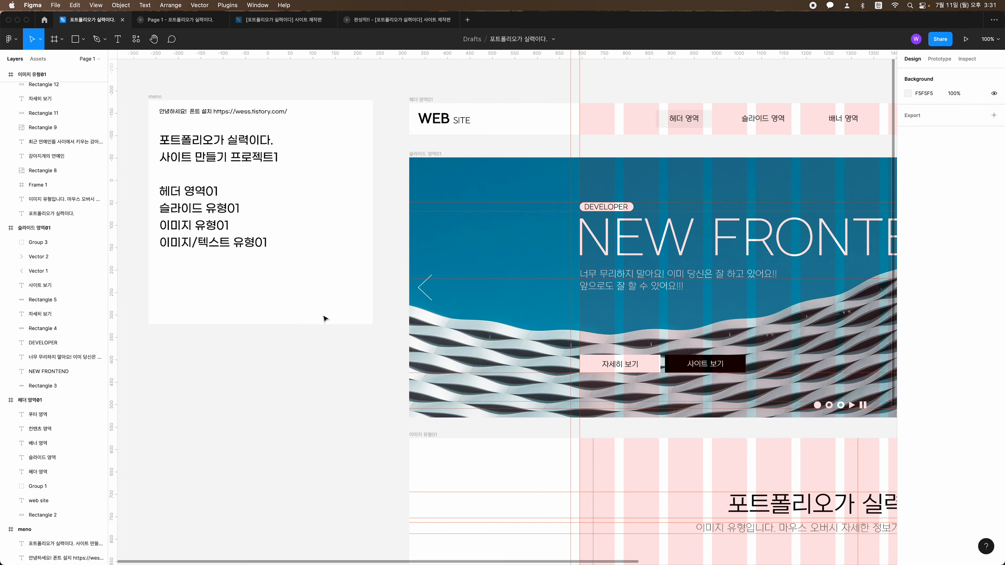
# Review the memo list and the header, slider and image sections of the page layout
pyautogui.press('super+minus')
pyautogui.scroll(-2, 326, 320)
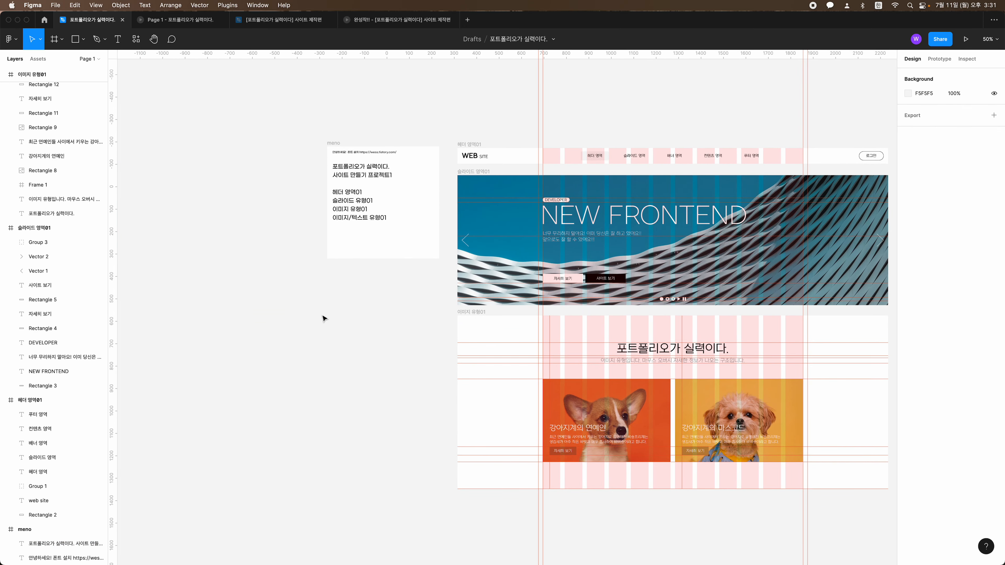
pyautogui.hscroll(1, 332, 321)
pyautogui.hscroll(3, 332, 319)
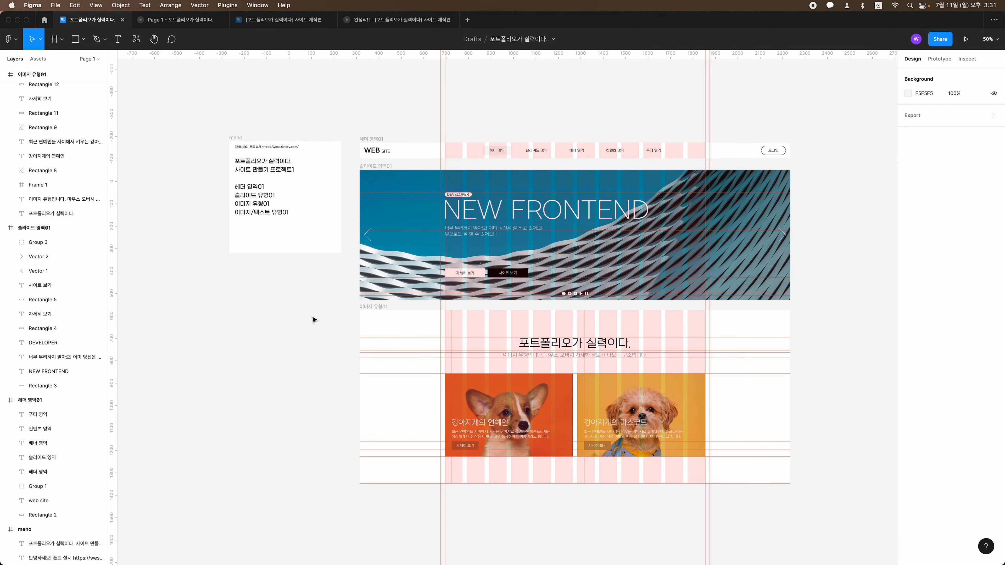
pyautogui.scroll(-2, 312, 318)
pyautogui.scroll(-1, 310, 316)
pyautogui.hscroll(1, 277, 307)
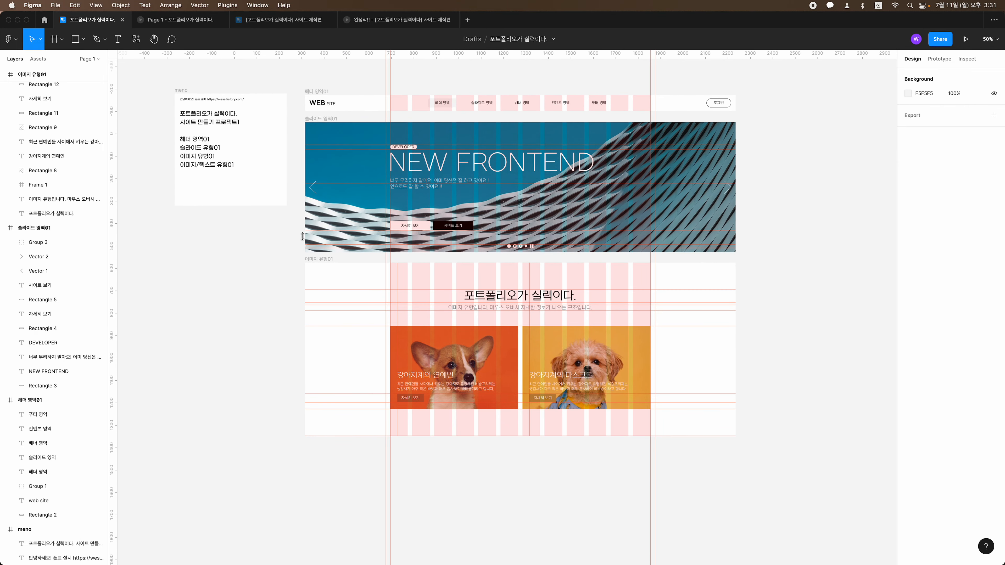
pyautogui.press('super+equal')
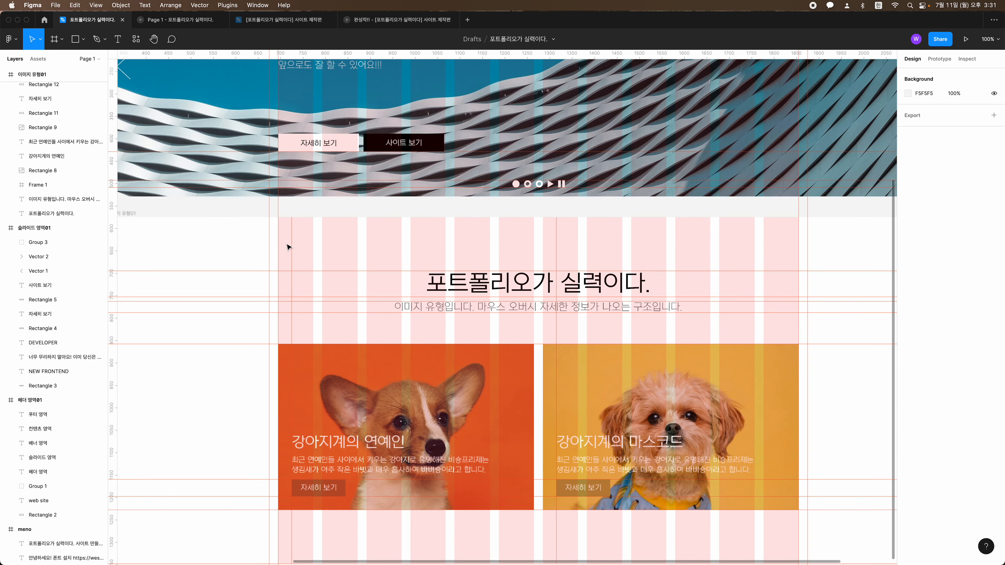
pyautogui.hscroll(-3, 287, 247)
pyautogui.press('super+minus')
pyautogui.press('super+minus')
pyautogui.scroll(-3, 287, 248)
pyautogui.hscroll(5, 287, 247)
pyautogui.press('super+equal')
pyautogui.hscroll(-10, 287, 247)
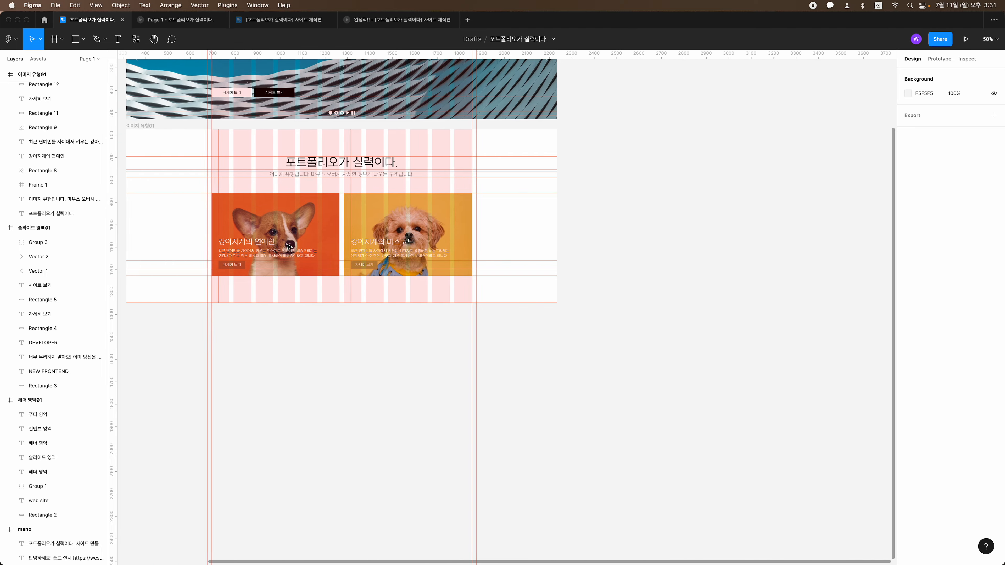
pyautogui.scroll(4, 288, 247)
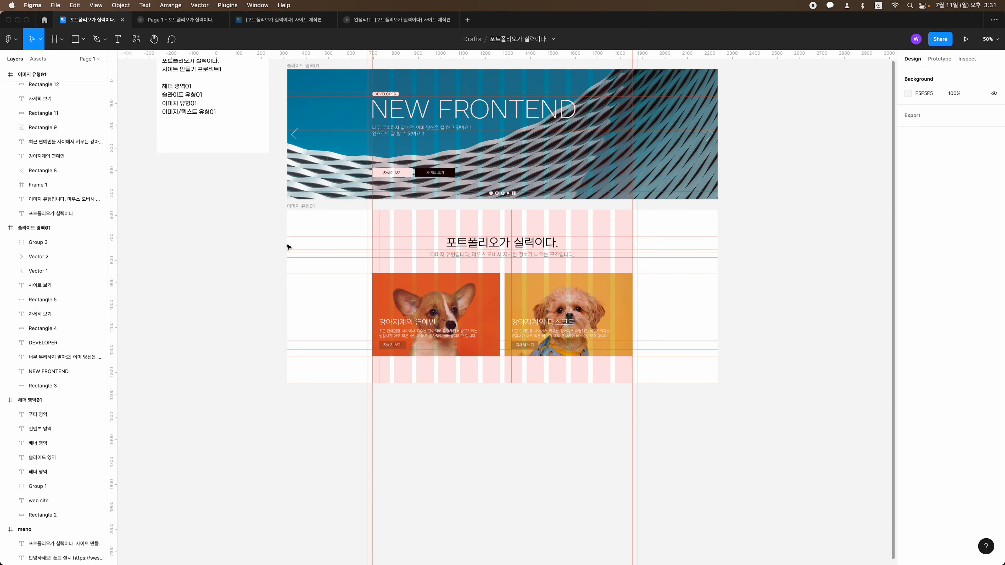
pyautogui.scroll(4, 291, 247)
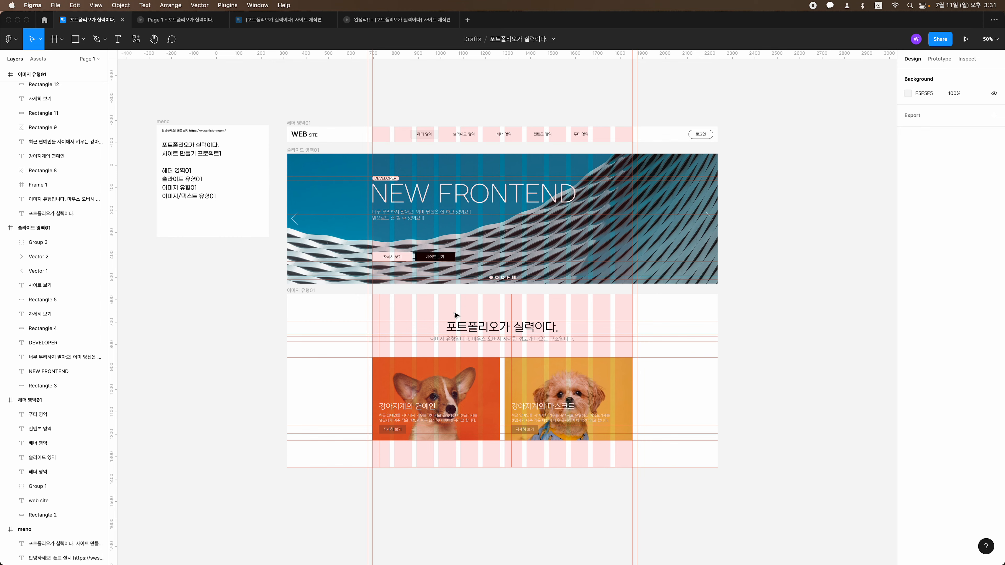
pyautogui.scroll(-3, 456, 315)
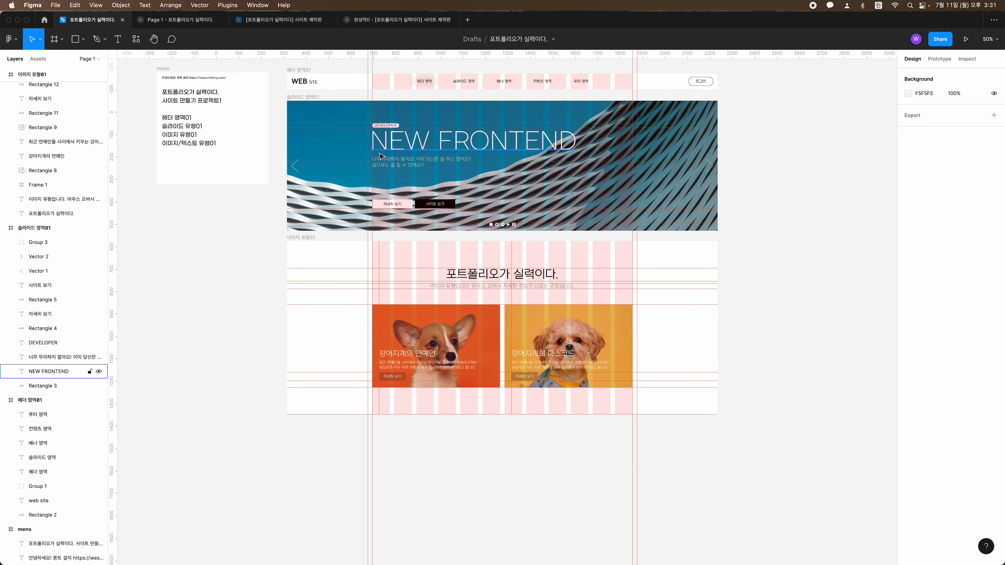
pyautogui.scroll(-2, 326, 241)
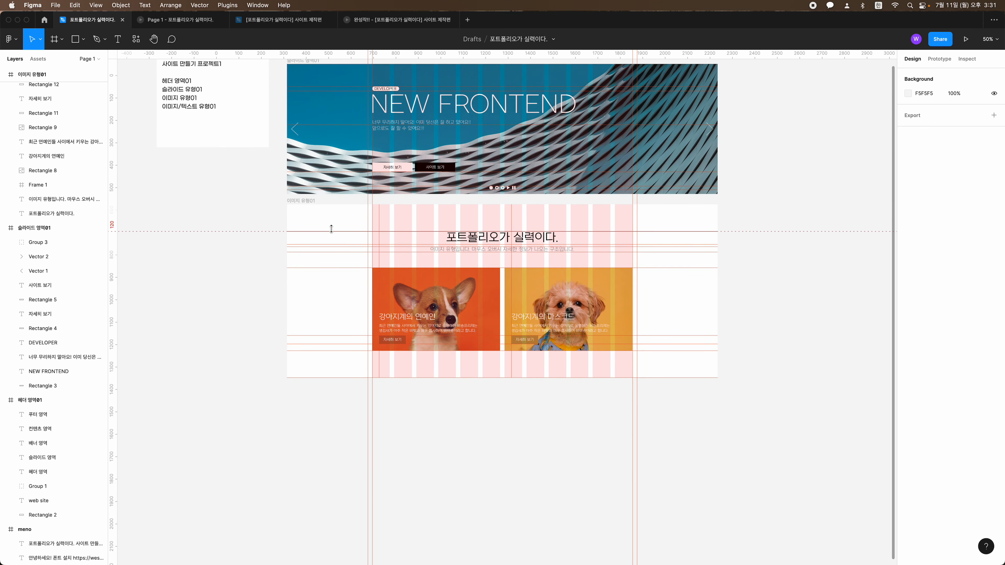
pyautogui.scroll(2, 330, 343)
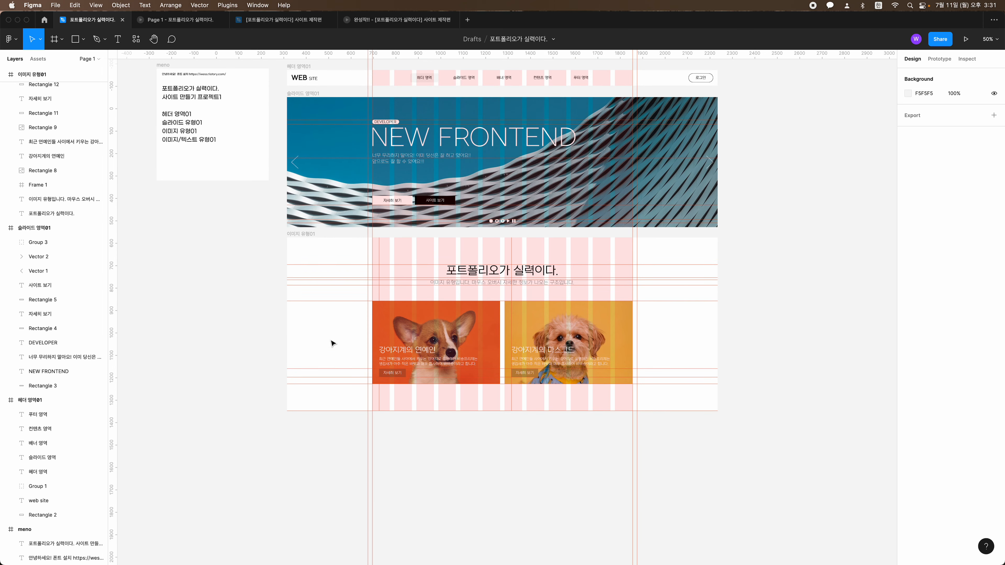
pyautogui.scroll(2, 332, 343)
pyautogui.hscroll(-2, 331, 343)
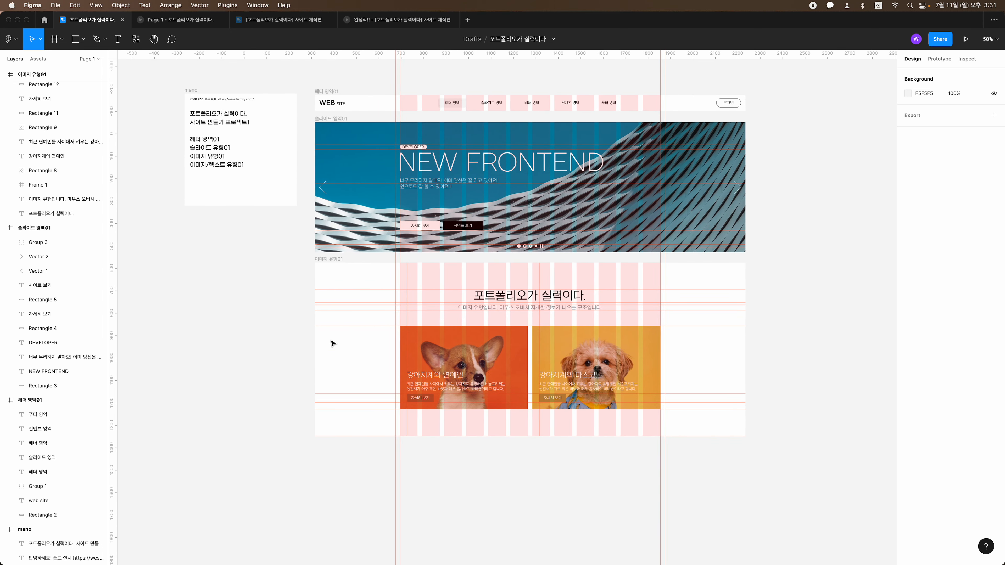
# Remove the horizontal guide along the lower edge of the 이미지 유형01 frame
pyautogui.hscroll(2, 331, 343)
pyautogui.scroll(1, 332, 343)
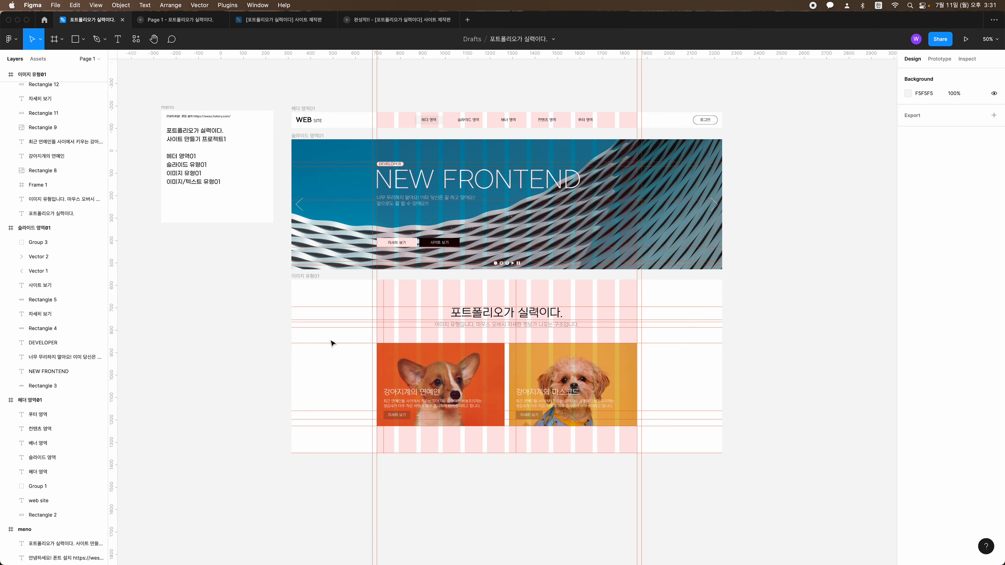
pyautogui.hscroll(-1, 332, 343)
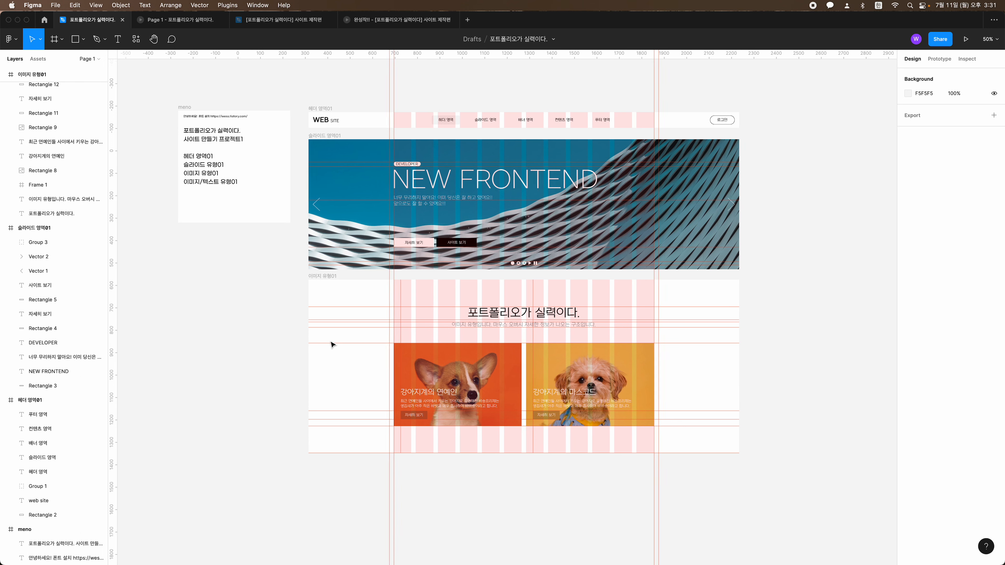
pyautogui.moveTo(348, 452); pyautogui.dragTo(368, 56)
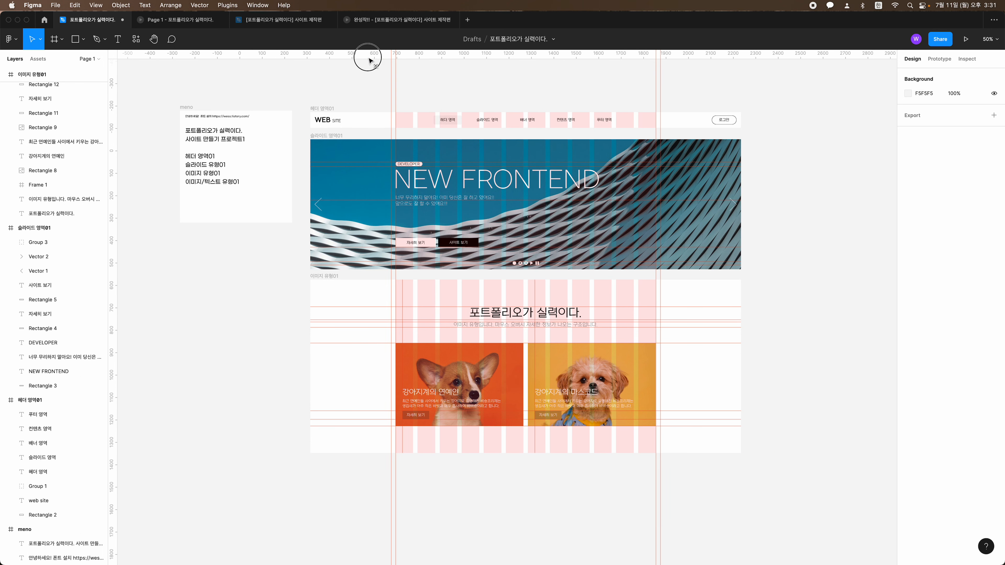
pyautogui.scroll(-3, 361, 234)
pyautogui.click(327, 226)
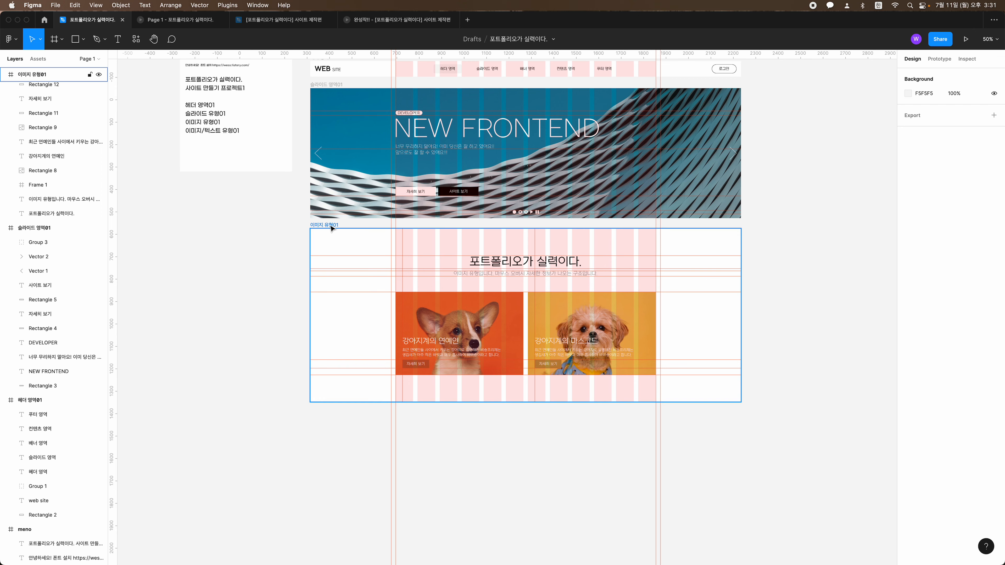
pyautogui.moveTo(327, 225); pyautogui.dragTo(332, 415)
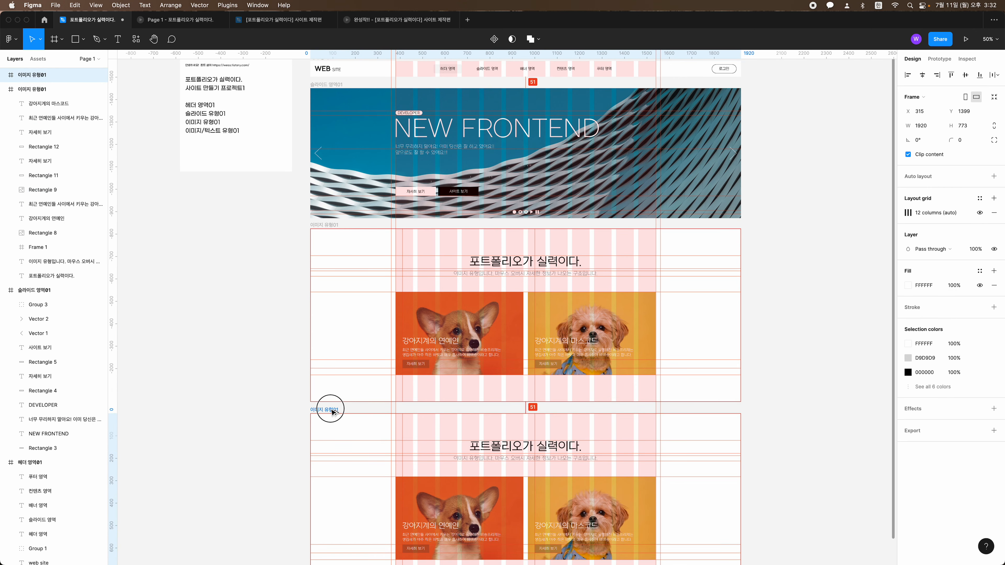
pyautogui.press('Delete')
pyautogui.scroll(-2, 332, 411)
pyautogui.scroll(4, 330, 408)
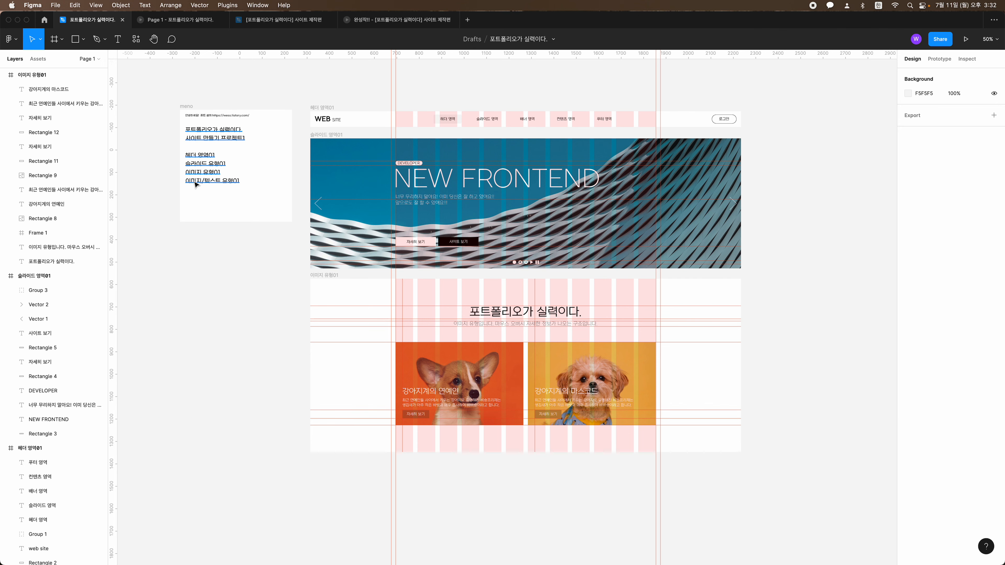
pyautogui.scroll(-10, 263, 206)
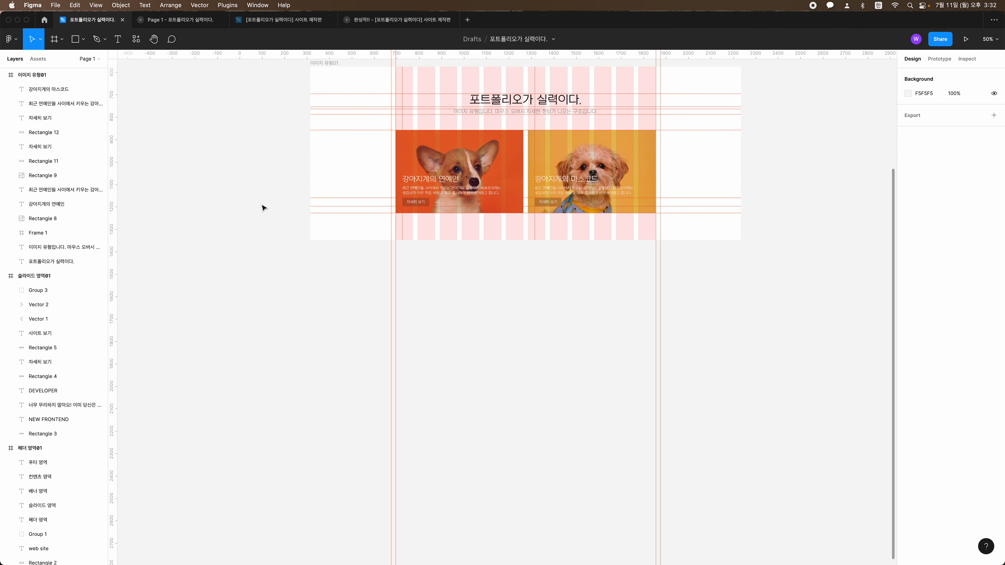
pyautogui.hotkey('shift', '0')
pyautogui.press('-')
pyautogui.scroll(2, 393, 237)
pyautogui.press('r')
pyautogui.moveTo(317, 289); pyautogui.dragTo(376, 329)
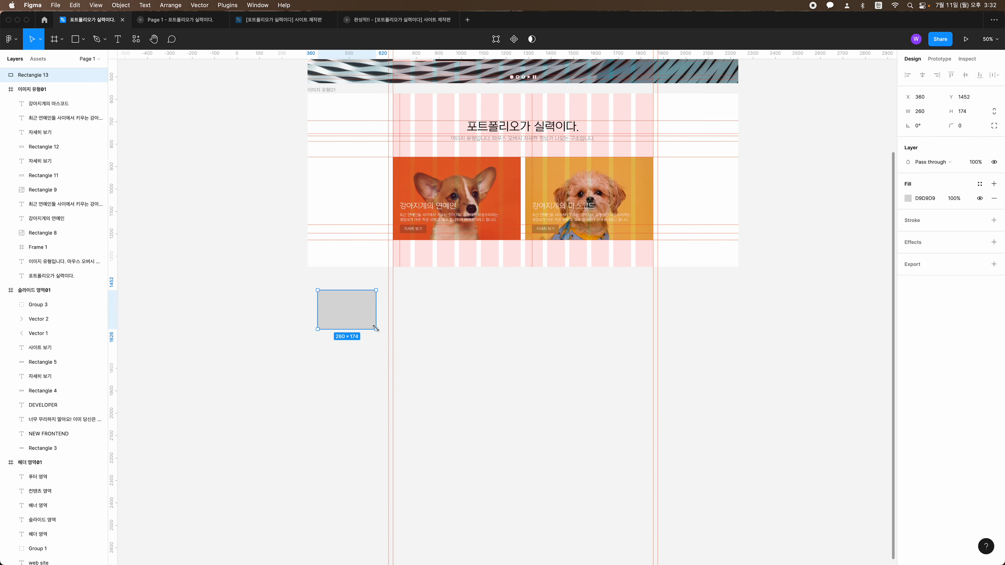
pyautogui.press('Delete')
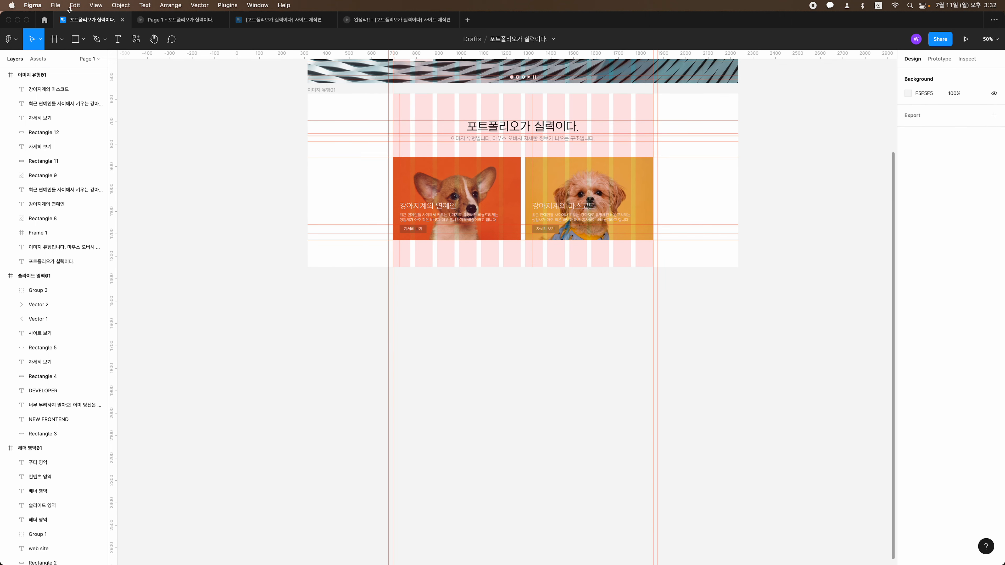
# Draw a new frame below the 이미지 유형01 section and set its size to 1920 × 600
pyautogui.click(62, 39)
pyautogui.click(36, 61)
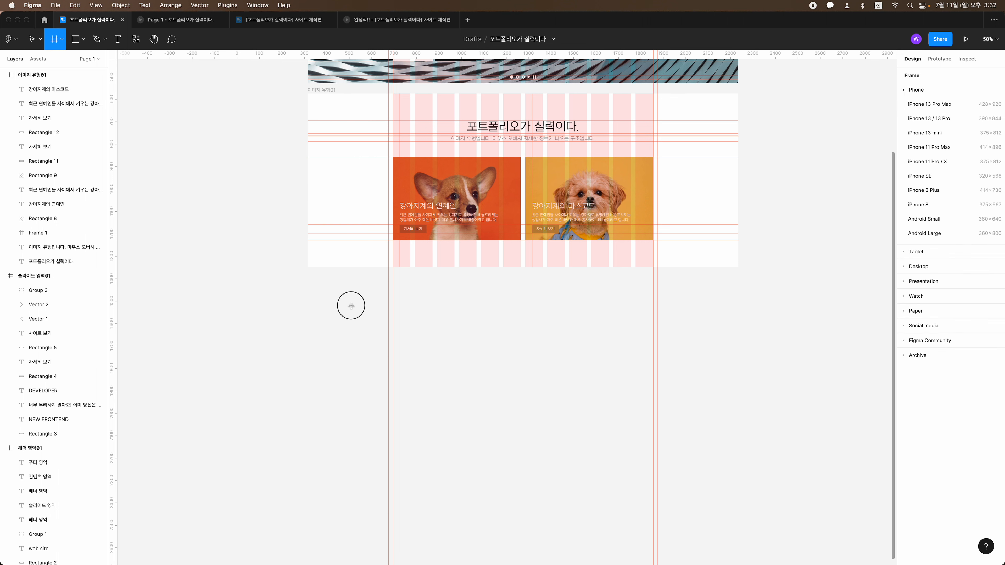
pyautogui.moveTo(308, 291); pyautogui.dragTo(454, 326)
pyautogui.click(902, 126)
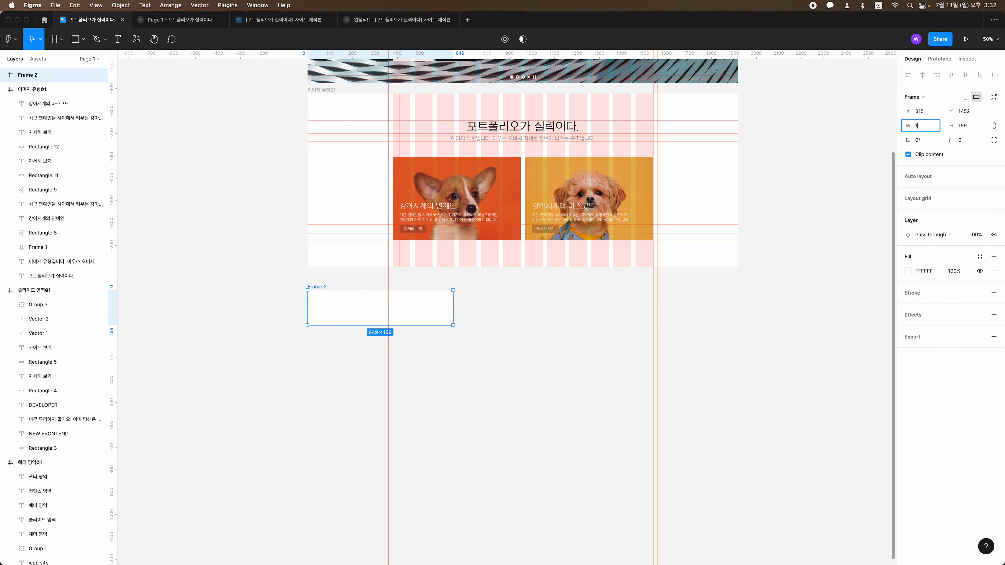
pyautogui.write('1920')
pyautogui.press('Tab')
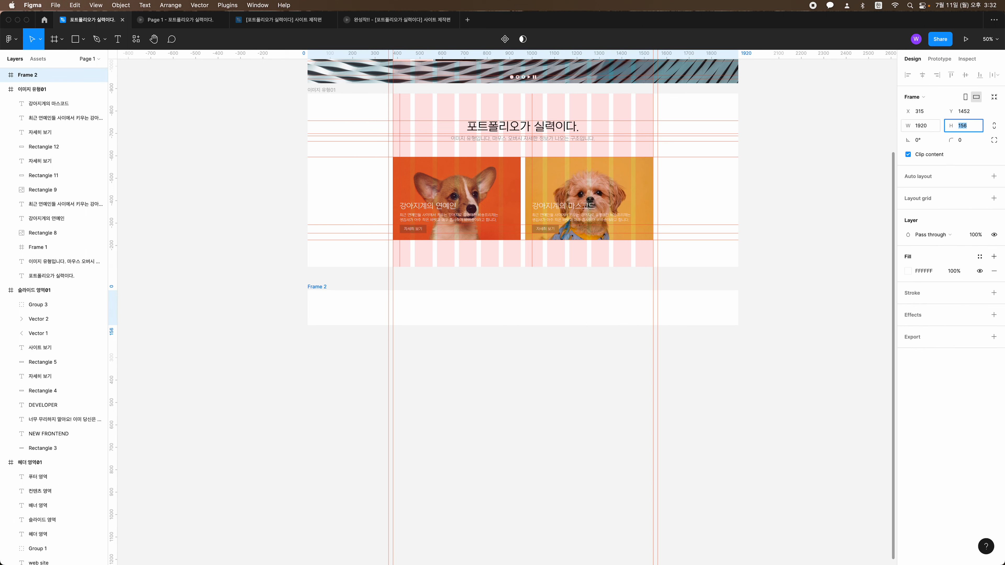
pyautogui.write('600')
pyautogui.press('Tab')
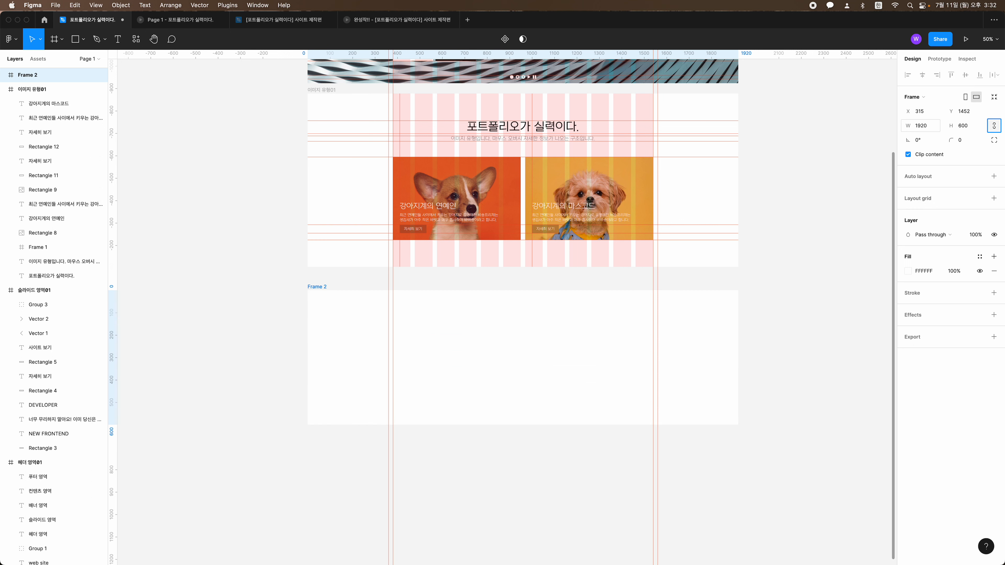
# Rename the new frame to "이미지/텍스트 유형01"
pyautogui.doubleClick(312, 289)
pyautogui.write('이미지')
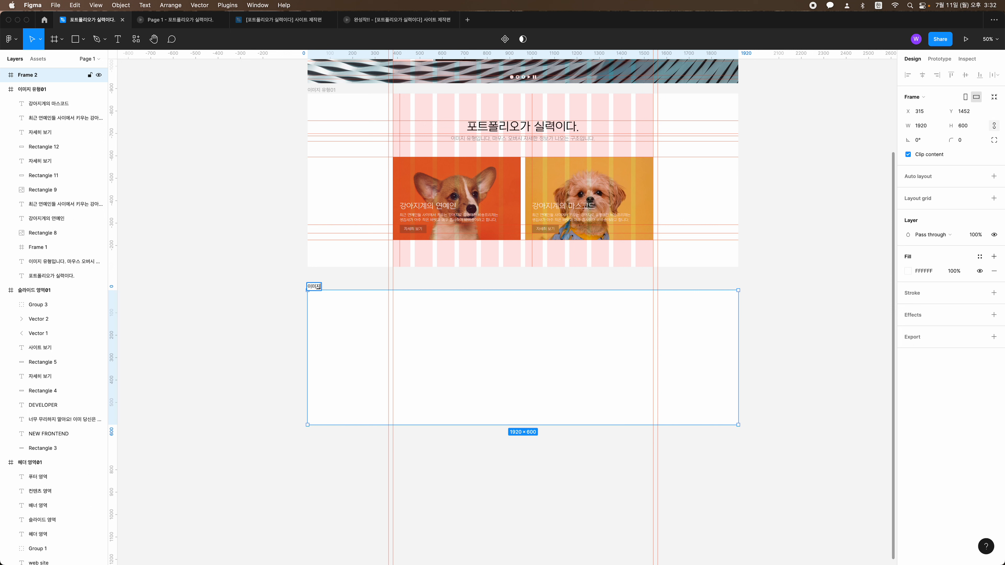
pyautogui.write('/텍스트 유형01')
pyautogui.press('Return')
# Add a layout grid of 12 stretched columns with a 380 margin to the 이미지/텍스트 유형01 frame
pyautogui.click(930, 199)
pyautogui.click(908, 213)
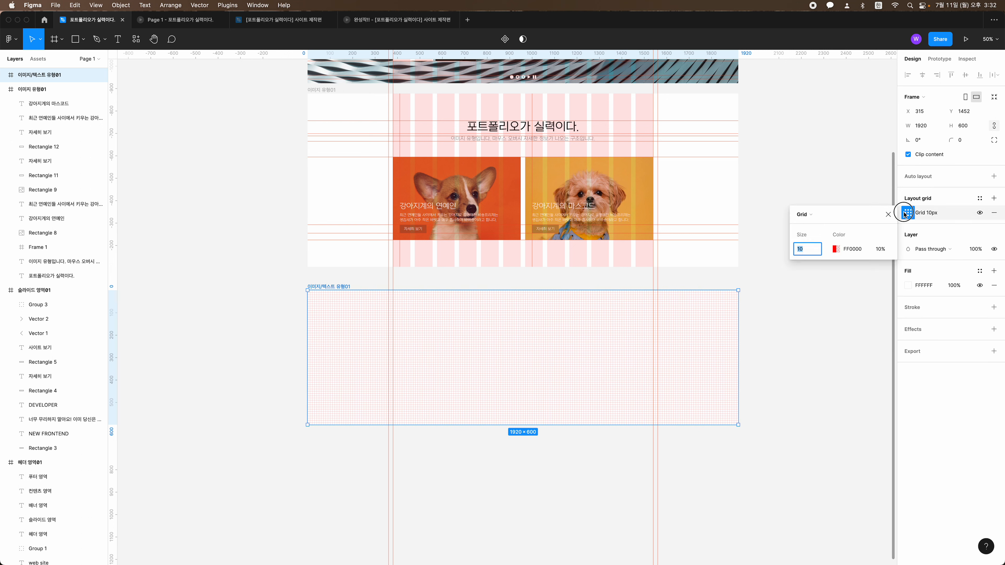
pyautogui.click(802, 214)
pyautogui.click(804, 229)
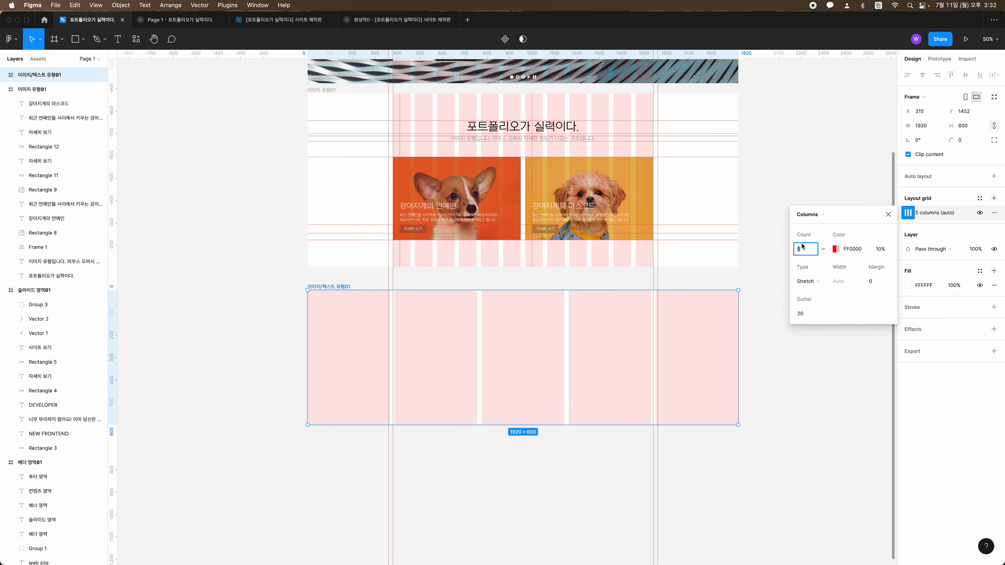
pyautogui.click(876, 284)
pyautogui.write('3880')
pyautogui.press('Return')
pyautogui.click(876, 281)
pyautogui.click(875, 282)
pyautogui.press('BackSpace')
pyautogui.click(835, 386)
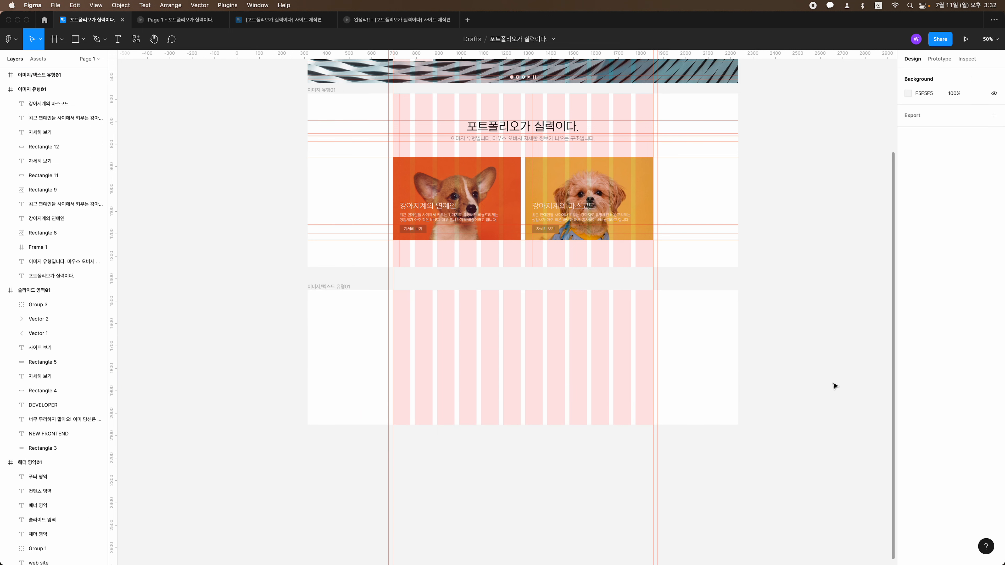
# Move the 이미지/텍스트 유형01 frame up to Y 1394, close beneath the 이미지 유형01 section
pyautogui.click(320, 291)
pyautogui.moveTo(318, 291); pyautogui.dragTo(321, 276)
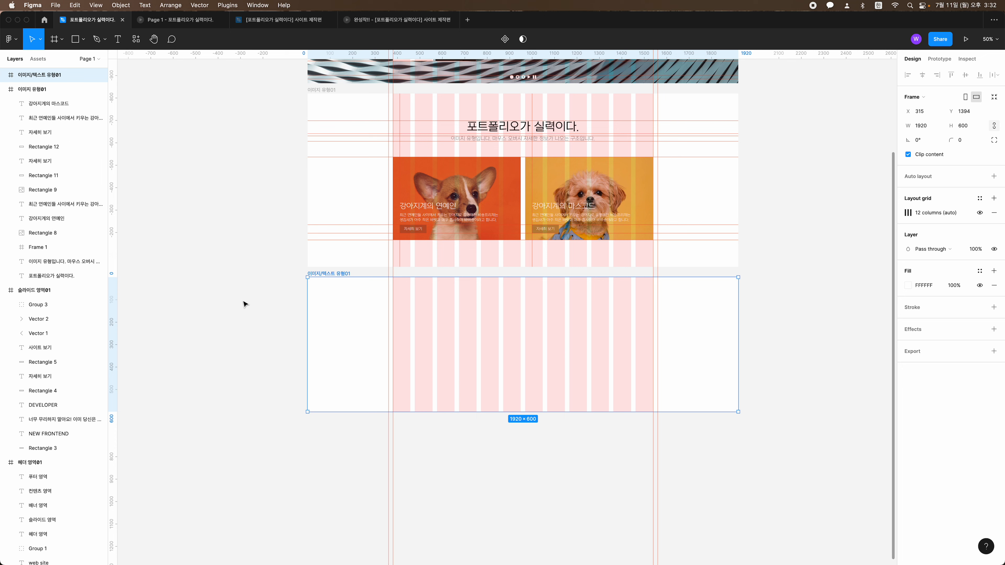
pyautogui.click(242, 302)
pyautogui.scroll(3, 243, 304)
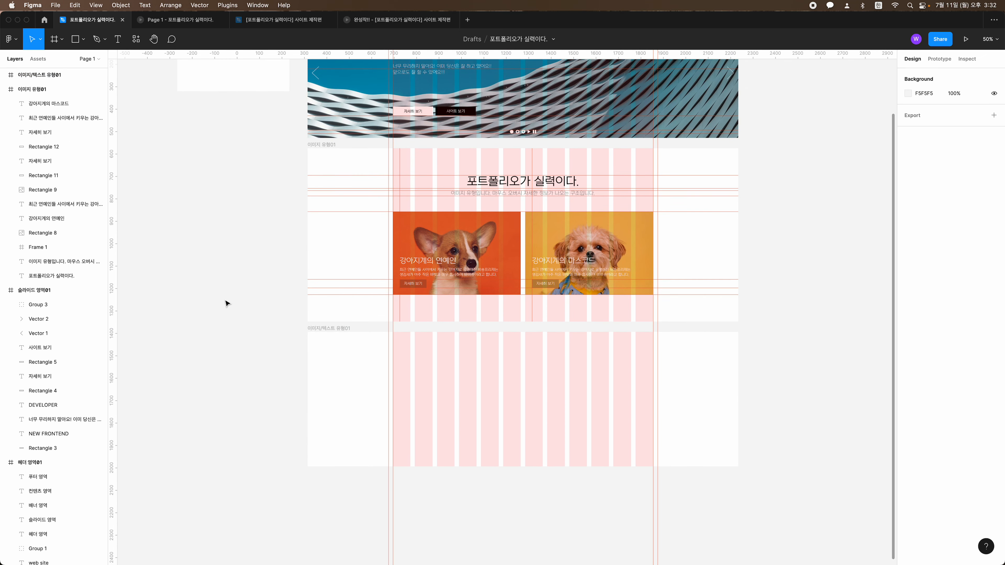
pyautogui.scroll(-3, 226, 305)
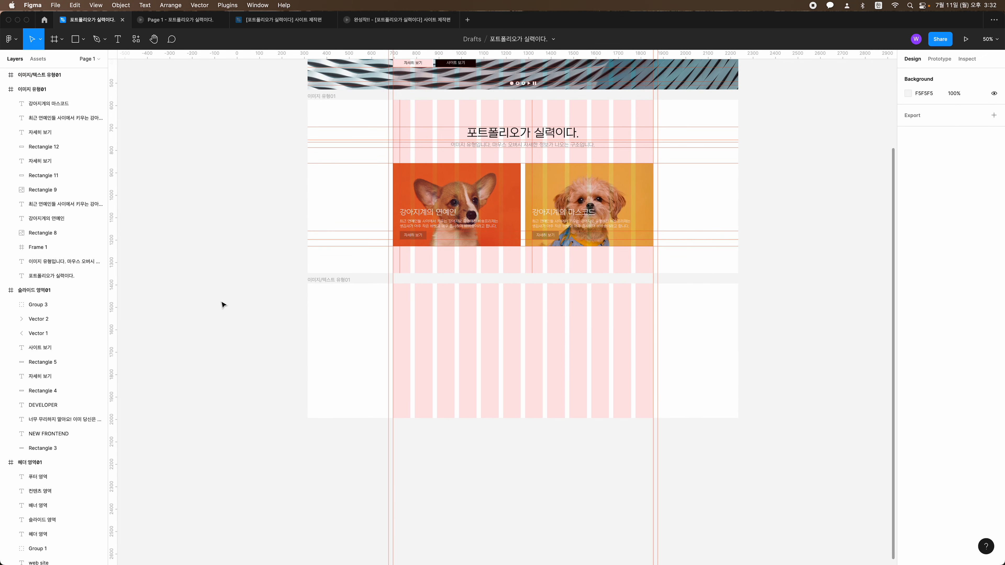
pyautogui.scroll(-2, 223, 305)
pyautogui.scroll(1, 224, 305)
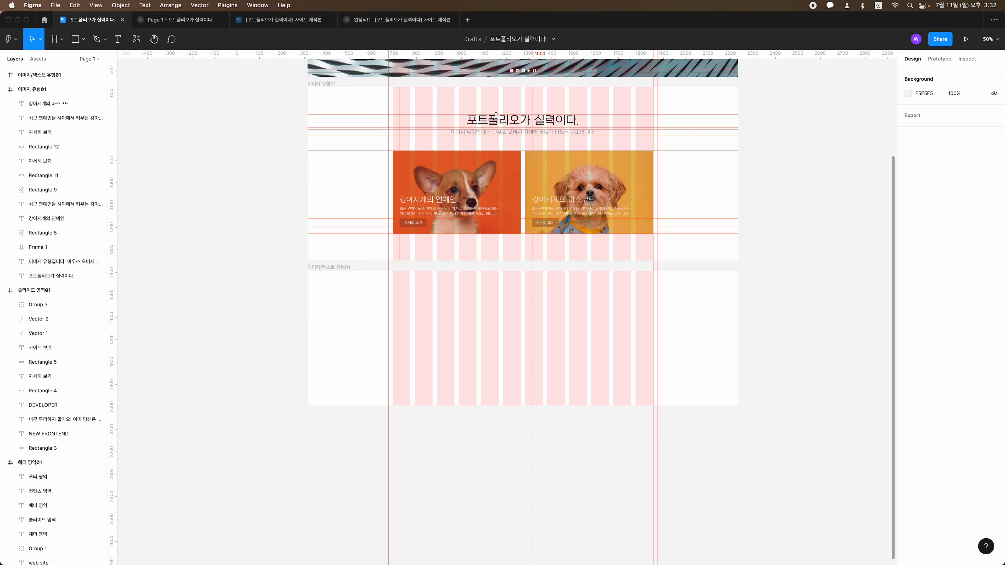
# Collapse the 이미지 유형01, 슬라이드 영역01, 헤더 영역01 and meno frames in the layer list
pyautogui.click(59, 276)
pyautogui.click(3, 290)
pyautogui.click(3, 304)
pyautogui.click(4, 319)
pyautogui.click(4, 90)
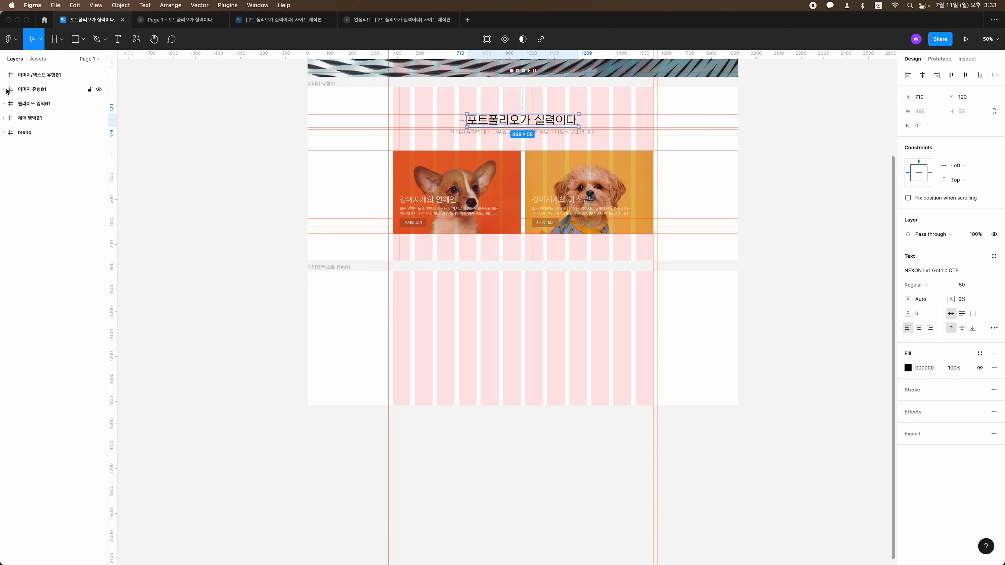
pyautogui.click(6, 90)
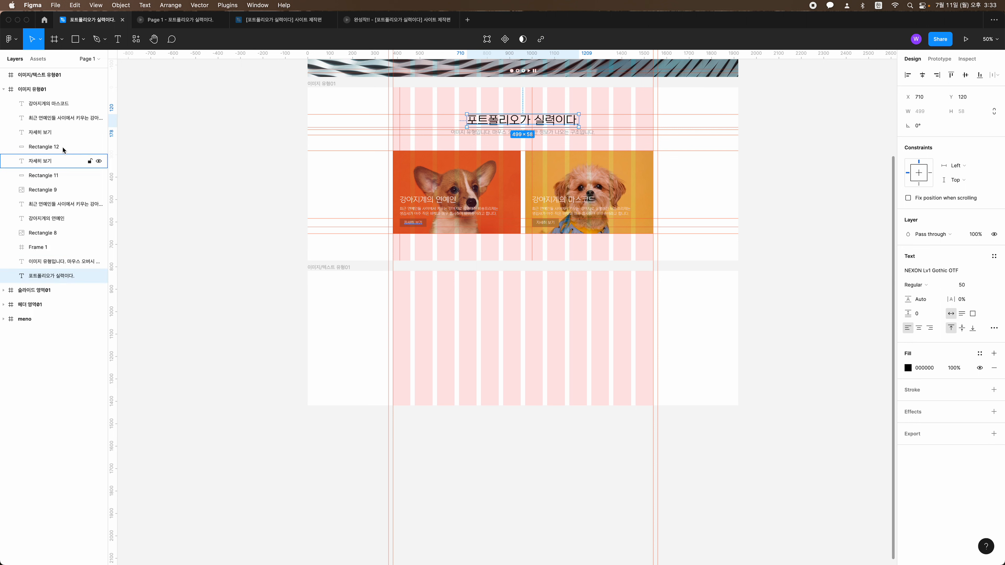
pyautogui.click(4, 91)
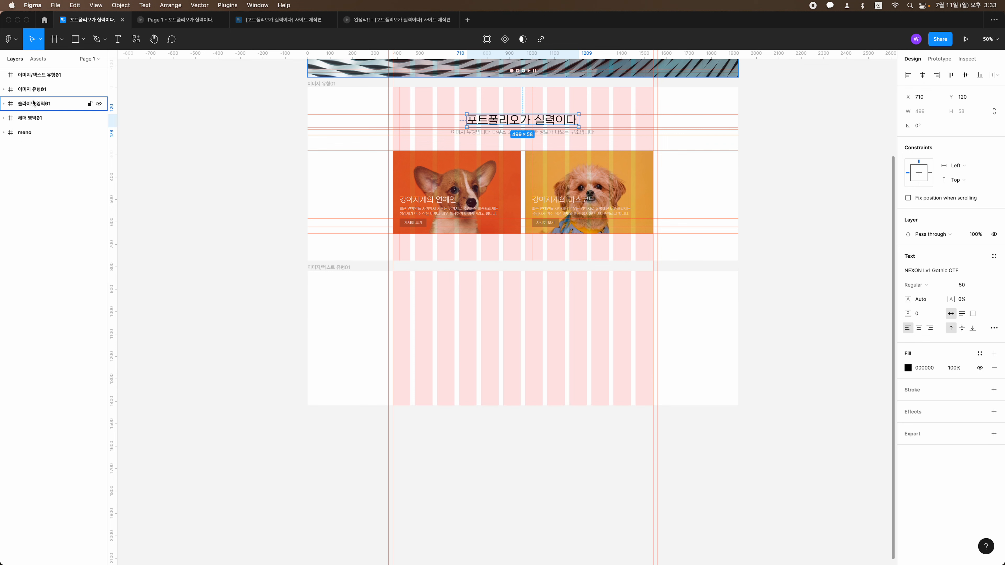
# Draw a helper rectangle from the new frame's upper edge, set its height to 120 and add a horizontal guide along its lower edge
pyautogui.moveTo(502, 119); pyautogui.dragTo(455, 314)
pyautogui.press('Delete')
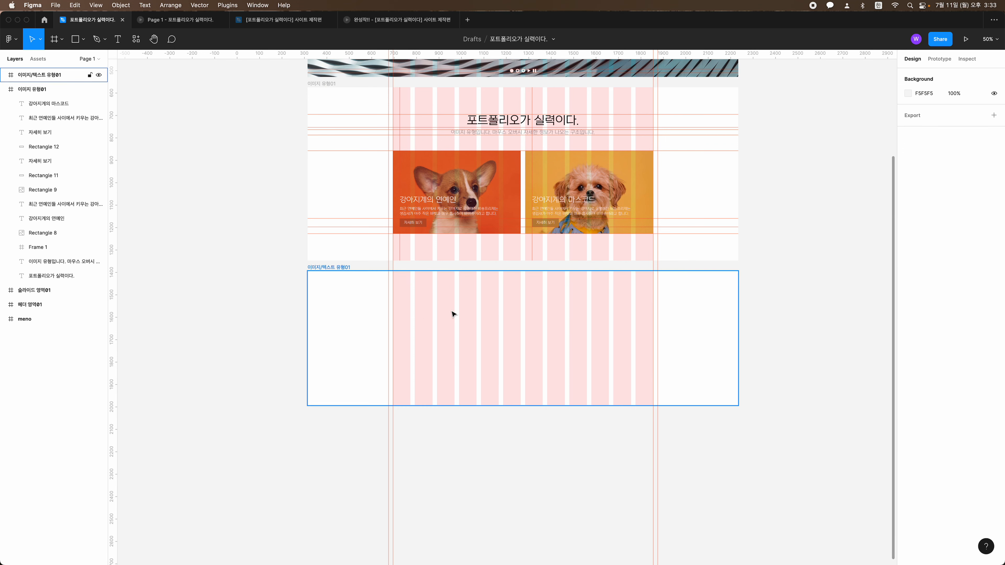
pyautogui.press('r')
pyautogui.moveTo(408, 272); pyautogui.dragTo(427, 315)
pyautogui.click(970, 111)
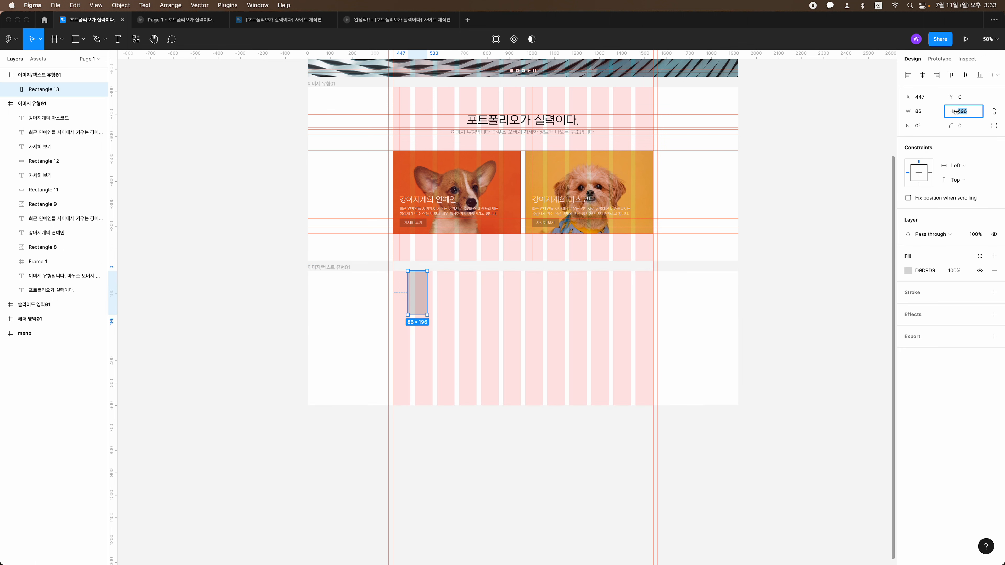
pyautogui.press('Return')
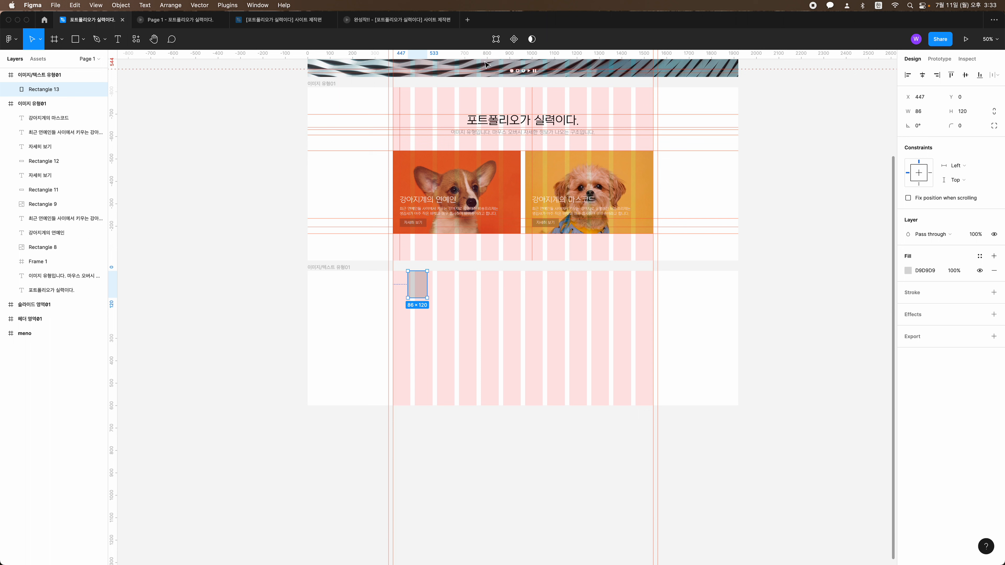
pyautogui.moveTo(482, 55); pyautogui.dragTo(443, 299)
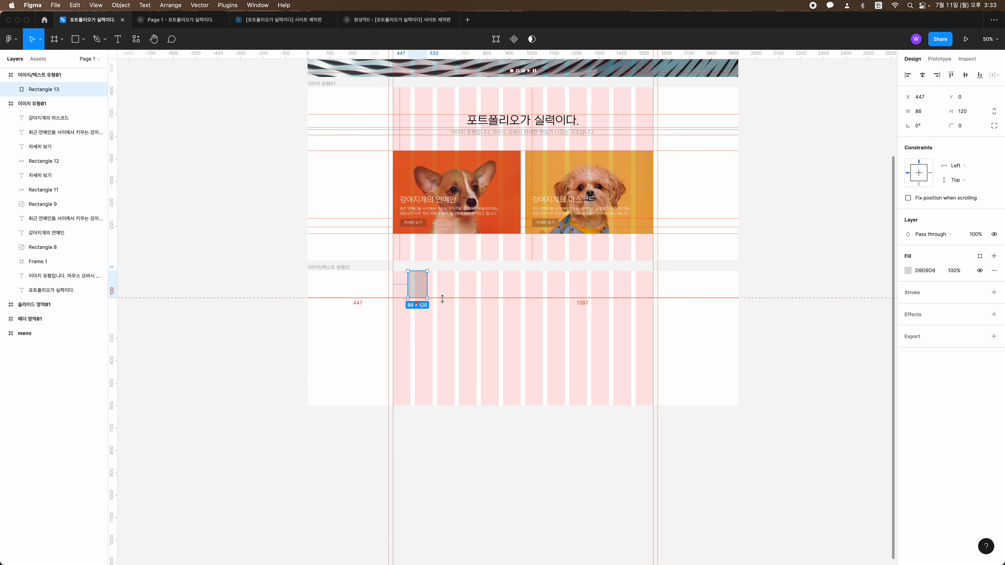
pyautogui.hotkey('shift', '0')
pyautogui.scroll(-2, 444, 302)
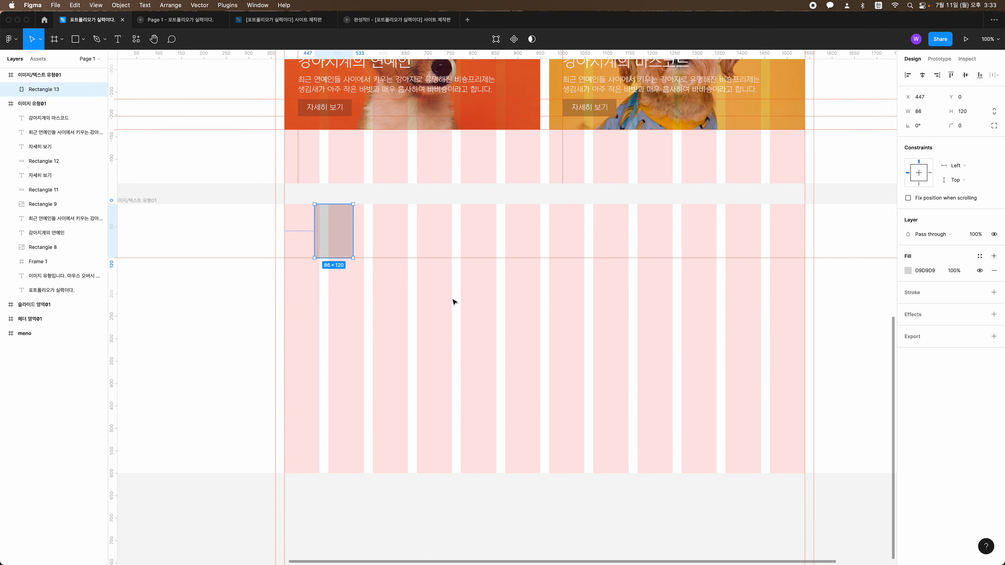
pyautogui.press('r')
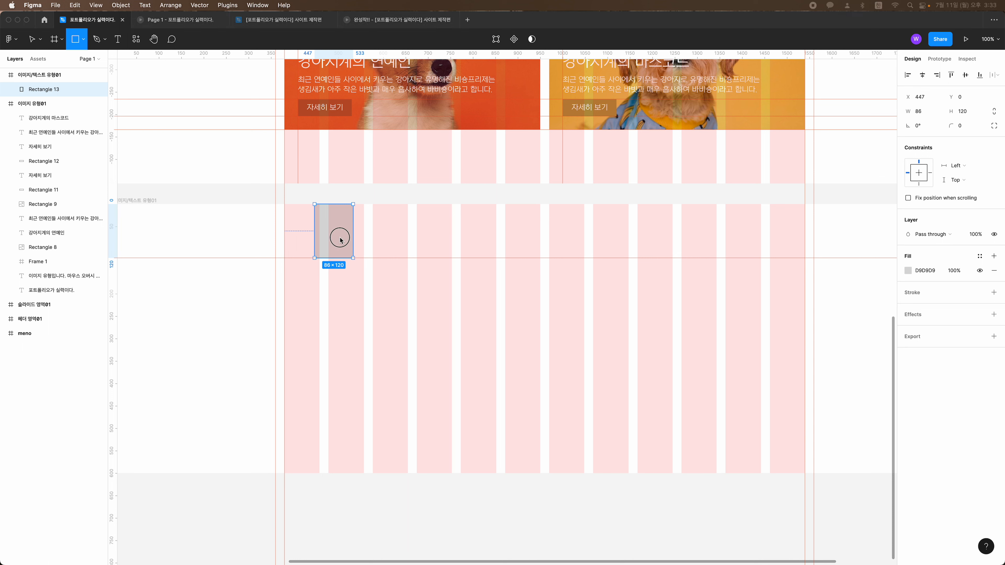
pyautogui.click(352, 244)
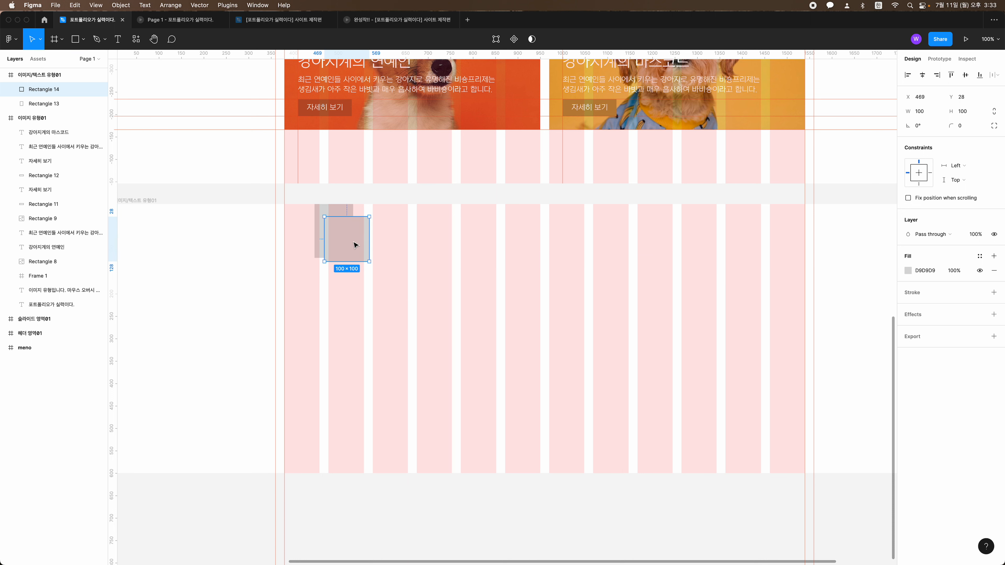
pyautogui.click(370, 274)
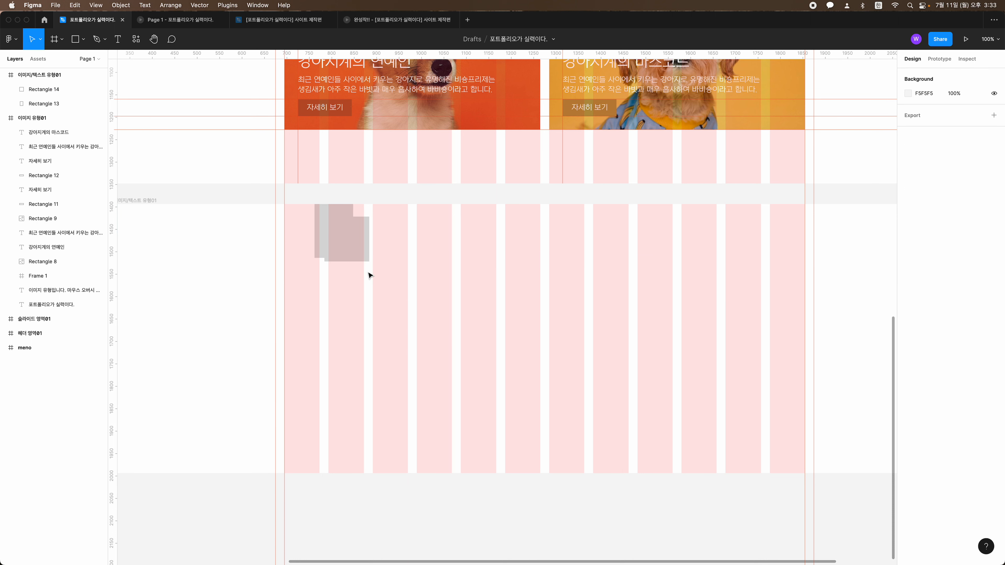
pyautogui.press('super+z')
pyautogui.press('super+z')
pyautogui.press('super+z')
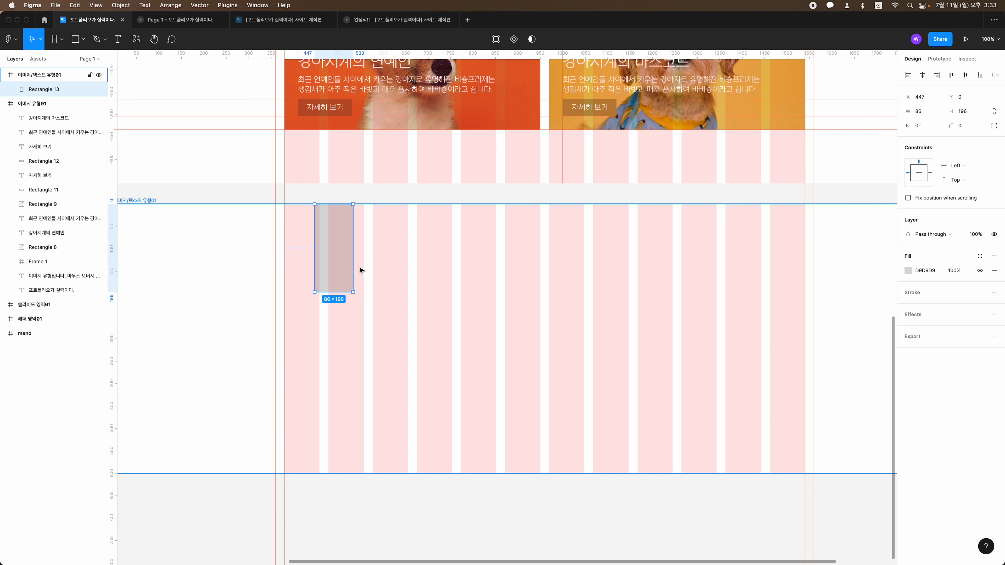
pyautogui.press('super+z')
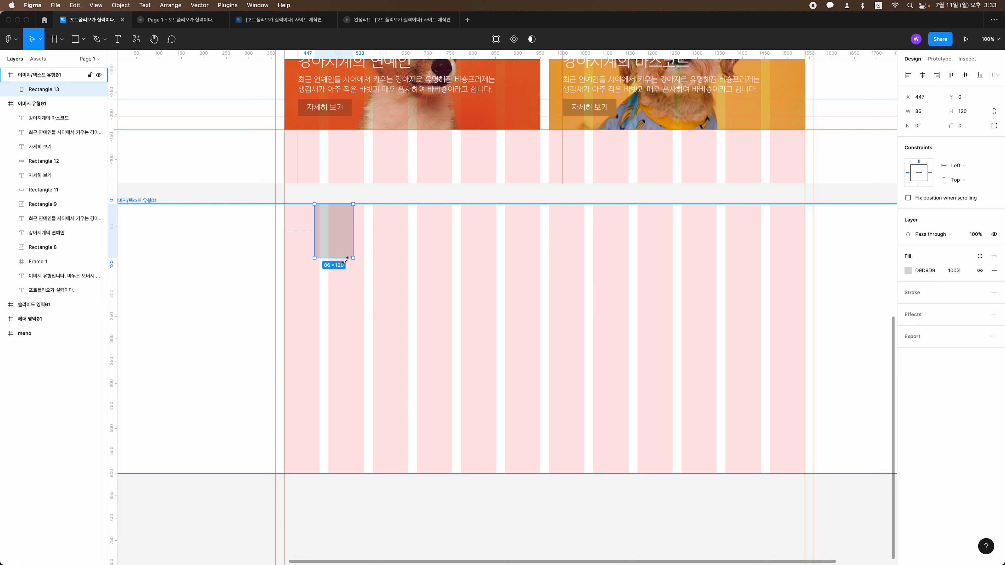
# Add a horizontal guide at Y 120 and draw a 373-wide rectangle below it over the first four columns, with its height set to 500
pyautogui.moveTo(389, 56); pyautogui.dragTo(420, 425)
pyautogui.click(947, 111)
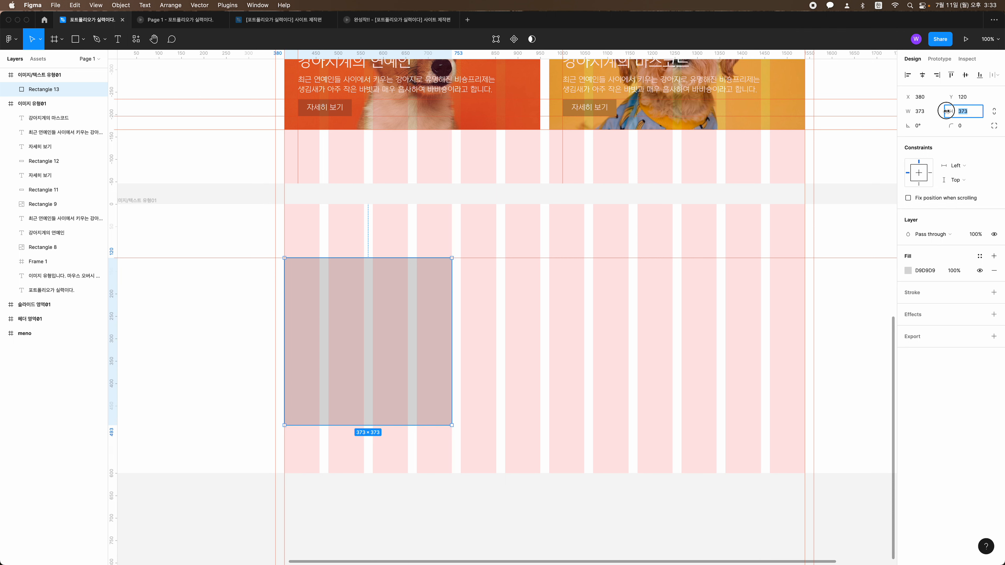
pyautogui.write('500')
pyautogui.press('Return')
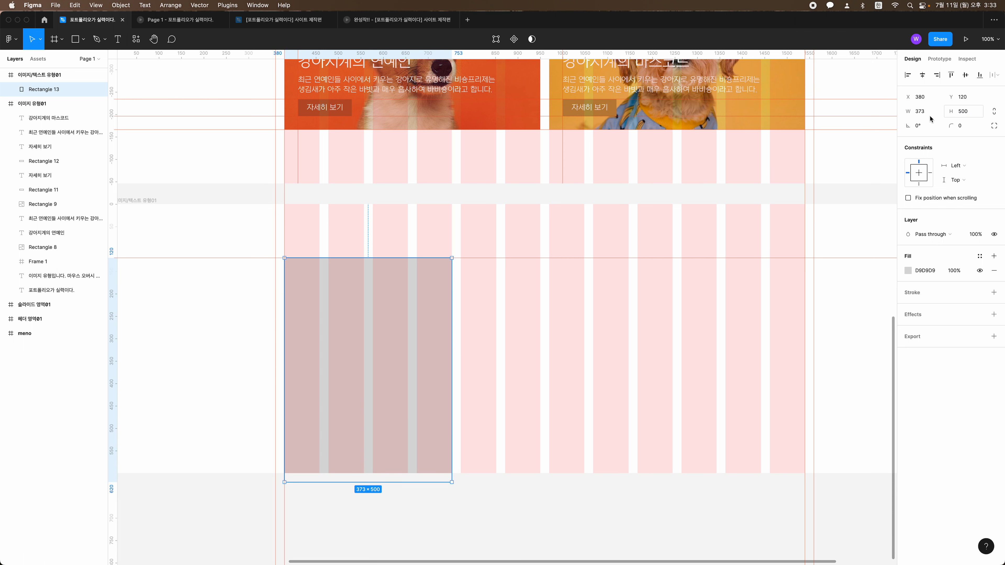
# Extend the 이미지/텍스트 유형01 frame's height to about 739 and add a horizontal guide along the rectangle's lower edge
pyautogui.scroll(-2, 463, 128)
pyautogui.hscroll(-4, 462, 128)
pyautogui.click(238, 162)
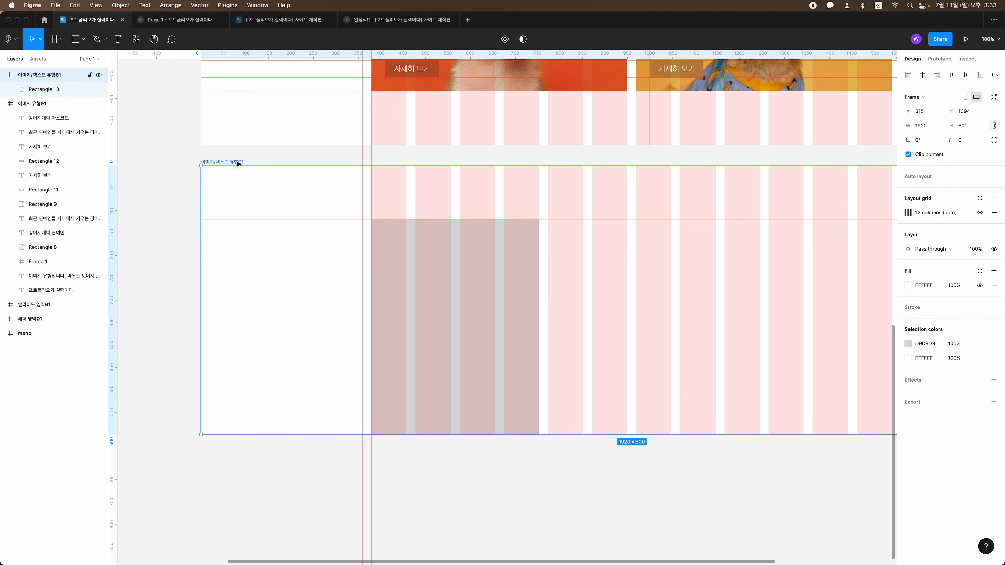
pyautogui.moveTo(348, 434); pyautogui.dragTo(348, 497)
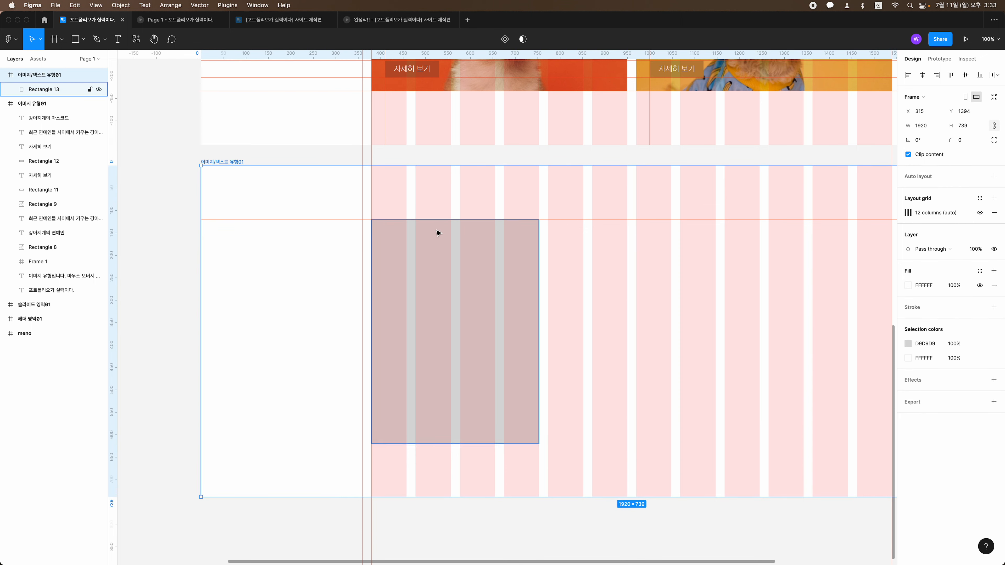
pyautogui.moveTo(402, 74)
pyautogui.mouseDown()
pyautogui.moveTo(399, 58)
pyautogui.moveTo(408, 453)
pyautogui.moveTo(411, 444)
pyautogui.mouseUp()
# Use a temporary 120-high rectangle below the lower guide to extend the frame to a 120 bottom margin, and delete that rectangle
pyautogui.press('r')
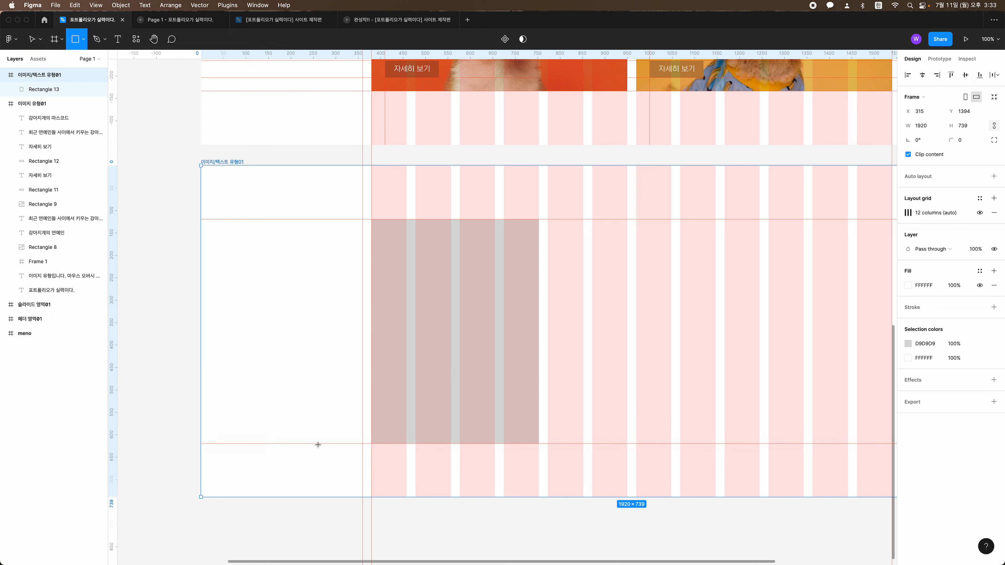
pyautogui.moveTo(318, 444); pyautogui.dragTo(345, 497)
pyautogui.click(945, 112)
pyautogui.write('120')
pyautogui.press('Return')
pyautogui.click(222, 162)
pyautogui.moveTo(290, 498); pyautogui.dragTo(289, 498)
pyautogui.click(334, 482)
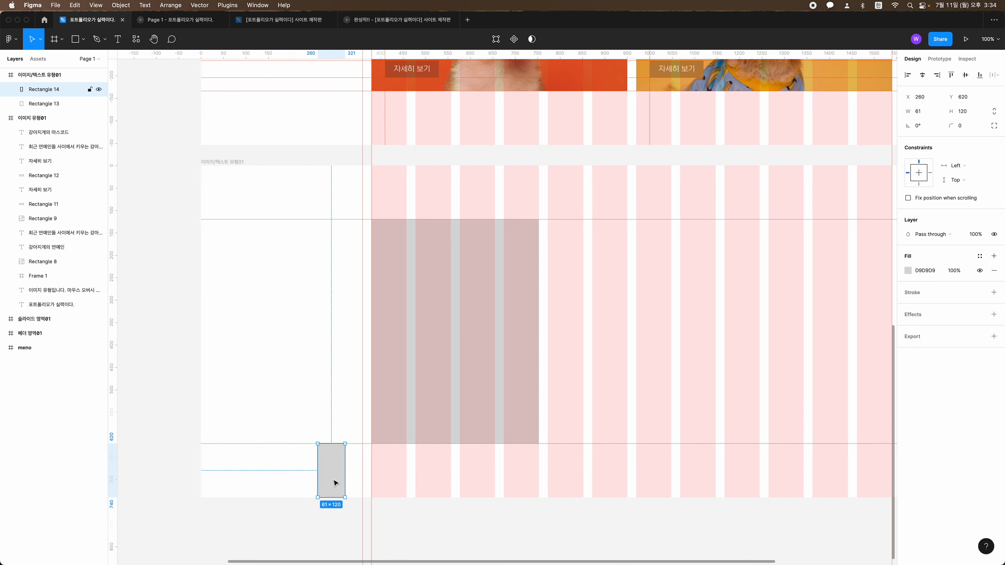
pyautogui.press('Delete')
# Duplicate the 373 × 500 rectangle twice to make a row of three cards across the column grid
pyautogui.hscroll(3, 473, 454)
pyautogui.keyDown('alt'); pyautogui.moveTo(344, 345); pyautogui.dragTo(522, 331); pyautogui.keyUp('alt')
pyautogui.keyDown('alt'); pyautogui.moveTo(495, 370); pyautogui.dragTo(655, 366); pyautogui.keyUp('alt')
pyautogui.moveTo(679, 370); pyautogui.dragTo(671, 372)
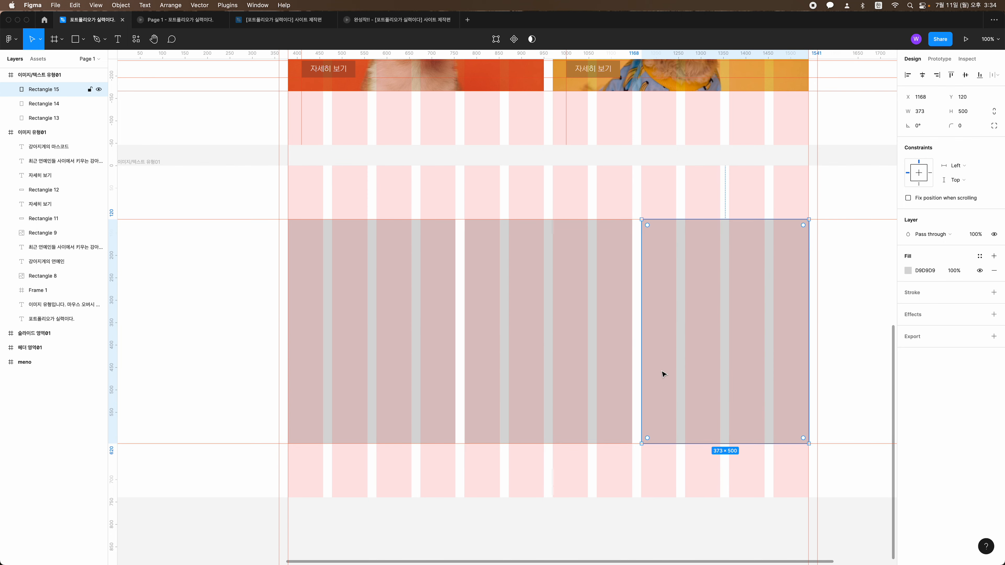
# Extend the middle rectangle's left edge to the column grid at X 773, making it 374 wide
pyautogui.press('super+equal')
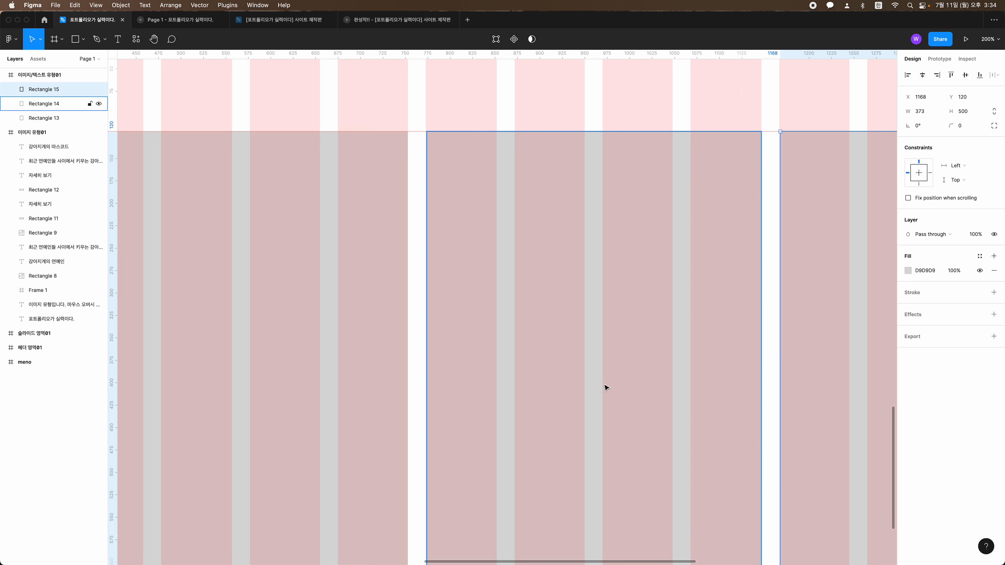
pyautogui.press('super+equal')
pyautogui.hscroll(-3, 605, 386)
pyautogui.scroll(3, 605, 386)
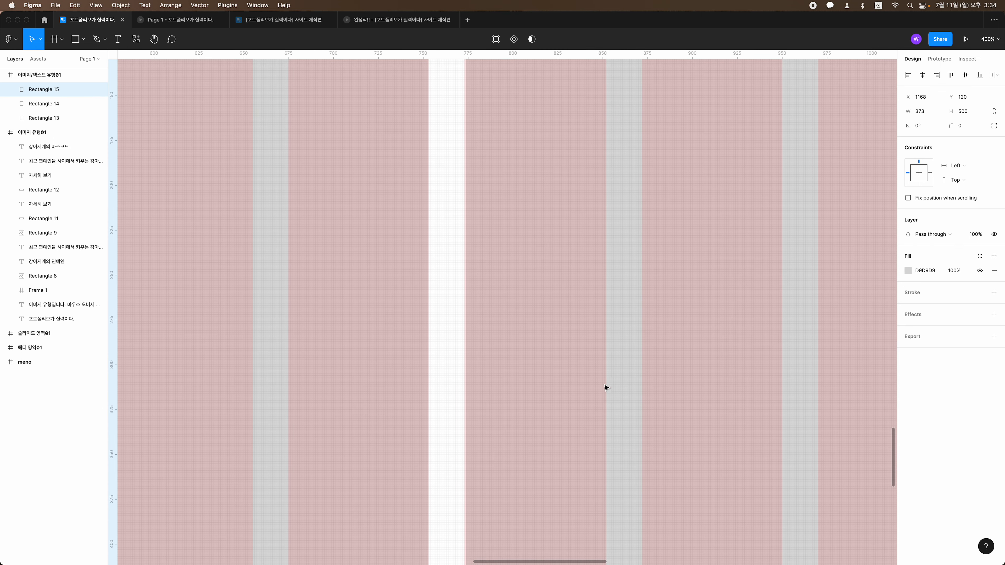
pyautogui.press('super+equal')
pyautogui.click(433, 285)
pyautogui.scroll(5, 440, 282)
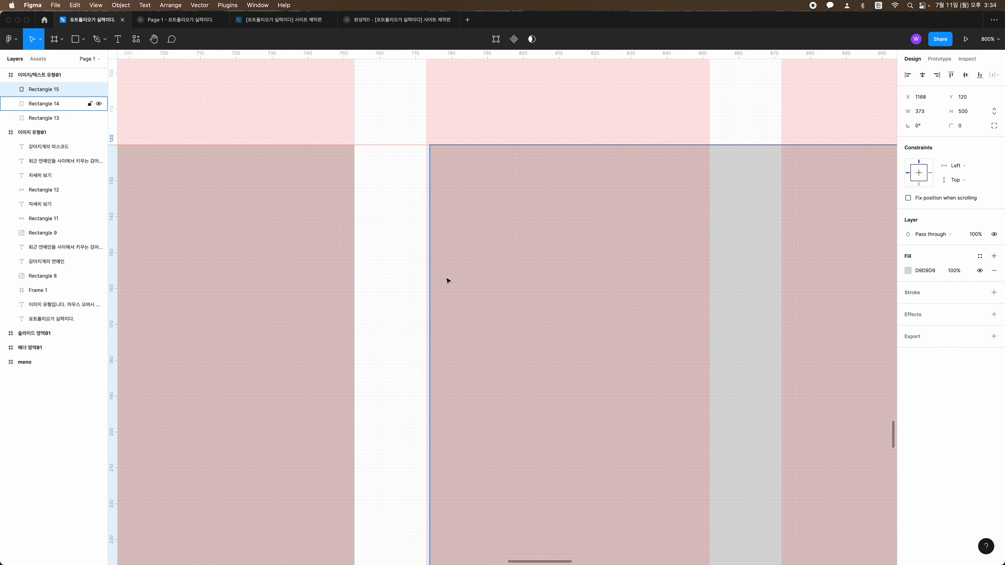
pyautogui.moveTo(430, 270); pyautogui.dragTo(426, 271)
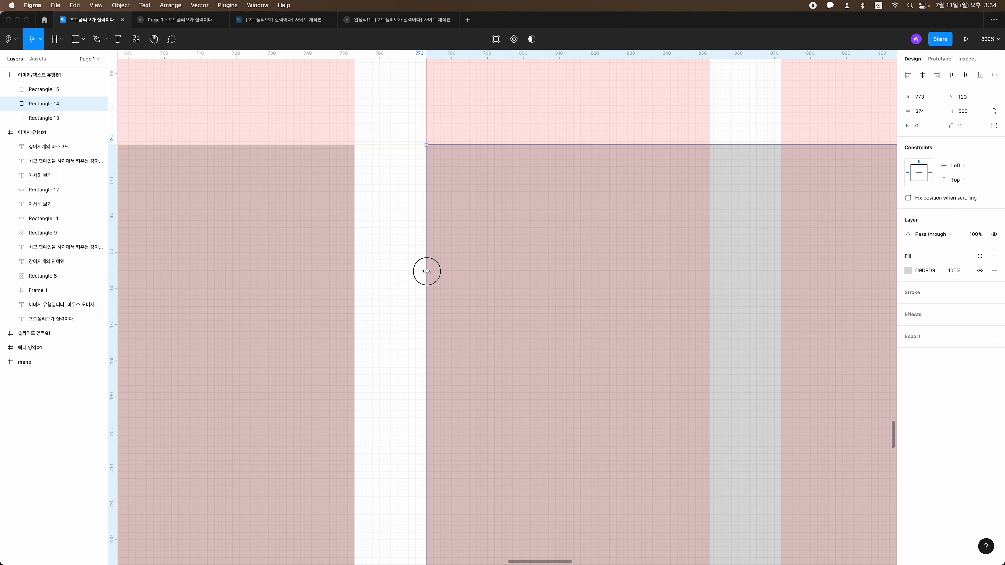
# Extend the third rectangle's left edge to the column grid at X 1167, making it 374 wide
pyautogui.hscroll(10, 657, 309)
pyautogui.hscroll(10, 701, 289)
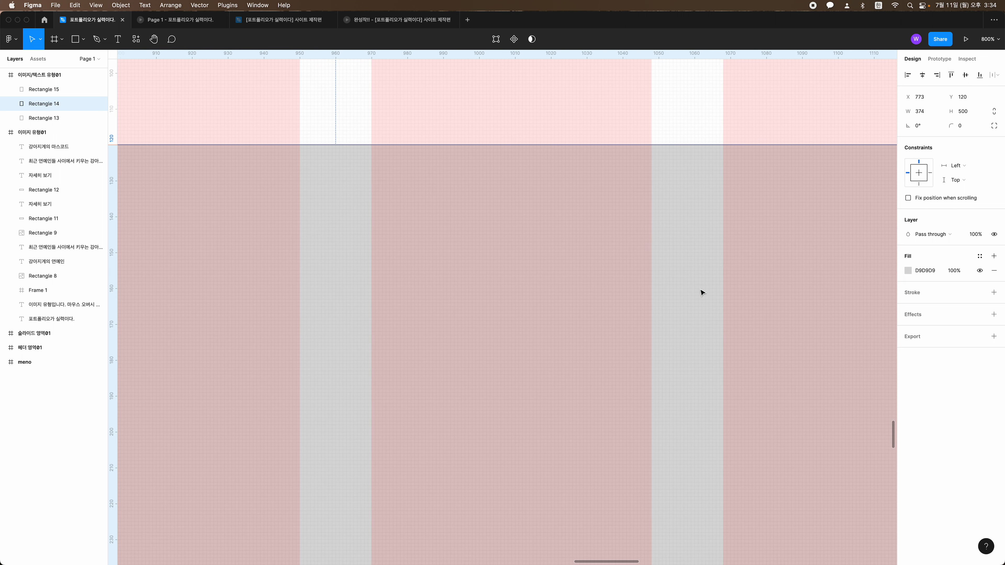
pyautogui.click(700, 279)
pyautogui.moveTo(663, 270); pyautogui.dragTo(661, 270)
pyautogui.scroll(-15, 688, 299)
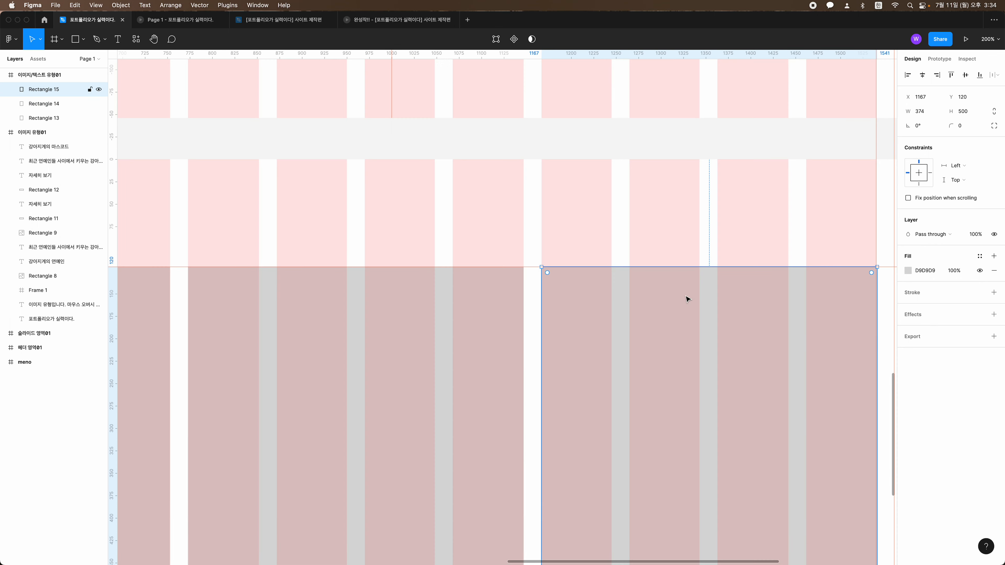
pyautogui.hscroll(-3, 482, 407)
pyautogui.click(493, 478)
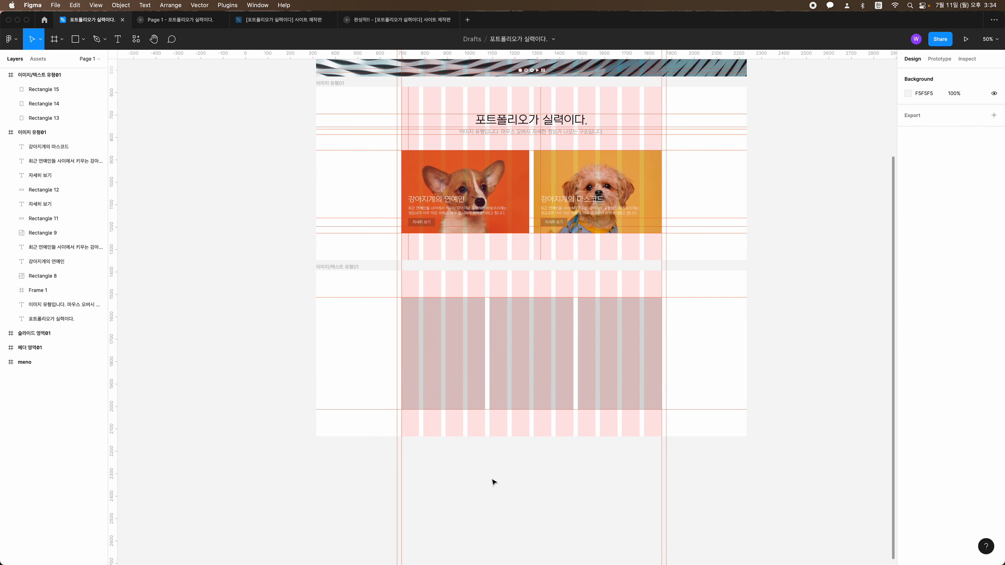
# Copy the 포트폴리오가 실력이다. title onto the first rectangle at X 380, Y 199, and narrow its text box to 347
pyautogui.scroll(1, 478, 449)
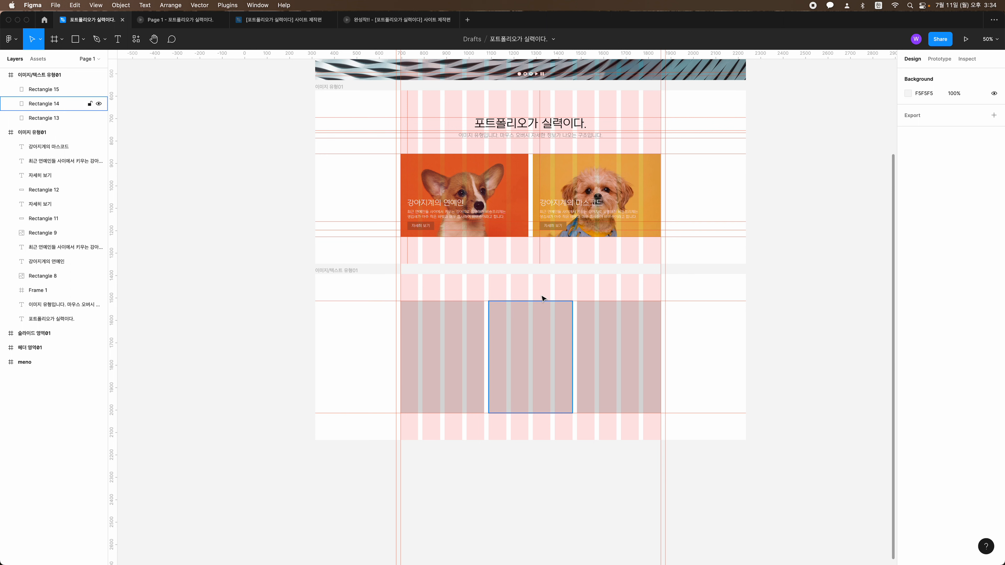
pyautogui.moveTo(505, 127); pyautogui.dragTo(431, 326)
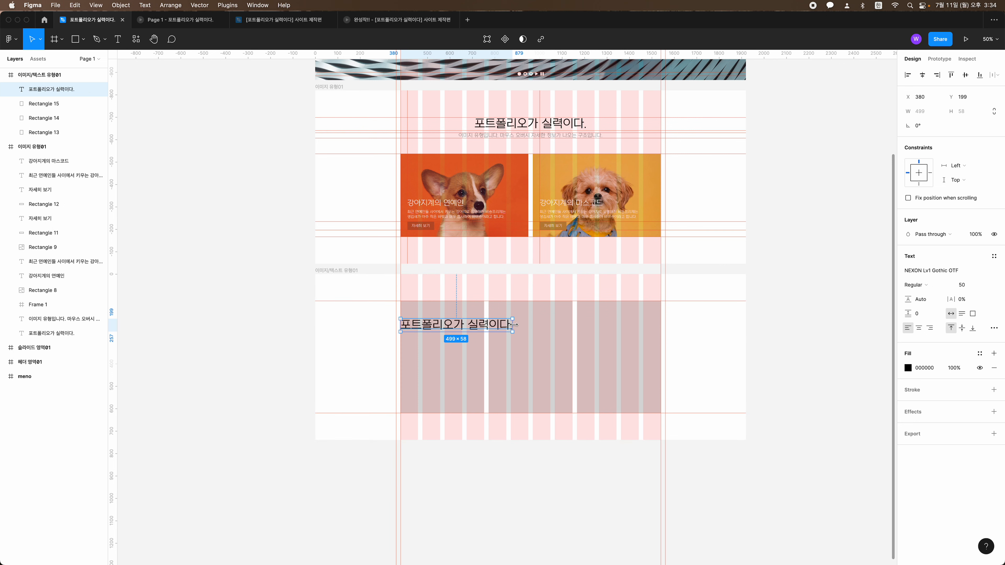
pyautogui.moveTo(513, 324); pyautogui.dragTo(479, 324)
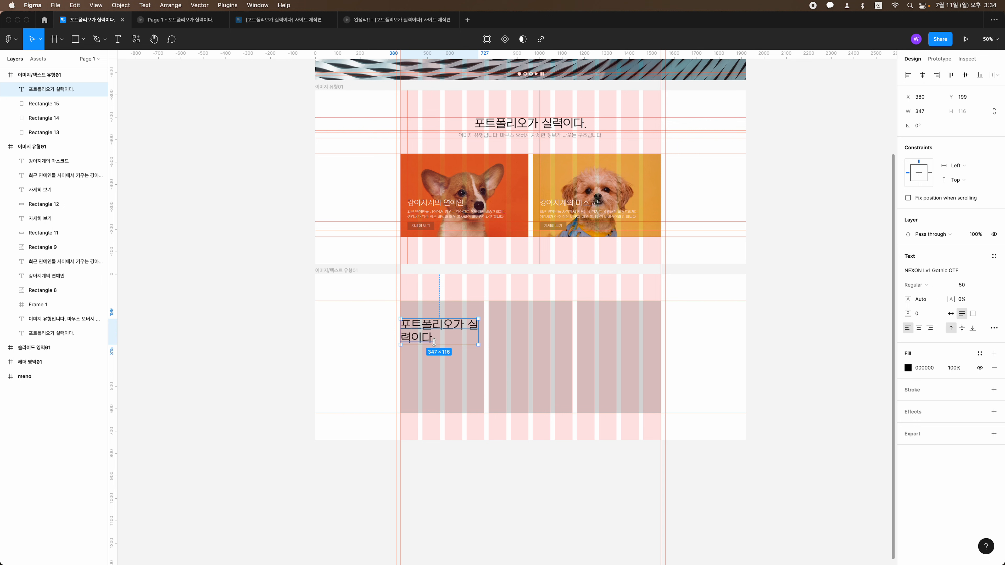
# Replace the copied title's text with "유요한 사이트 살펴보기", split over two lines before 살펴보기
pyautogui.press('super+equal')
pyautogui.hscroll(-2, 434, 344)
pyautogui.scroll(-1, 435, 345)
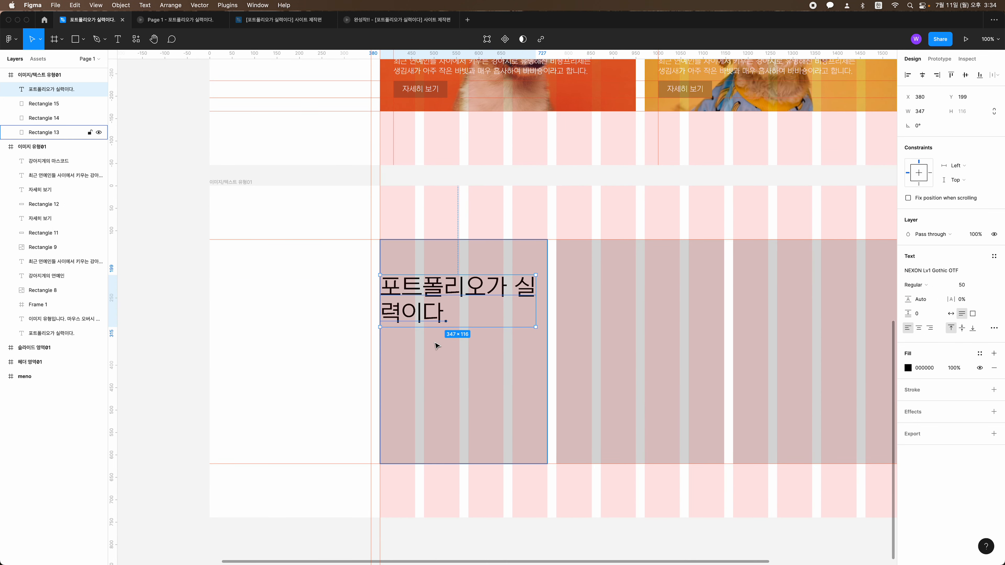
pyautogui.doubleClick(405, 321)
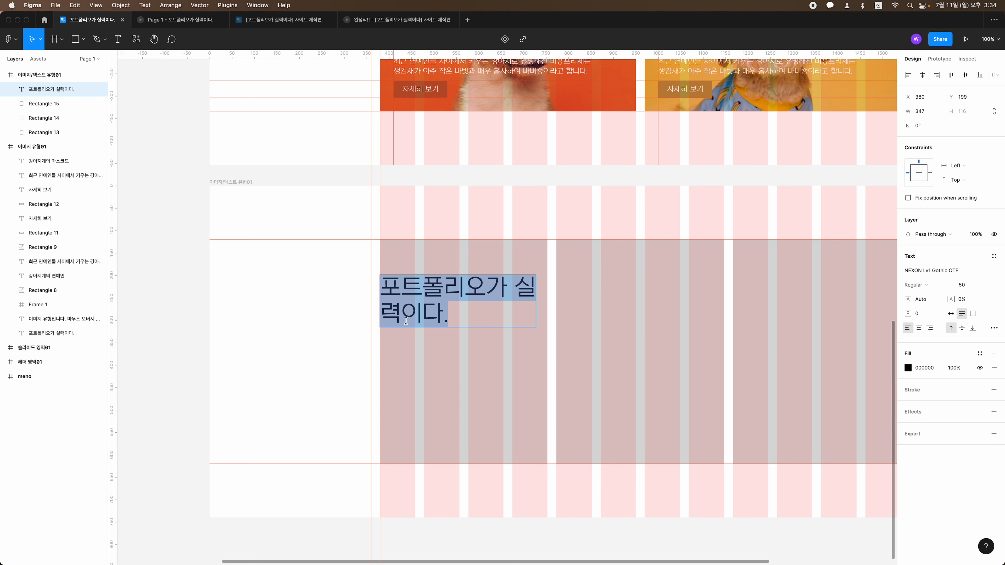
pyautogui.write('유요')
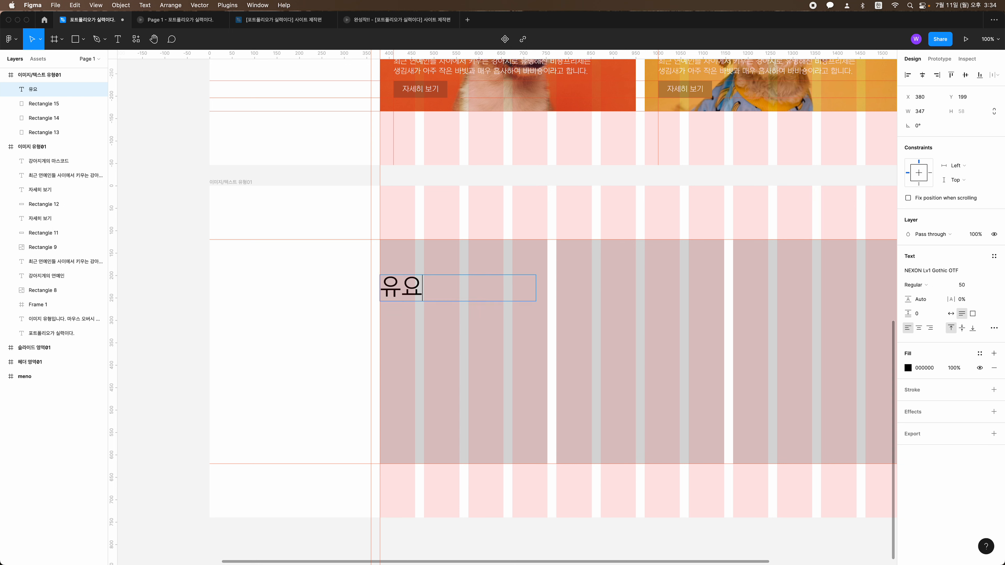
pyautogui.write('한 사이트')
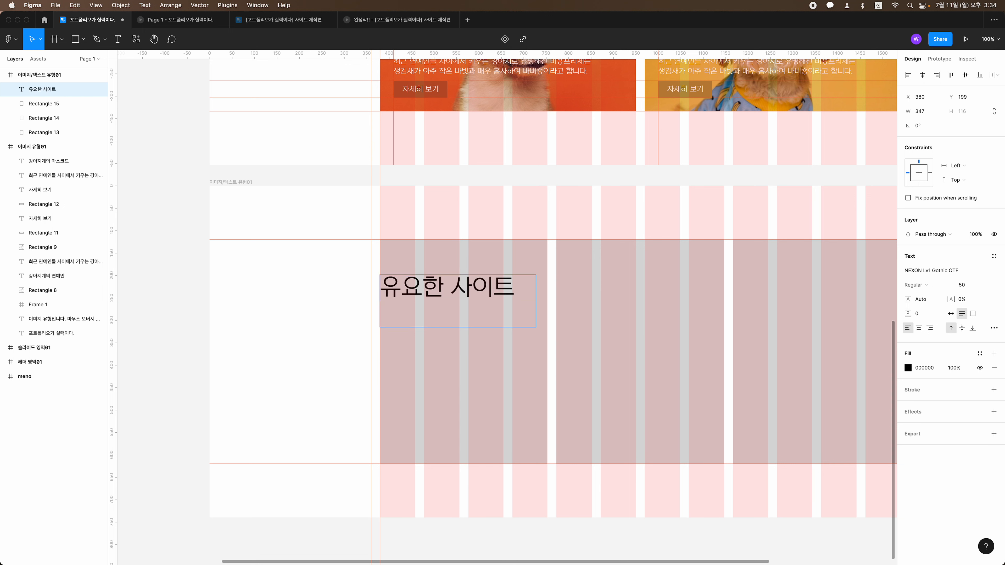
pyautogui.write(' 살펴보기')
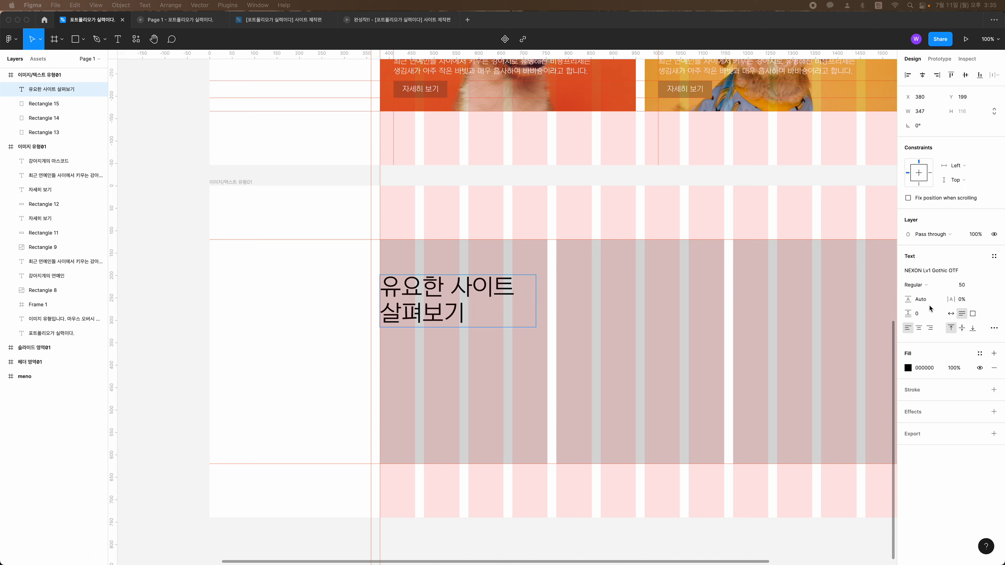
# Set the line height of the heading on the first rectangle to 140%
pyautogui.click(918, 300)
pyautogui.write('1')
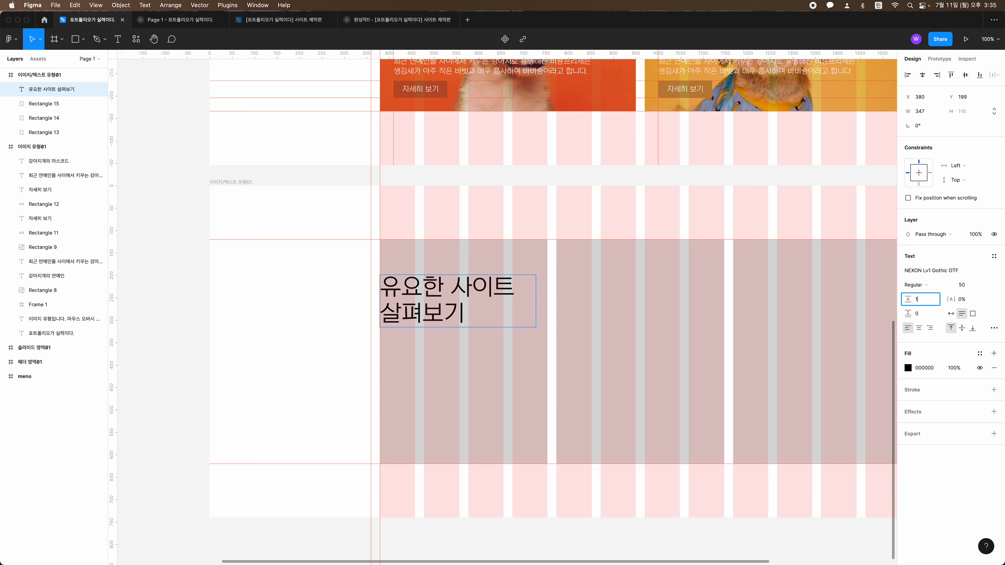
pyautogui.write('40%')
pyautogui.press('Return')
pyautogui.press('super+z')
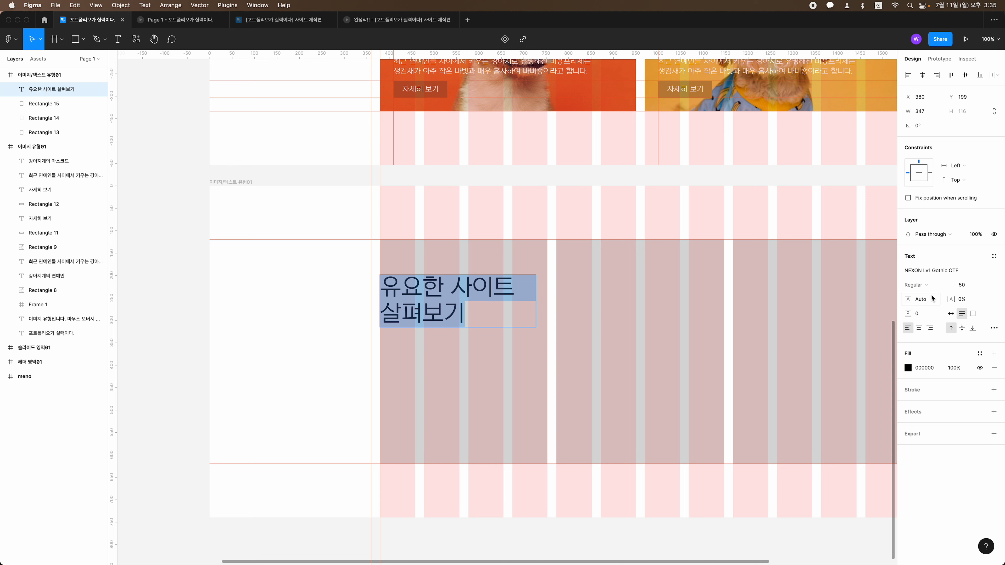
pyautogui.click(932, 300)
pyautogui.press('Return')
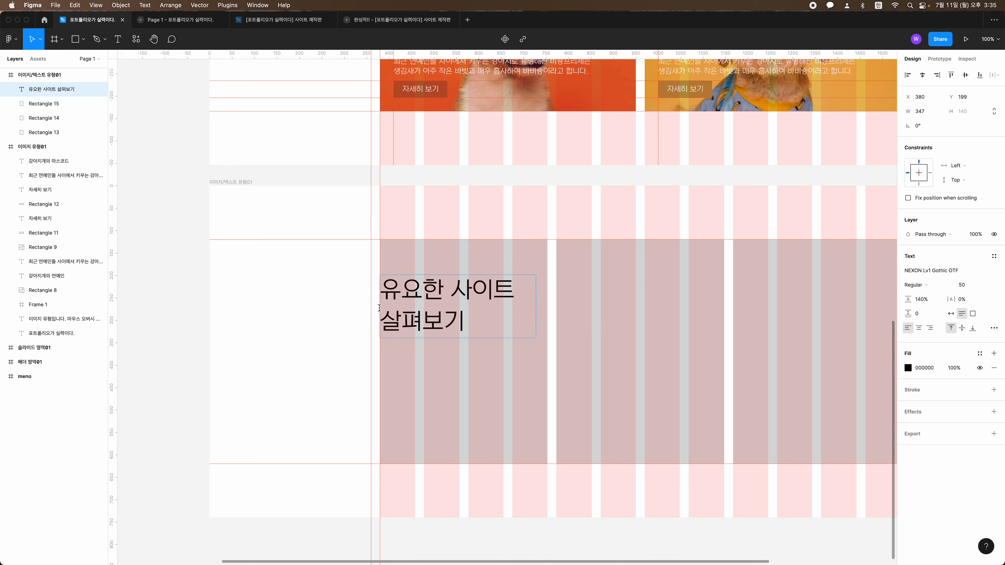
# Correct the heading's text to "유용한 사이트 살펴보기"
pyautogui.doubleClick(422, 286)
pyautogui.write('유용한')
pyautogui.press('Escape')
# Duplicate the heading upward to X 380, Y 110 and replace the copy's text with "이미지/텍스트 유형01"
pyautogui.scroll(-3, 431, 214)
pyautogui.scroll(1, 422, 238)
pyautogui.moveTo(407, 238); pyautogui.dragTo(400, 199)
pyautogui.doubleClick(403, 169)
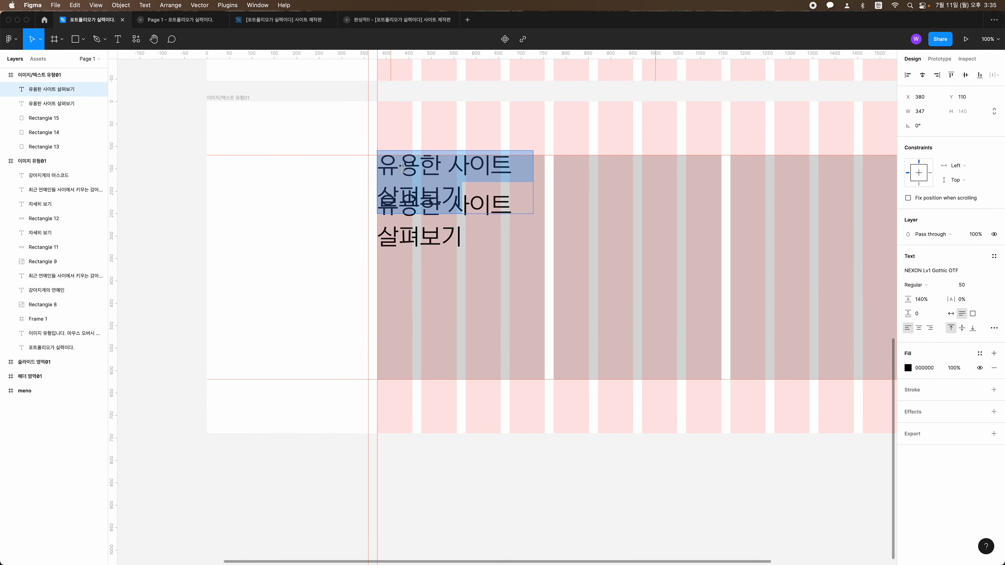
pyautogui.write('이미지테')
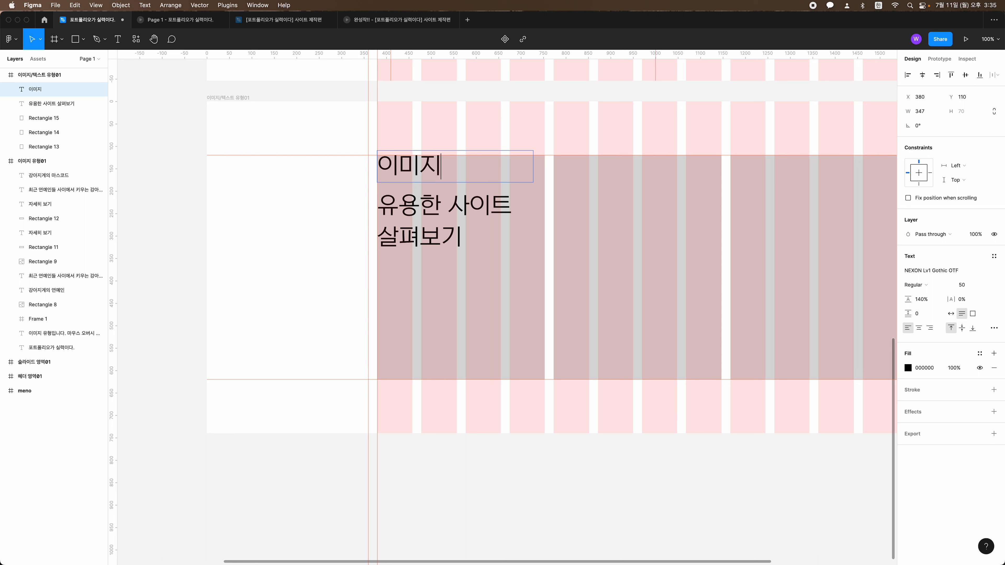
pyautogui.press('BackSpace')
pyautogui.write('/텍스트 유형01')
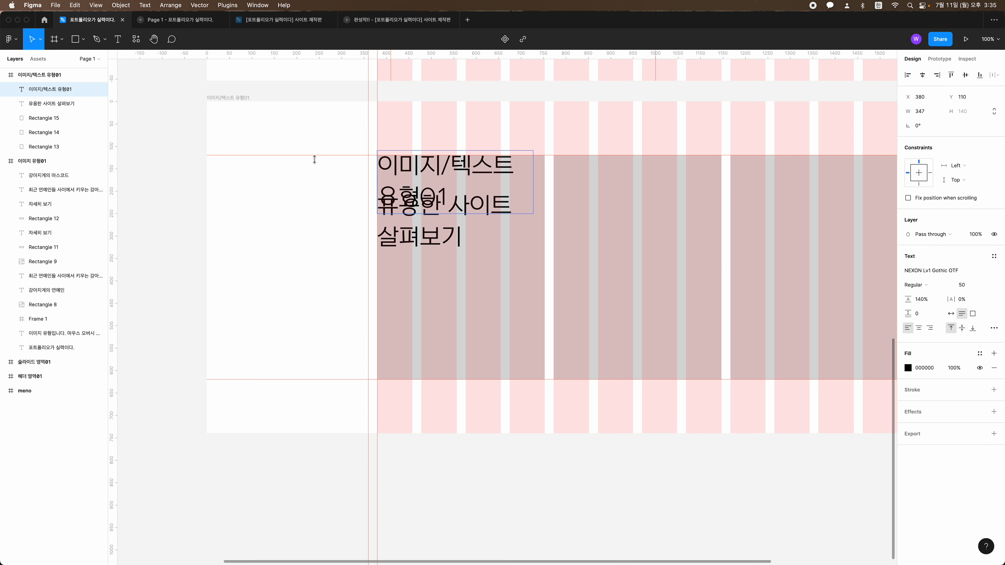
# Set the 이미지/텍스트 유형01 label's font size to 16 and its text box to auto width
pyautogui.press('super+a')
pyautogui.click(954, 285)
pyautogui.write('1')
pyautogui.write('6')
pyautogui.press('Return')
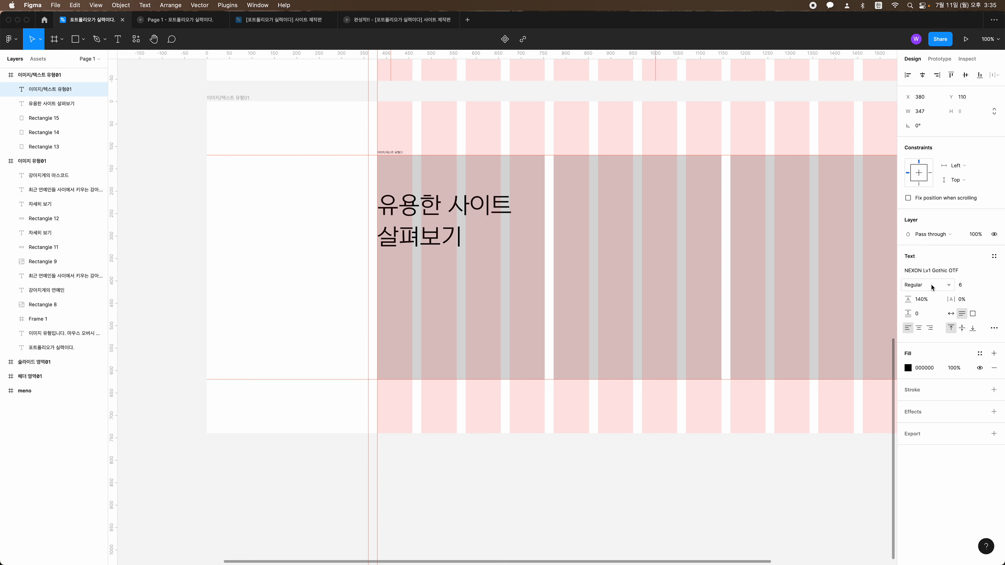
pyautogui.click(971, 287)
pyautogui.write('16')
pyautogui.press('Return')
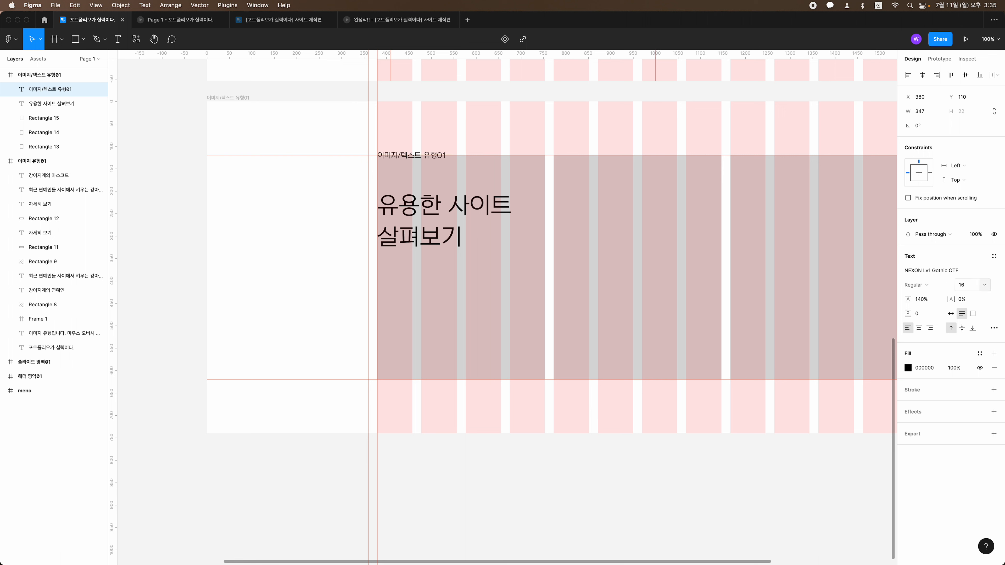
pyautogui.click(411, 155)
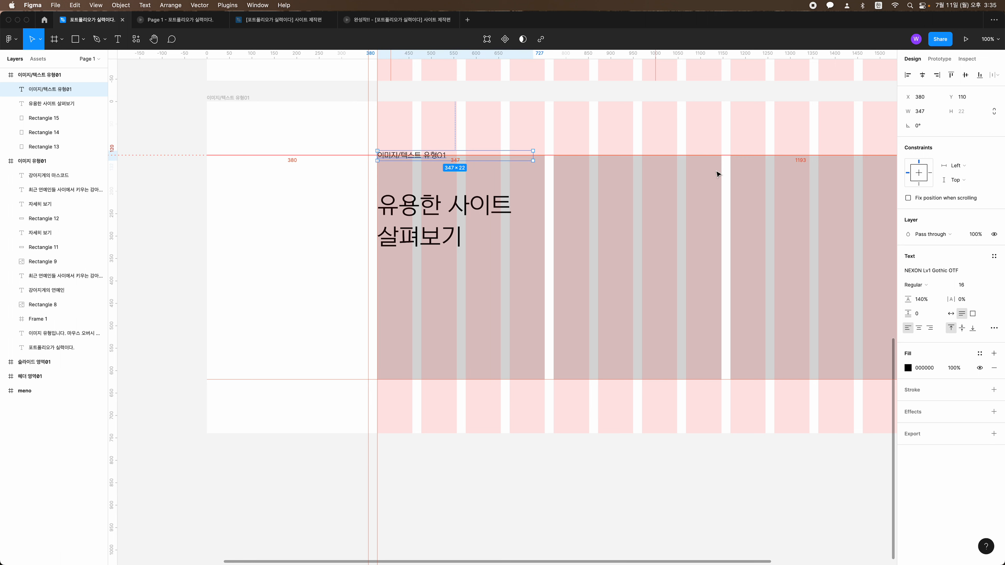
pyautogui.click(951, 314)
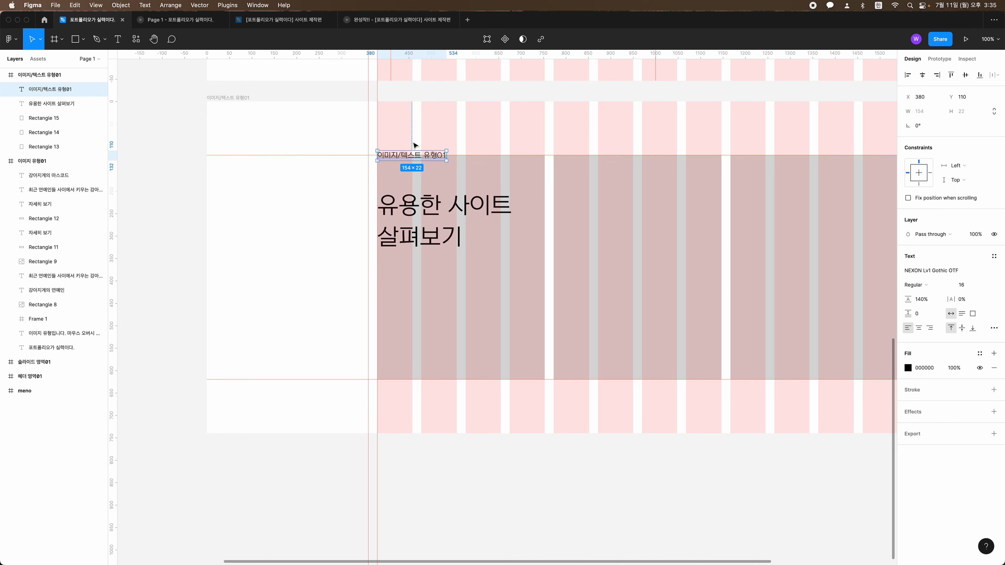
# Move the 이미지/텍스트 유형01 label down to Y 120 and set its line height to auto
pyautogui.press('super+plus')
pyautogui.scroll(5, 364, 156)
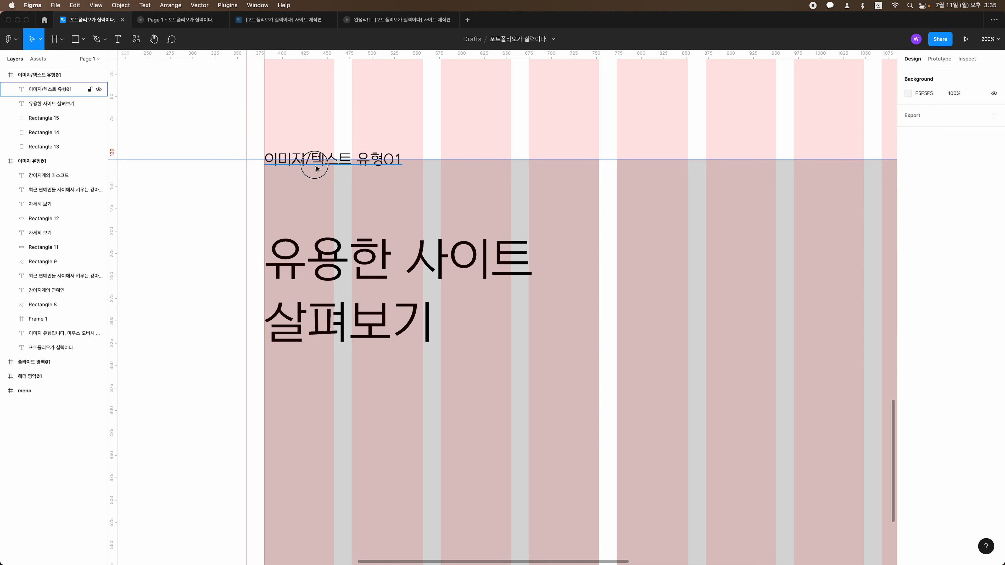
pyautogui.moveTo(315, 168); pyautogui.dragTo(317, 175)
pyautogui.hscroll(-1, 322, 174)
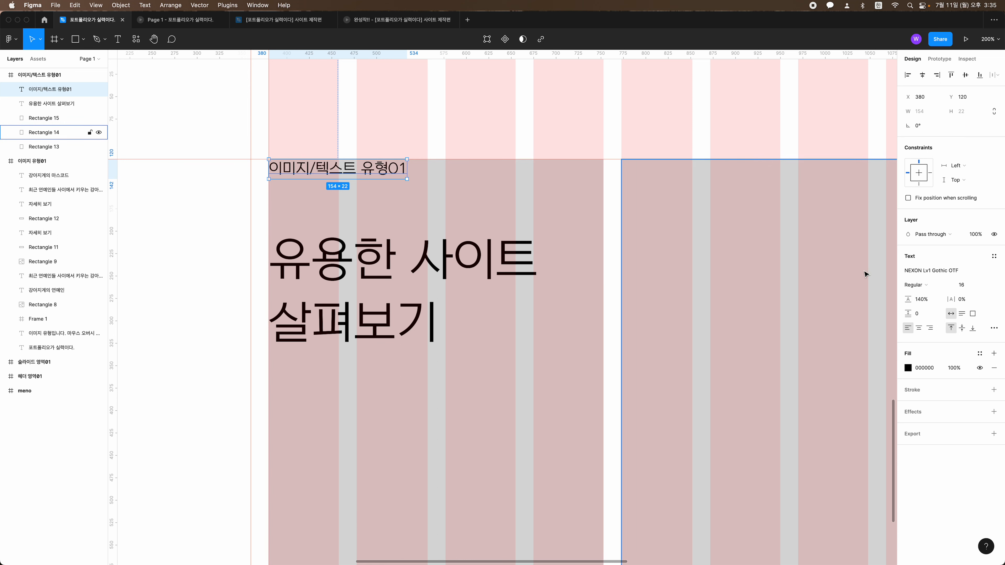
pyautogui.click(912, 301)
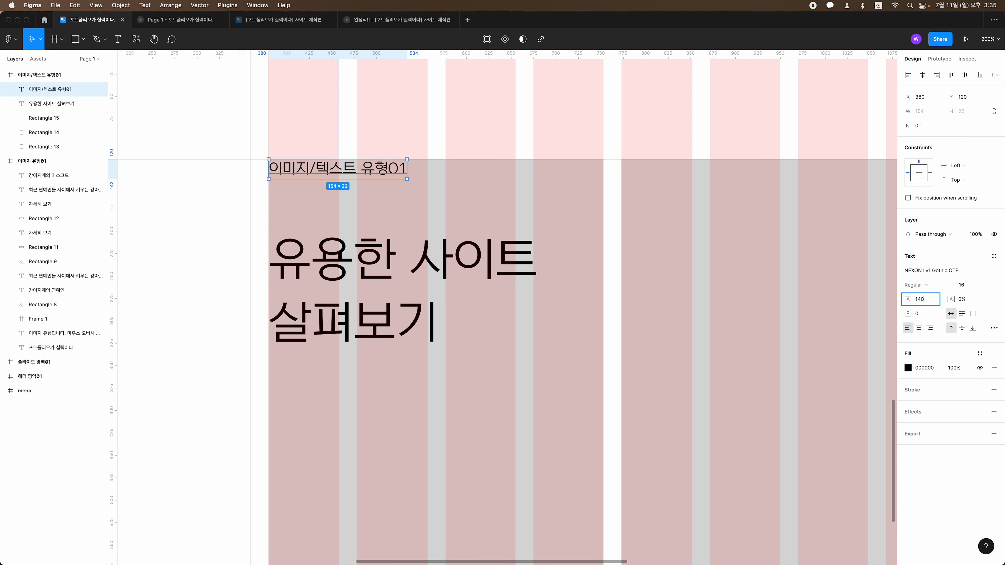
pyautogui.write('auto')
pyautogui.press('Return')
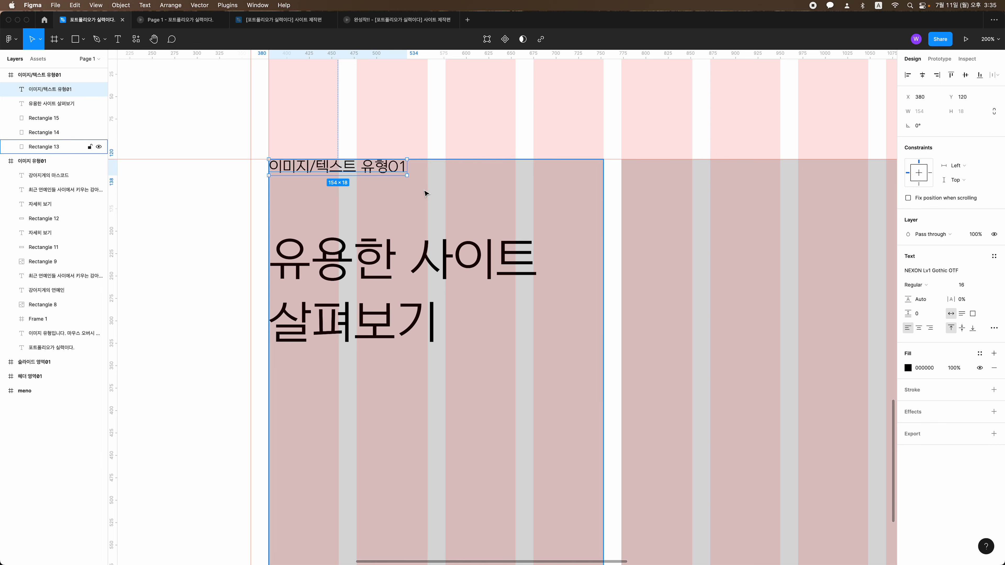
# Add a horizontal guide at the label's lower edge, Y 138, and move the large heading up to Y 158
pyautogui.moveTo(284, 57); pyautogui.dragTo(324, 192)
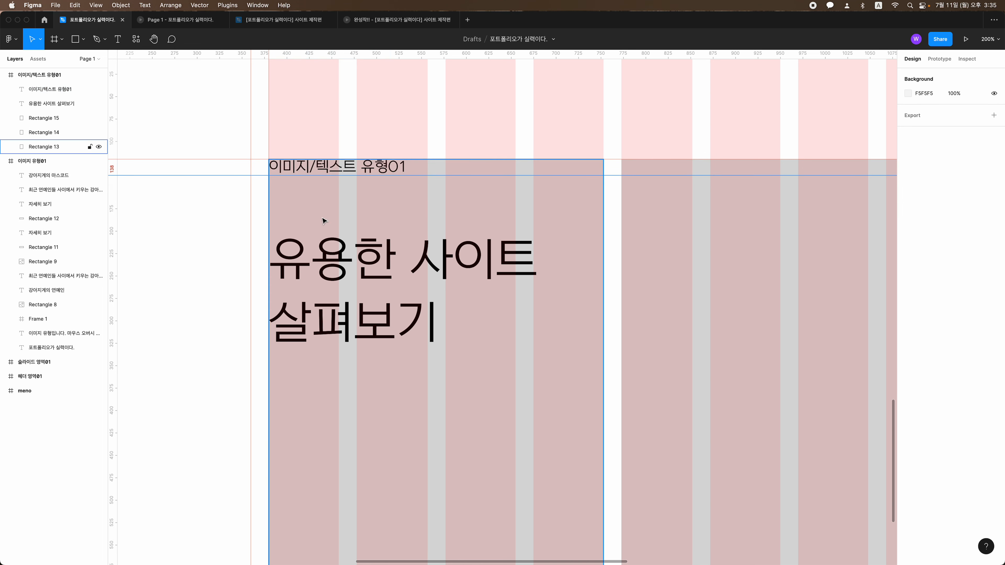
pyautogui.click(337, 276)
pyautogui.moveTo(335, 276); pyautogui.dragTo(338, 238)
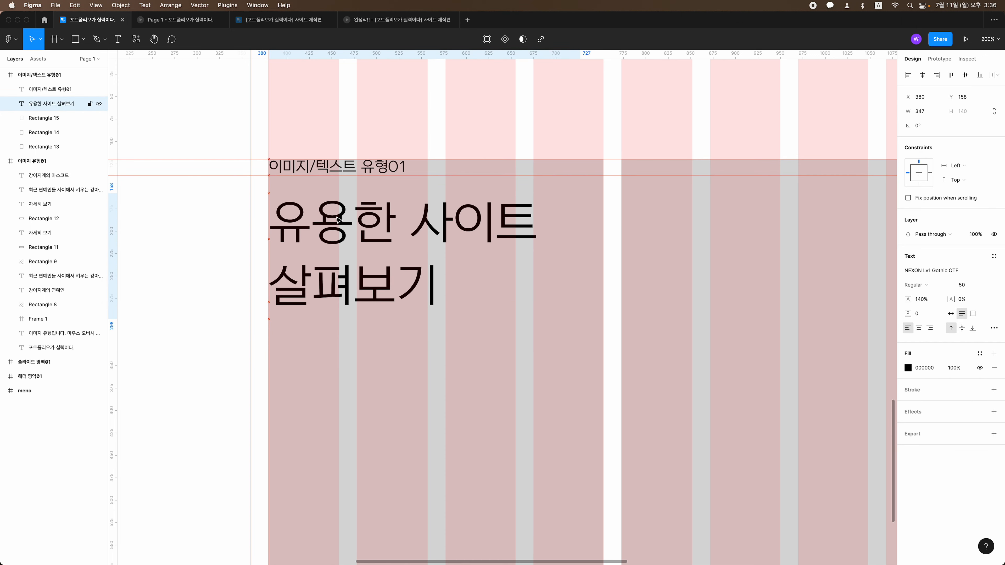
# Place horizontal guides along the heading's upper and lower edges at Y 158 and Y 298
pyautogui.moveTo(334, 55); pyautogui.dragTo(331, 318)
pyautogui.scroll(-2, 335, 301)
pyautogui.click(339, 224)
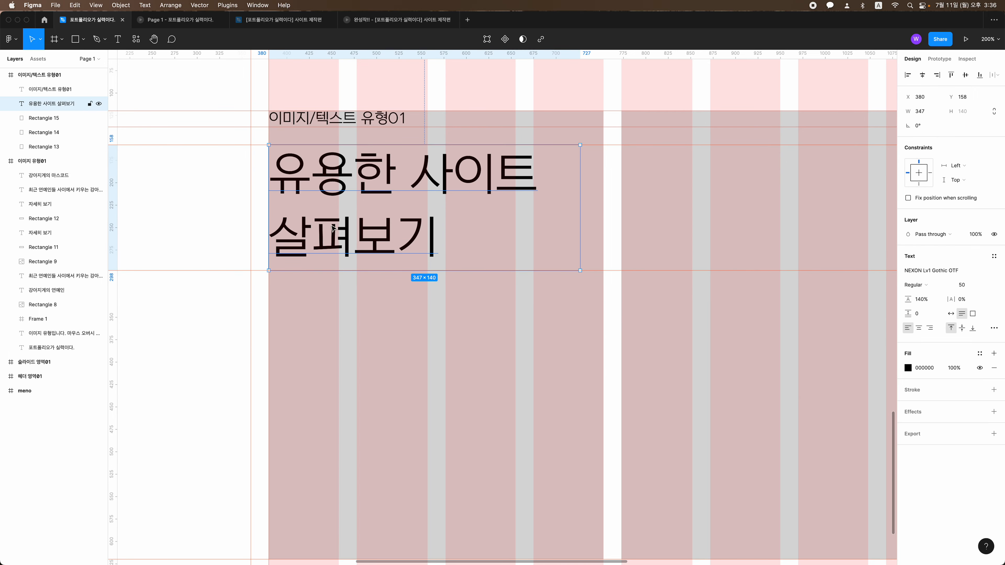
pyautogui.scroll(-1, 332, 226)
pyautogui.scroll(-1, 332, 226)
pyautogui.click(321, 274)
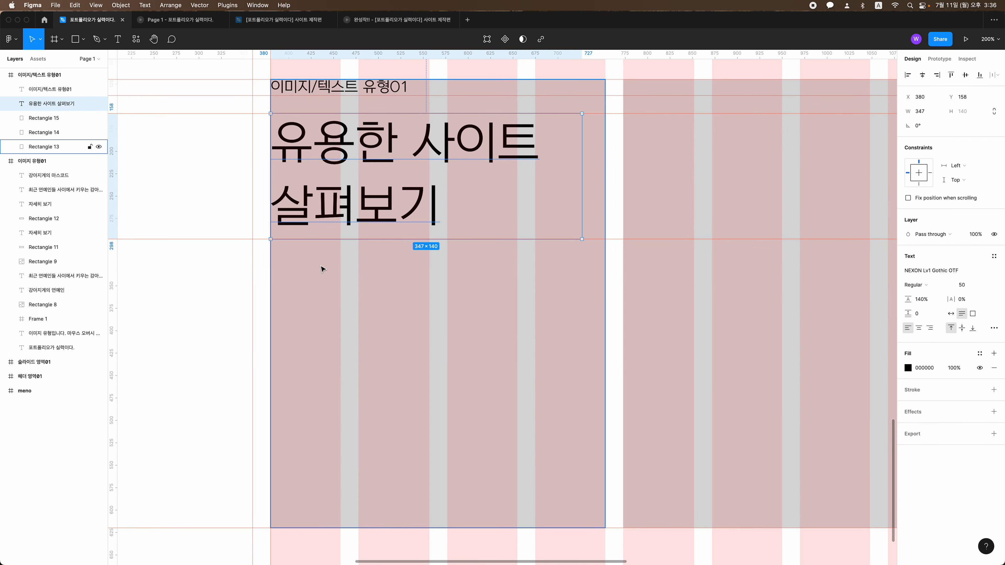
# Duplicate the small label below the heading at X 380, Y 318, and add a horizontal guide at Y 318
pyautogui.click(327, 88)
pyautogui.moveTo(326, 88); pyautogui.dragTo(331, 248)
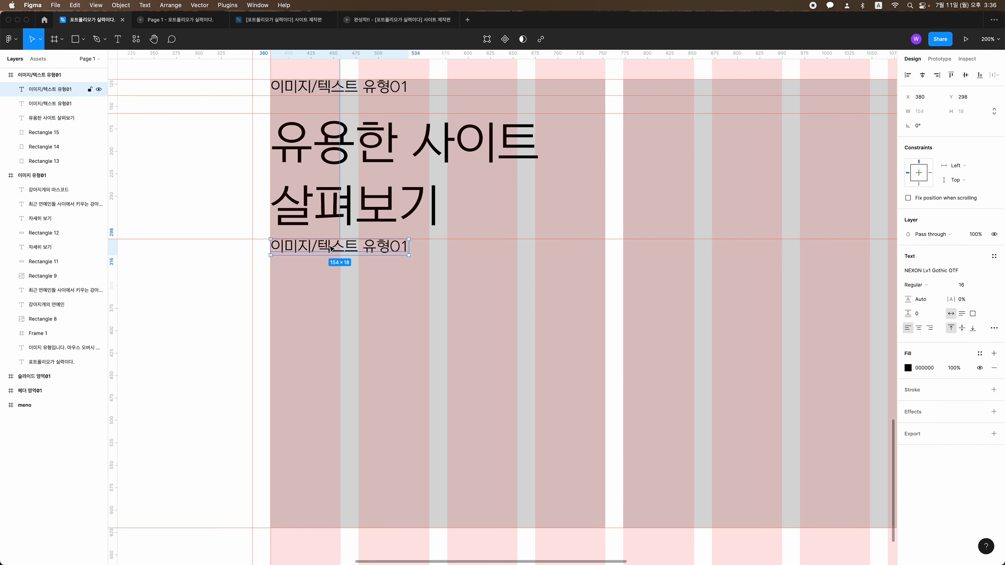
pyautogui.hotkey('shift', 'Down')
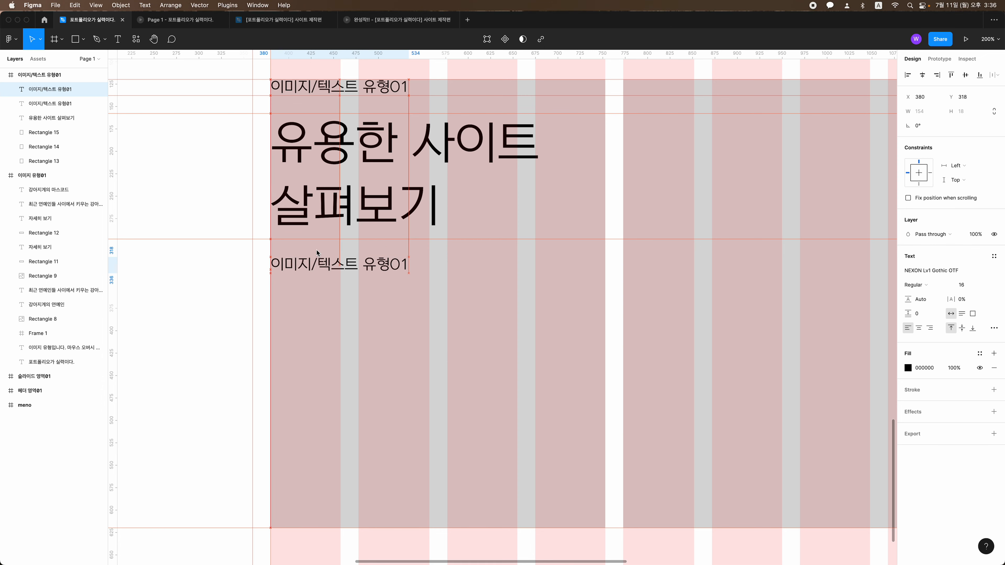
pyautogui.hotkey('shift', 'Down')
pyautogui.moveTo(315, 54); pyautogui.dragTo(342, 258)
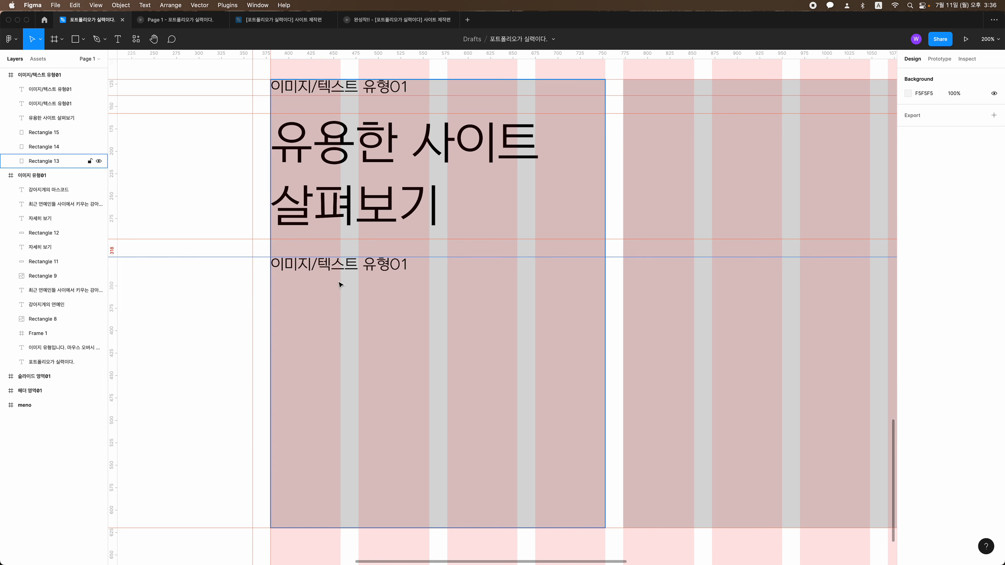
# Replace the lower label copy's text with "웹디자이너, 웹퍼블리셔, 프로트앤드 개발자를 위한 유용한 사이트입니다."
pyautogui.hscroll(-2, 339, 284)
pyautogui.hscroll(-3, 369, 237)
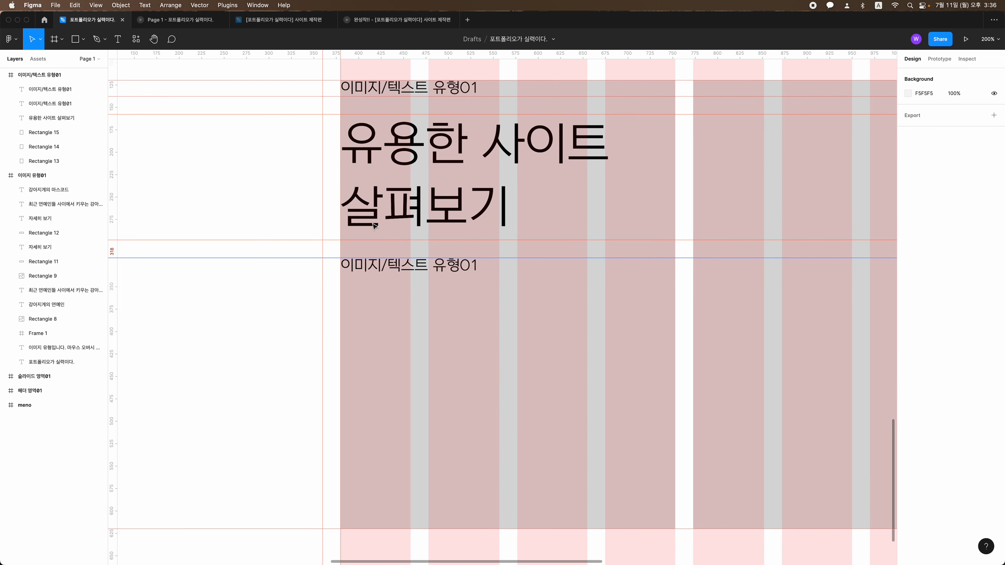
pyautogui.scroll(-2, 372, 230)
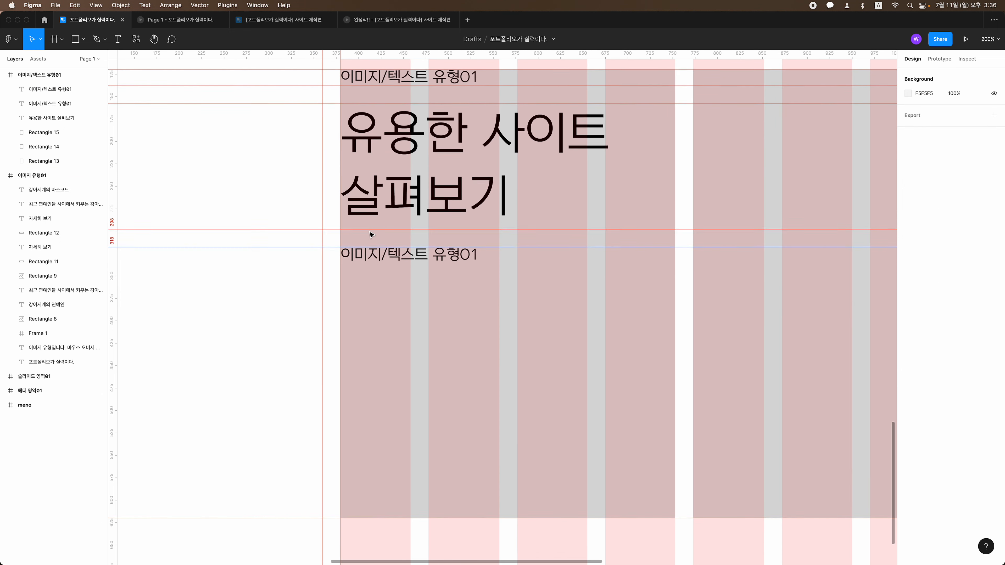
pyautogui.doubleClick(370, 252)
pyautogui.write('d')
pyautogui.press('BackSpace')
pyautogui.write('웹')
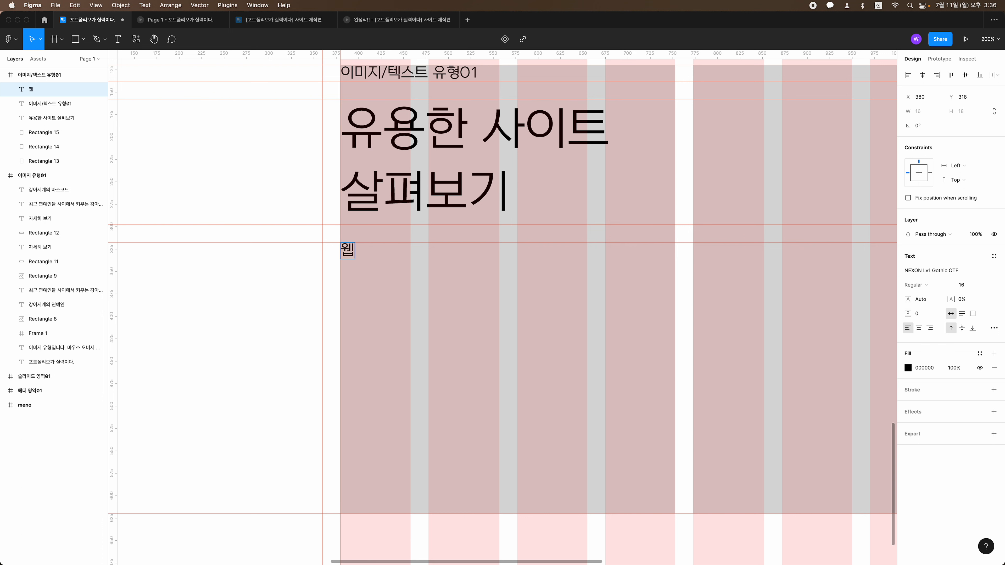
pyautogui.write('디자이너, 웹')
pyautogui.write('퍼블리셔, 프')
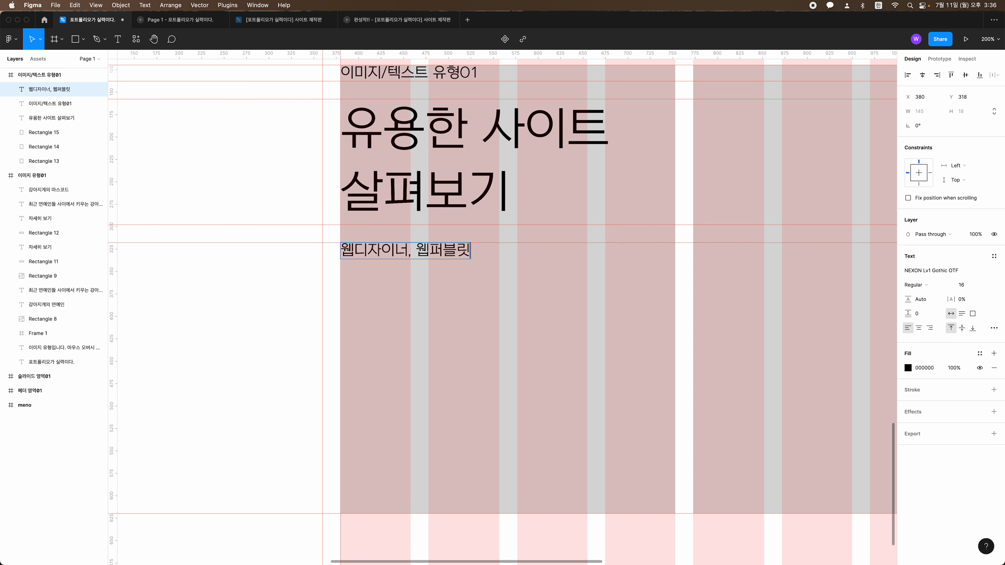
pyautogui.write('로트앤드 개바')
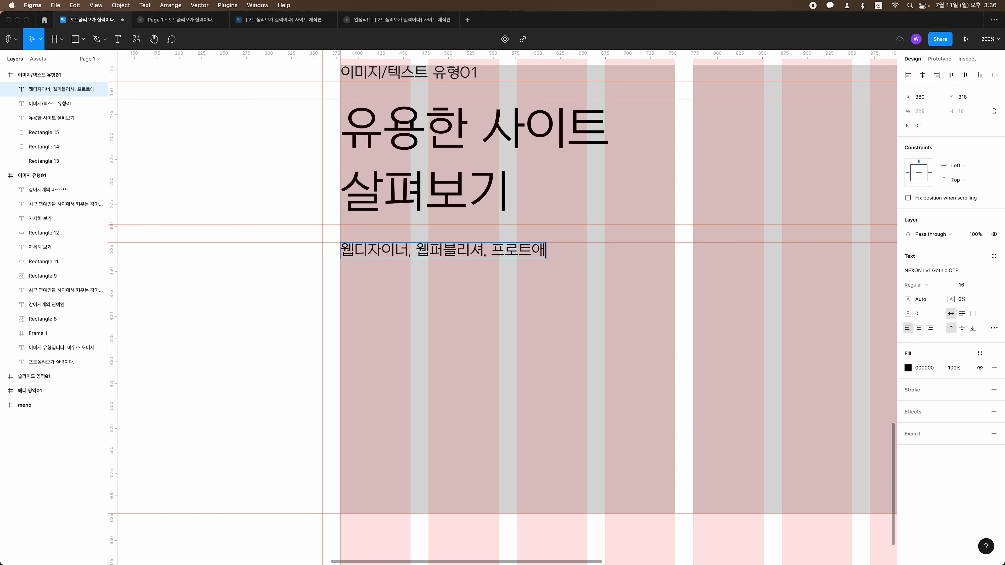
pyautogui.write('발자를 ')
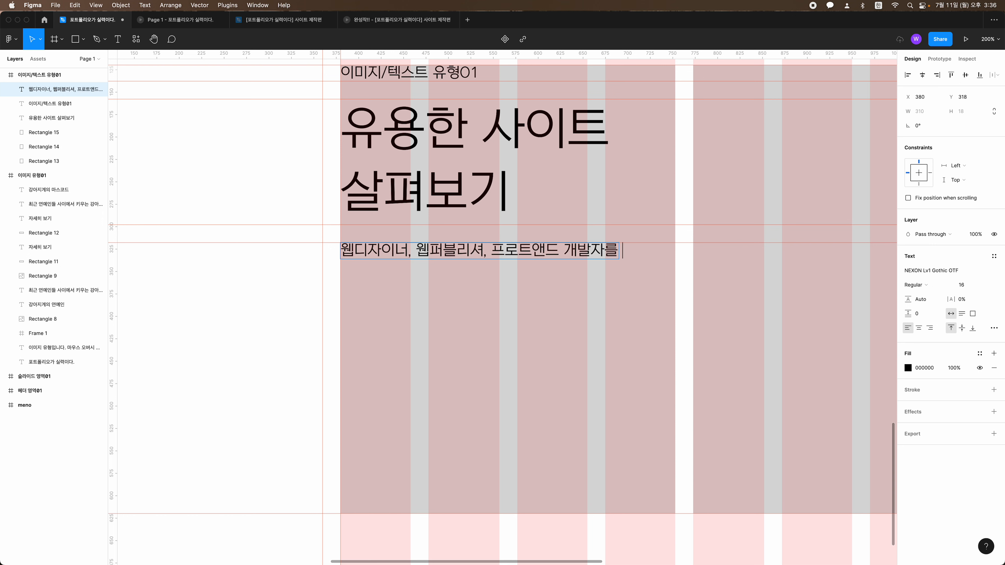
pyautogui.write('위한 유용')
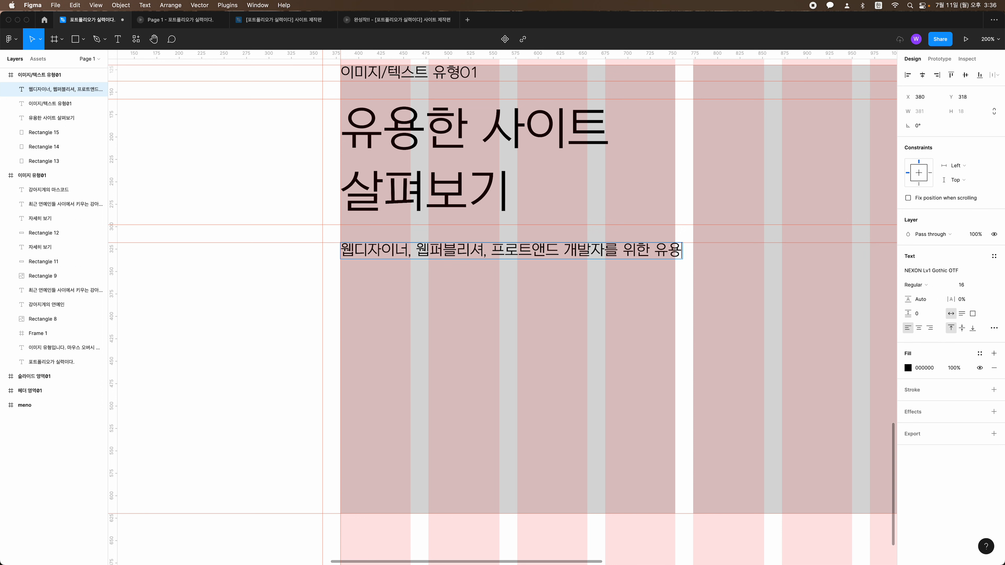
pyautogui.write('한 사이트입니')
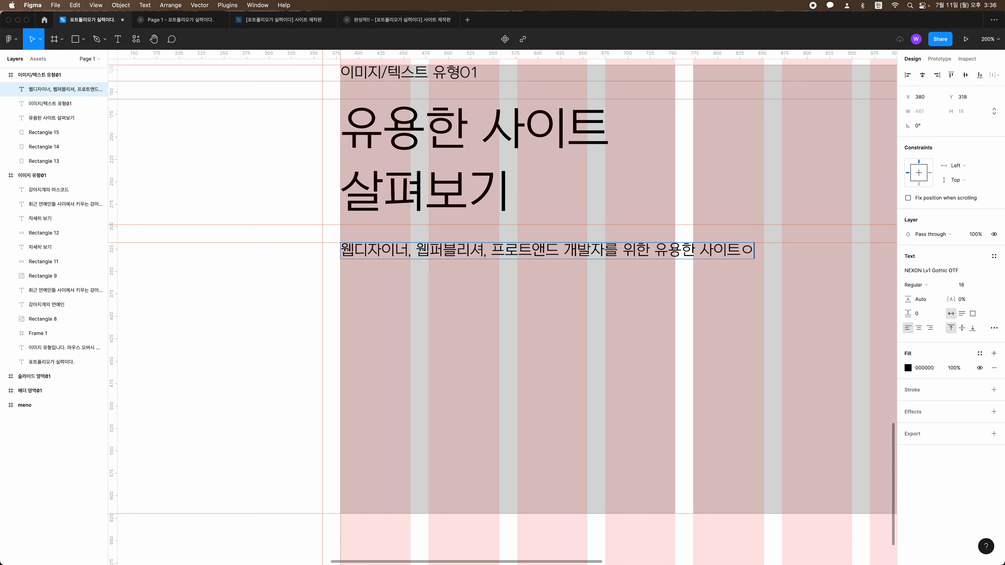
pyautogui.write('다.')
pyautogui.press('Escape')
# Narrow the description's text box to 312 wide and set its line height to 140%
pyautogui.moveTo(783, 250); pyautogui.dragTo(621, 251)
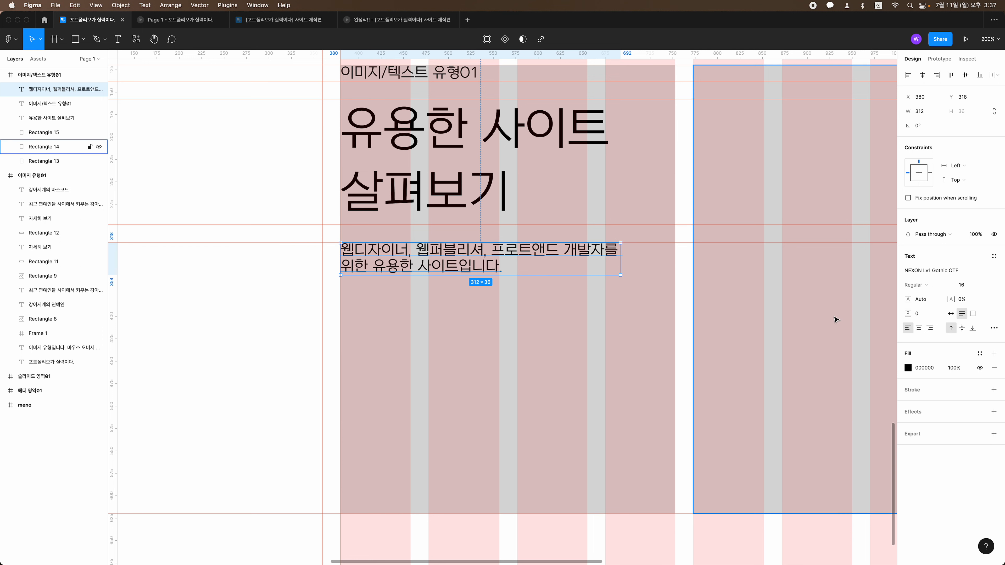
pyautogui.click(921, 302)
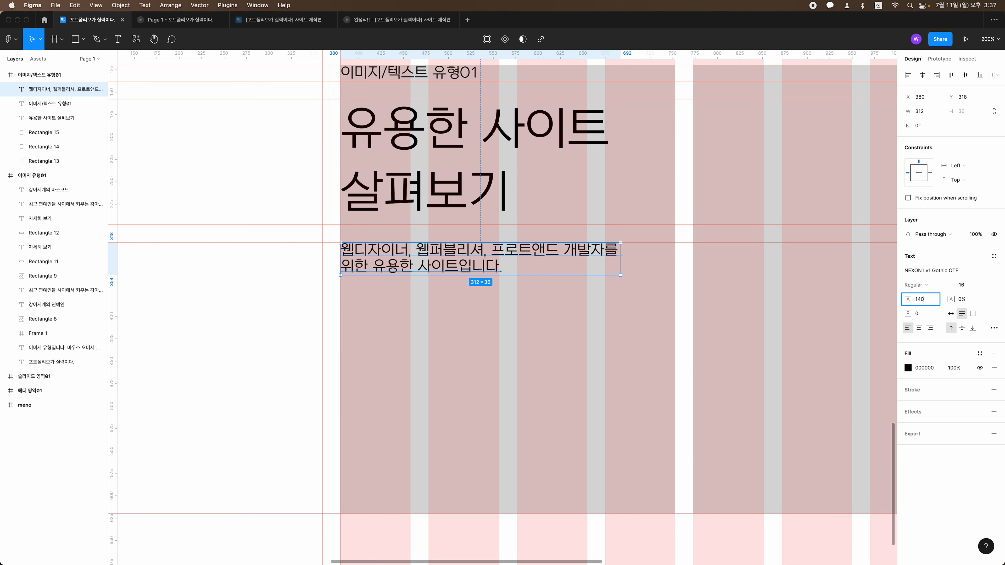
pyautogui.press('Return')
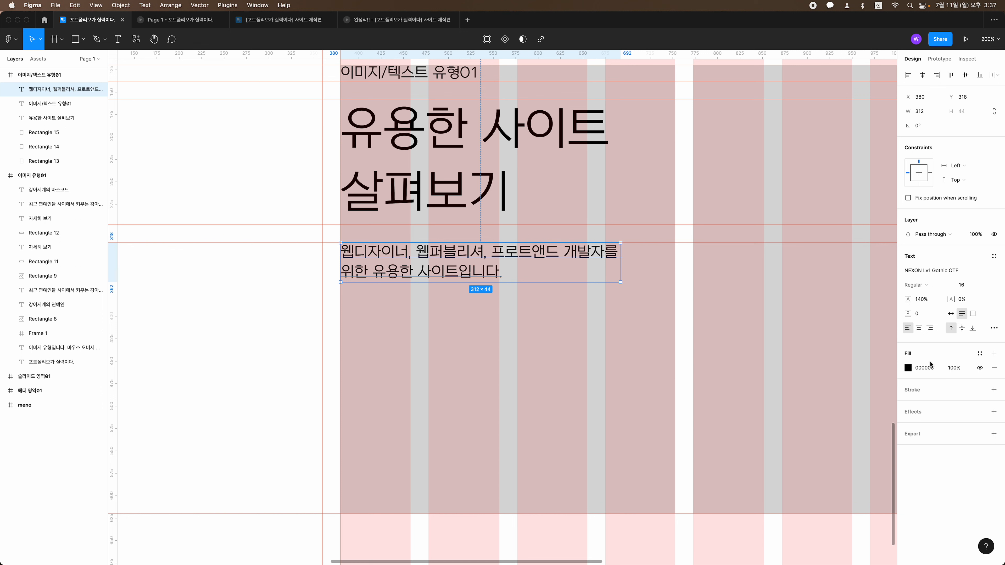
# Set the fill colour of both the description and the 이미지/텍스트 유형01 label to 666666
pyautogui.click(928, 369)
pyautogui.write('666')
pyautogui.press('Return')
pyautogui.click(412, 75)
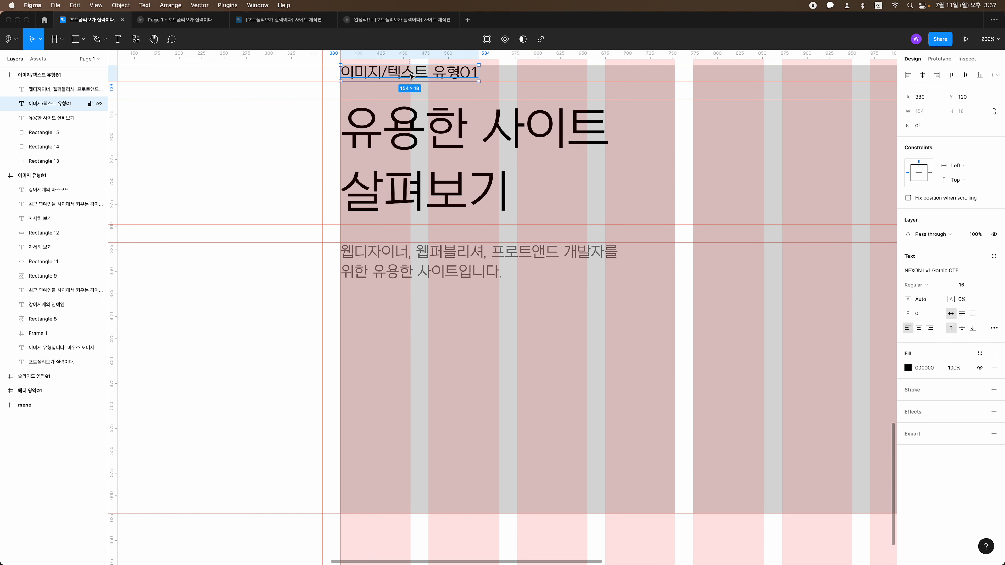
pyautogui.click(926, 368)
pyautogui.write('666')
pyautogui.press('Return')
# Underline the 이미지/텍스트 유형01 label and check the section in the prototype preview
pyautogui.scroll(1, 461, 99)
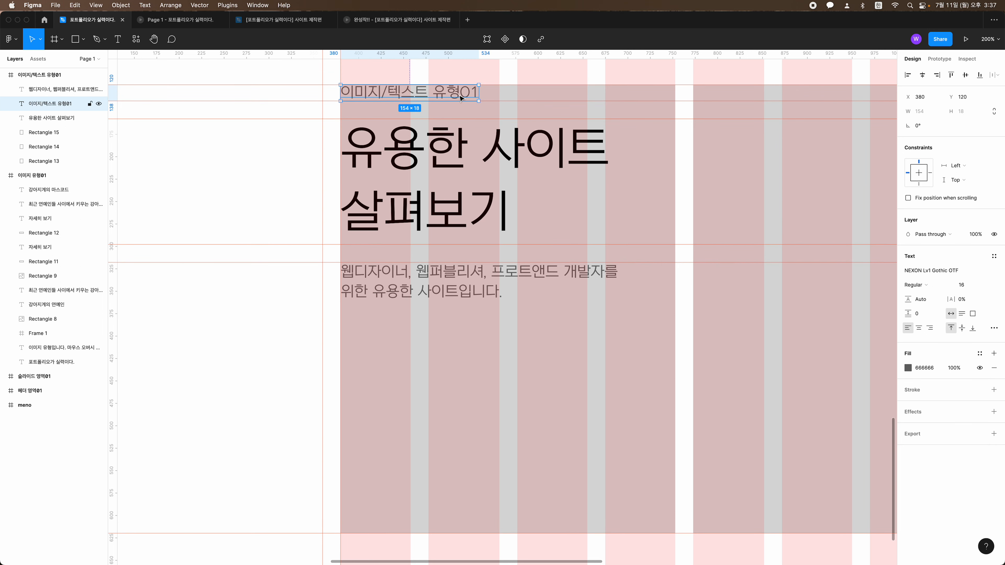
pyautogui.click(995, 329)
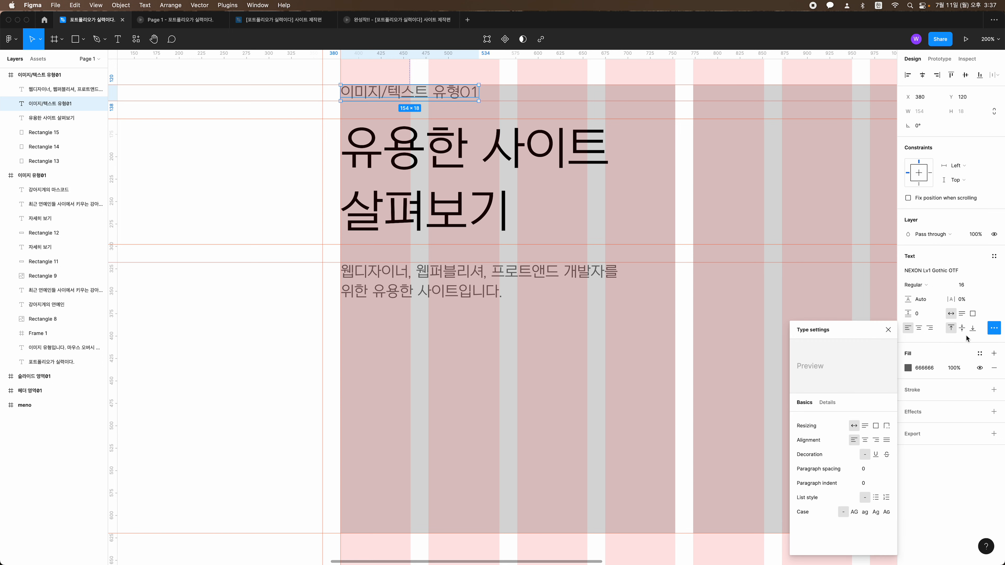
pyautogui.click(877, 455)
pyautogui.click(583, 378)
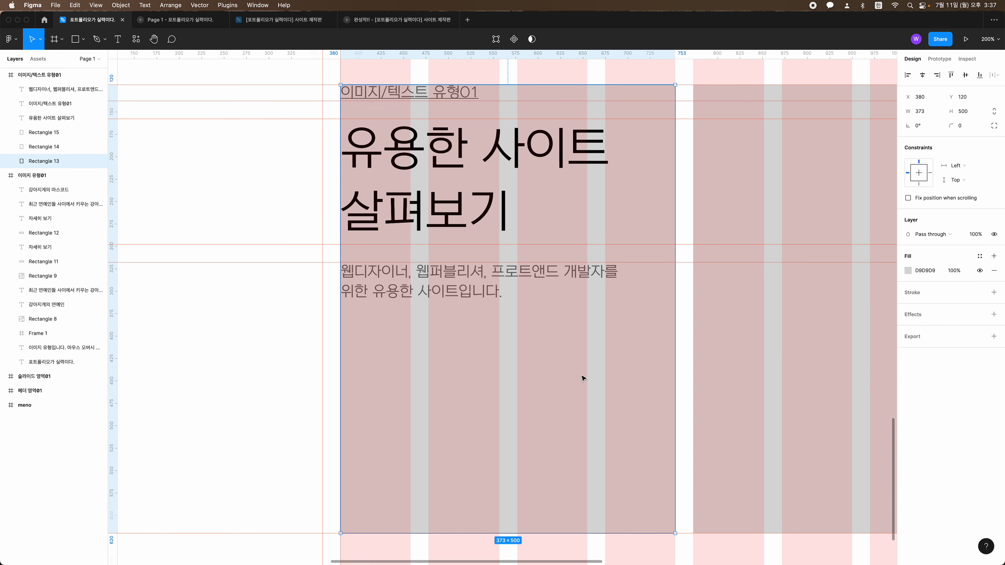
pyautogui.click(177, 21)
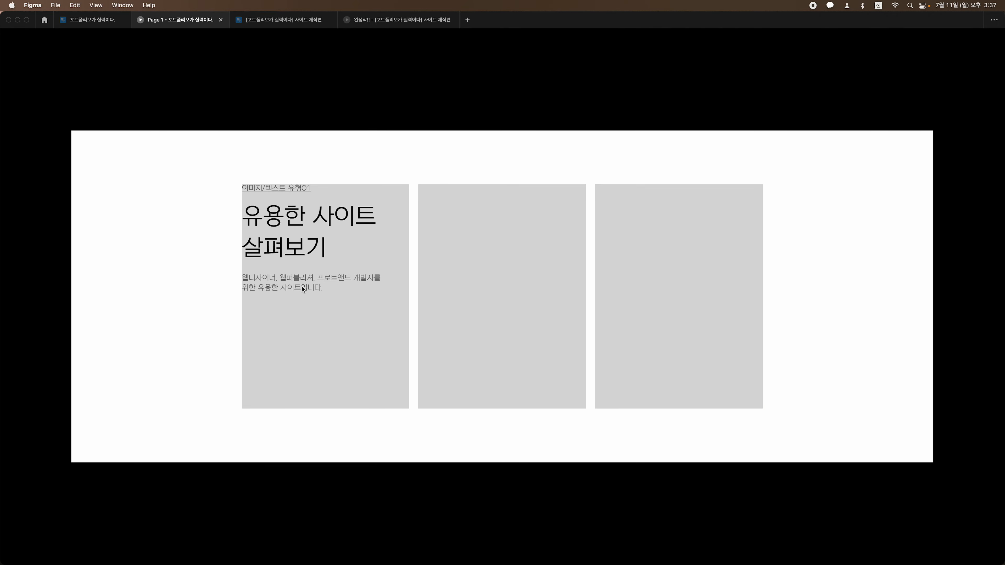
pyautogui.click(83, 21)
# Add a horizontal guide at Y 362 beneath the description and duplicate the description at X 380, Y 362
pyautogui.scroll(-2, 375, 355)
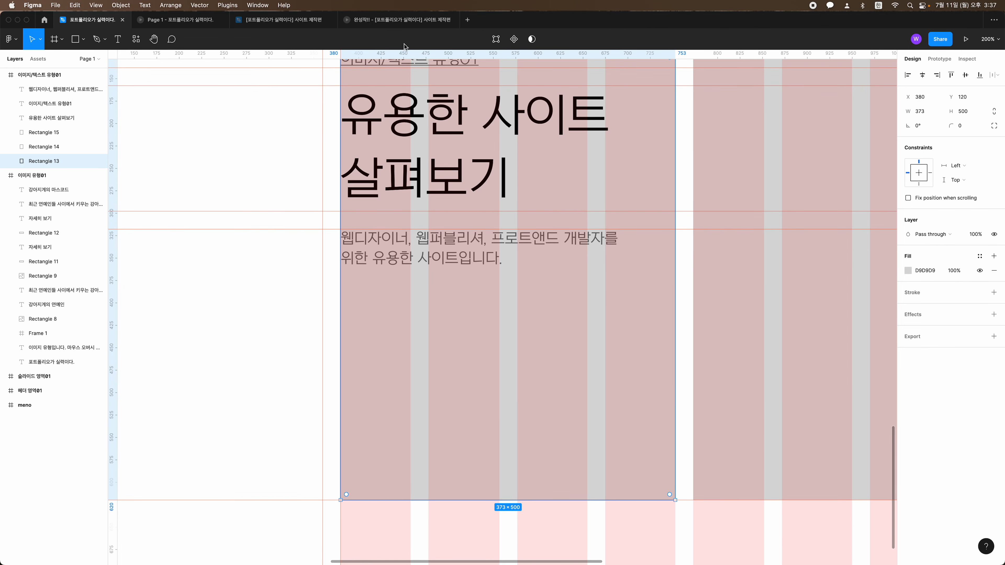
pyautogui.moveTo(403, 54); pyautogui.dragTo(389, 278)
pyautogui.scroll(-1, 401, 269)
pyautogui.click(413, 234)
# Replace the description copy's text with "튜토리얼 사이트" and move it down to Y 372
pyautogui.doubleClick(388, 278)
pyautogui.write('ㅌ')
pyautogui.write('ㅠ토리얼 사이트')
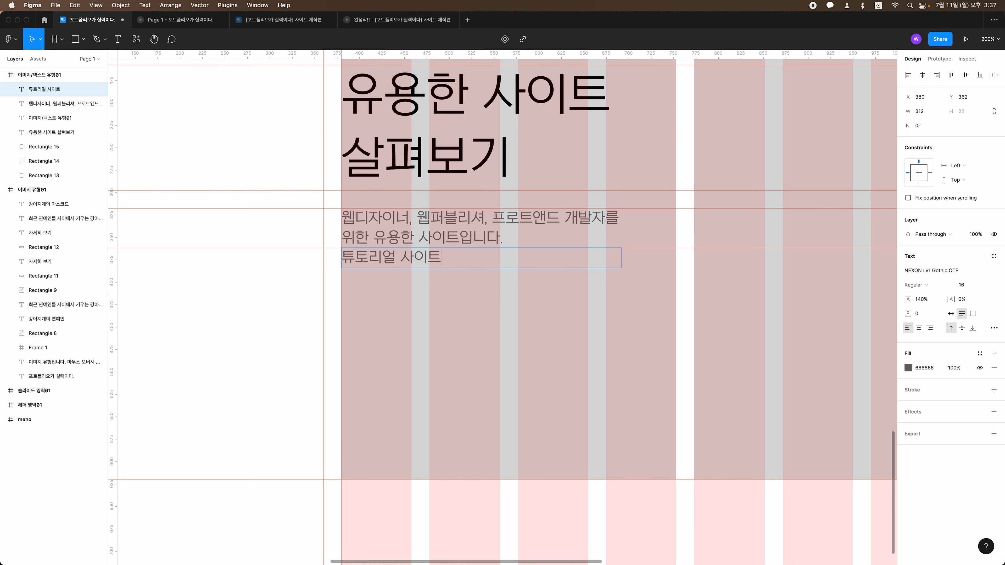
pyautogui.press('Escape')
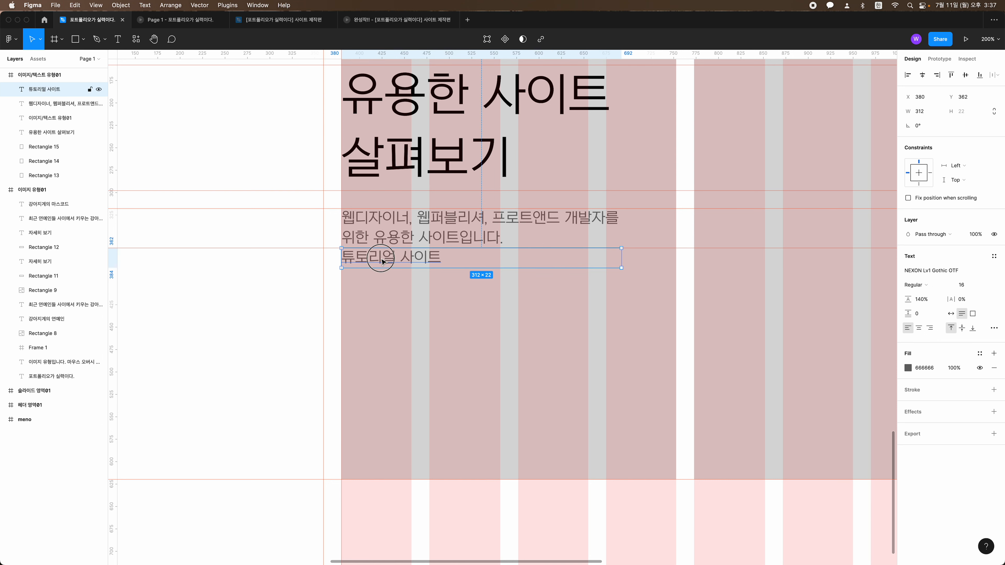
pyautogui.moveTo(382, 261); pyautogui.dragTo(391, 272)
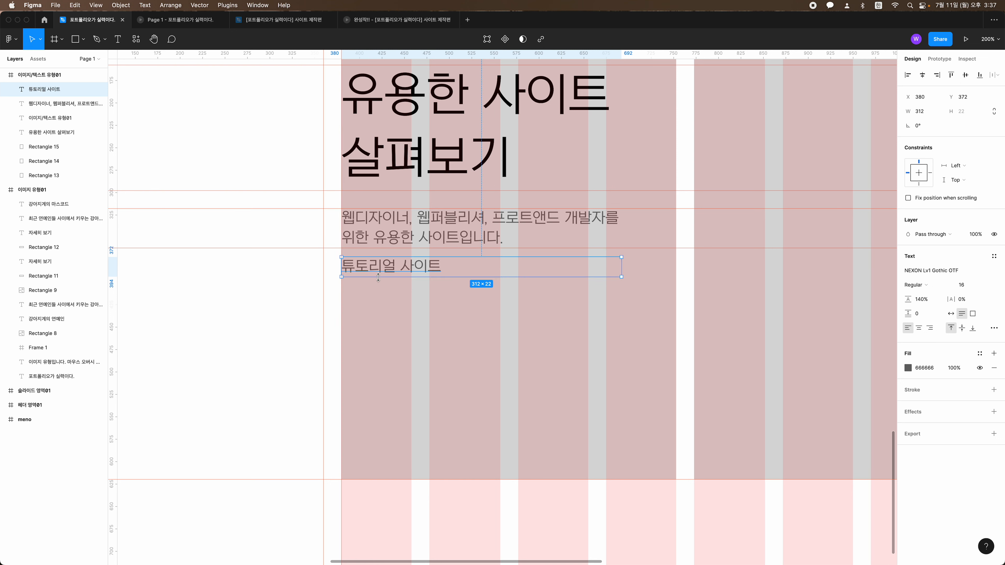
# Add the lines "레퍼런스 사이트", "웹폰트 사이트" and "CSS 사이트" below 튜토리얼 사이트 in the same text box
pyautogui.doubleClick(391, 271)
pyautogui.click(441, 266)
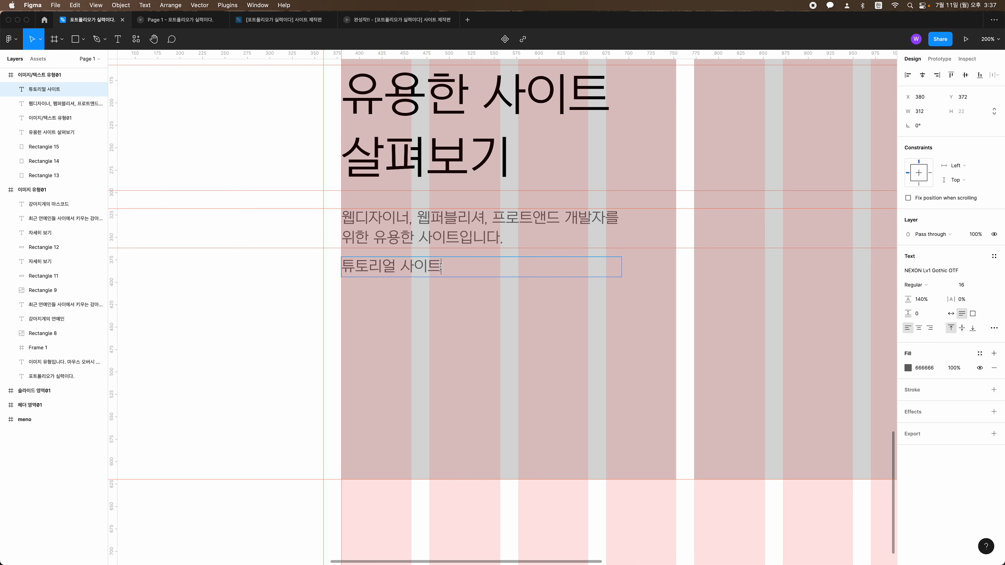
pyautogui.press('Return')
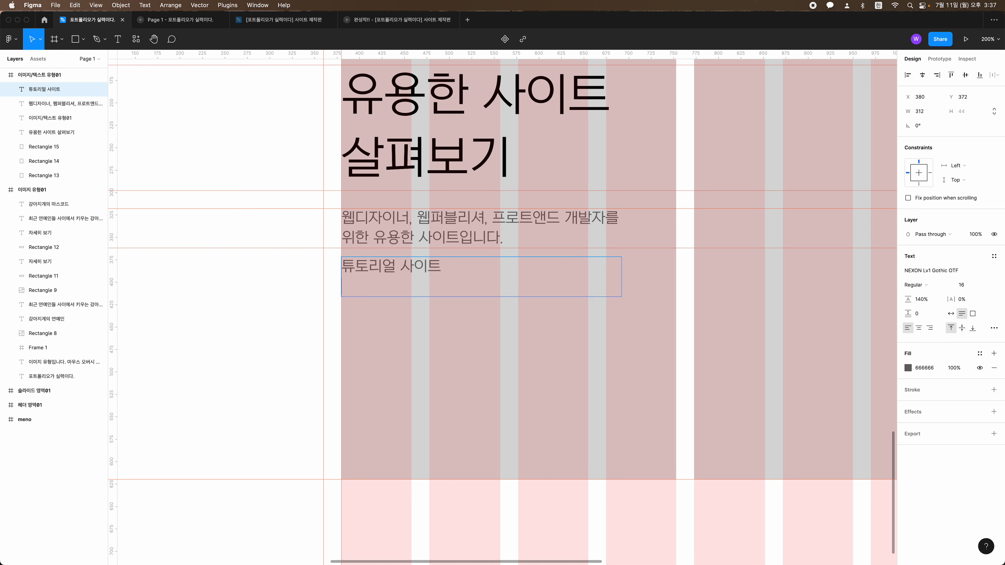
pyautogui.write('레퍼런스 사이트')
pyautogui.press('Return')
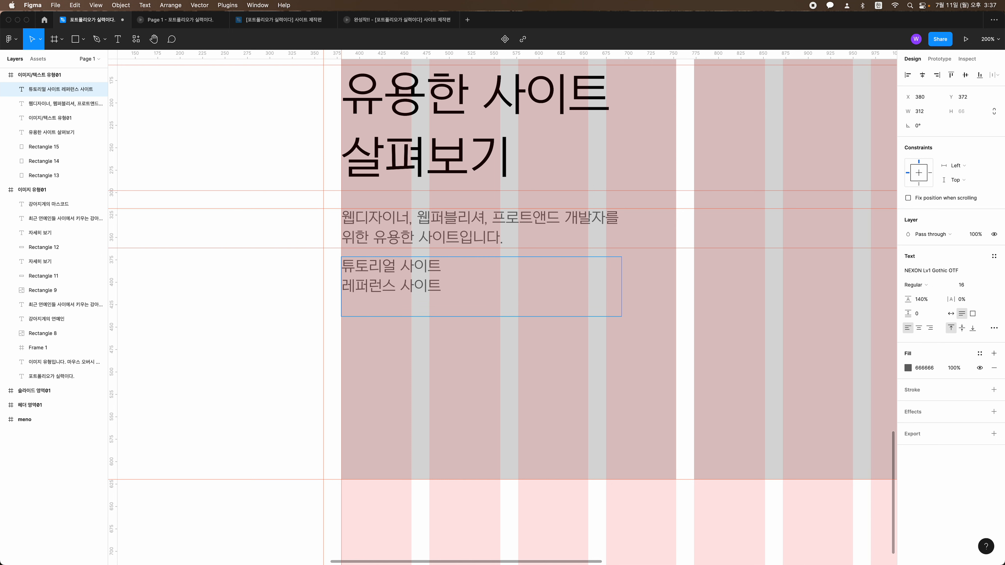
pyautogui.write('웹폰트 사이트')
pyautogui.press('Return')
pyautogui.write('CSS')
pyautogui.press('capslock')
pyautogui.write('사이트')
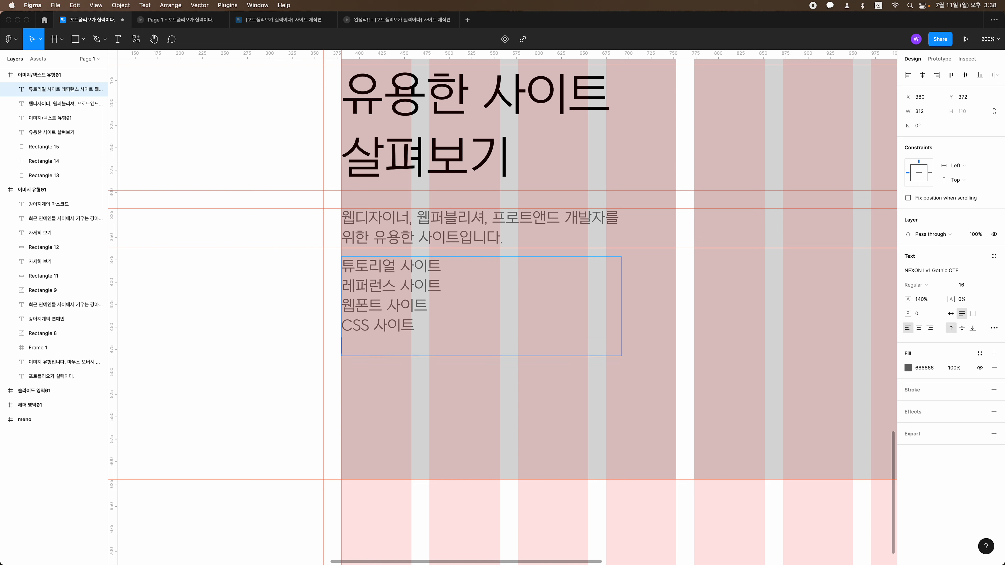
# Add "WebGL 사이트" and "Youtube 사이트" as the last two lines of the site list
pyautogui.write('ㅈ')
pyautogui.press('BackSpace')
pyautogui.press('capslock')
pyautogui.write('WebGL 사이트')
pyautogui.press('Return')
pyautogui.write('ㅛ')
pyautogui.press('BackSpace')
pyautogui.hotkey('ctrl', 'space')
pyautogui.write('Youtube')
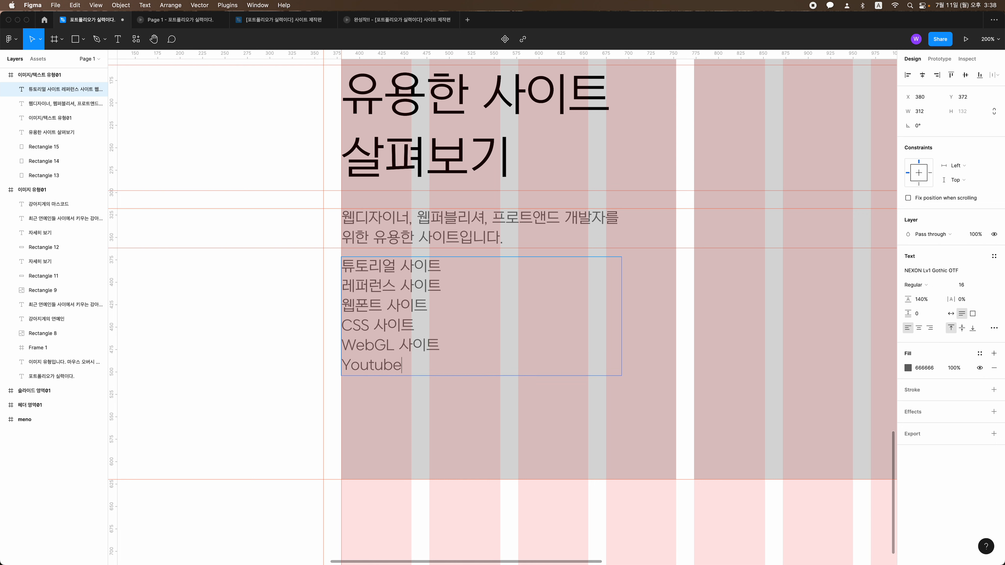
pyautogui.hotkey('ctrl', 'space')
pyautogui.write('사이트')
# Format all six lines of the site list as a bulleted list
pyautogui.moveTo(448, 363); pyautogui.dragTo(270, 242)
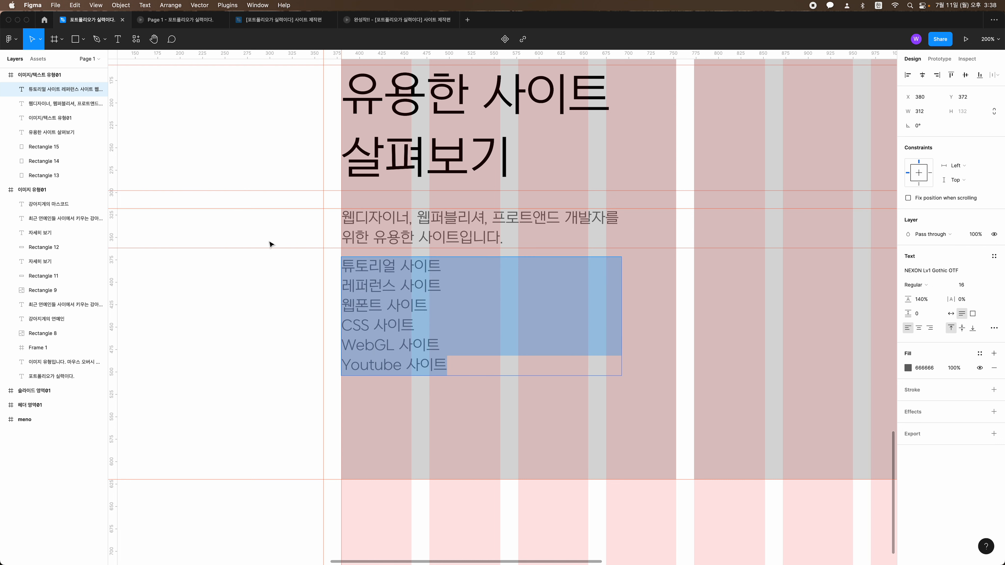
pyautogui.click(995, 328)
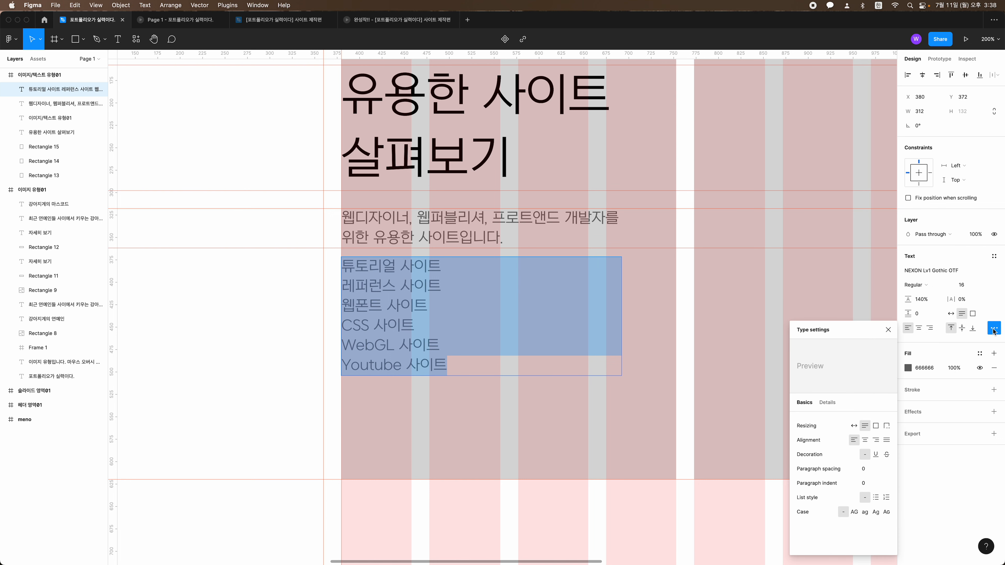
pyautogui.click(878, 500)
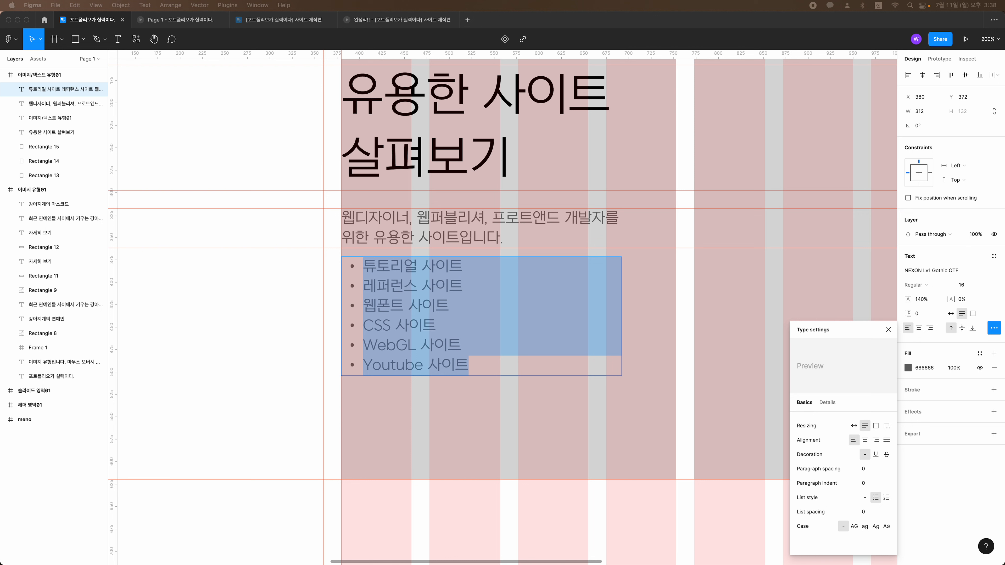
pyautogui.click(888, 332)
# Set the bulleted list's line height to 160% and check the section in the prototype preview
pyautogui.moveTo(911, 301)
pyautogui.mouseDown()
pyautogui.moveTo(921, 301)
pyautogui.moveTo(914, 307)
pyautogui.mouseUp()
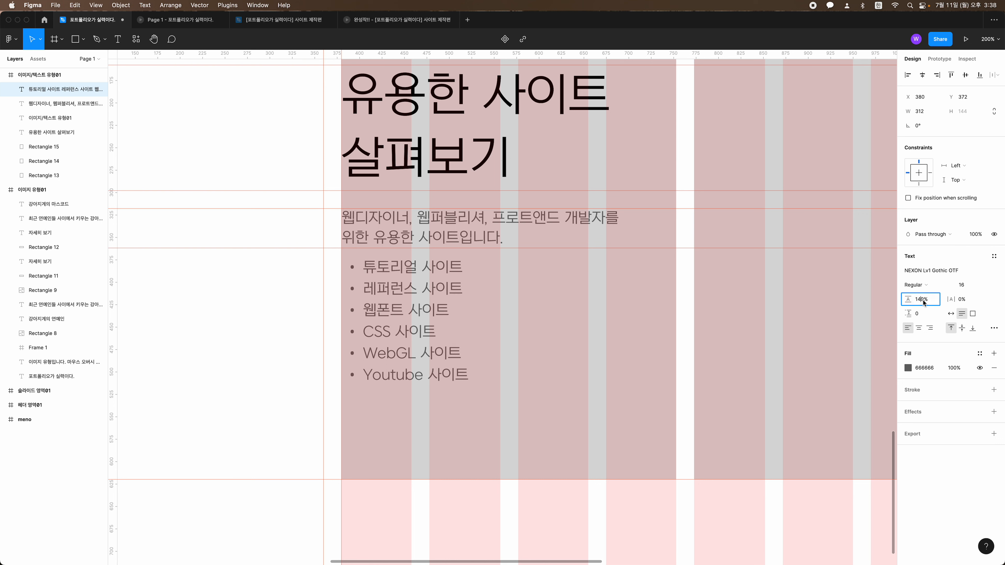
pyautogui.press('BackSpace')
pyautogui.press('BackSpace')
pyautogui.write('60')
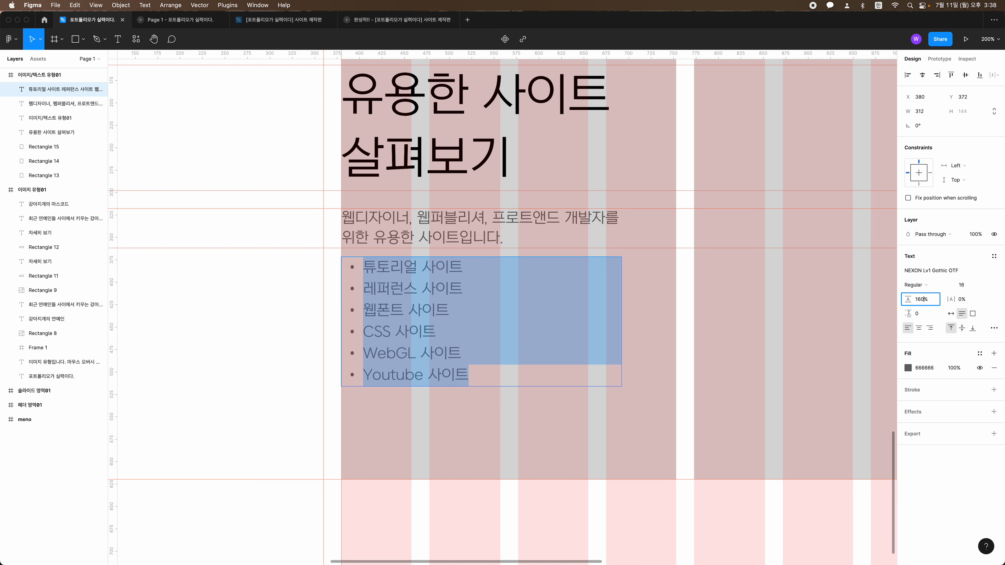
pyautogui.press('Return')
pyautogui.doubleClick(545, 373)
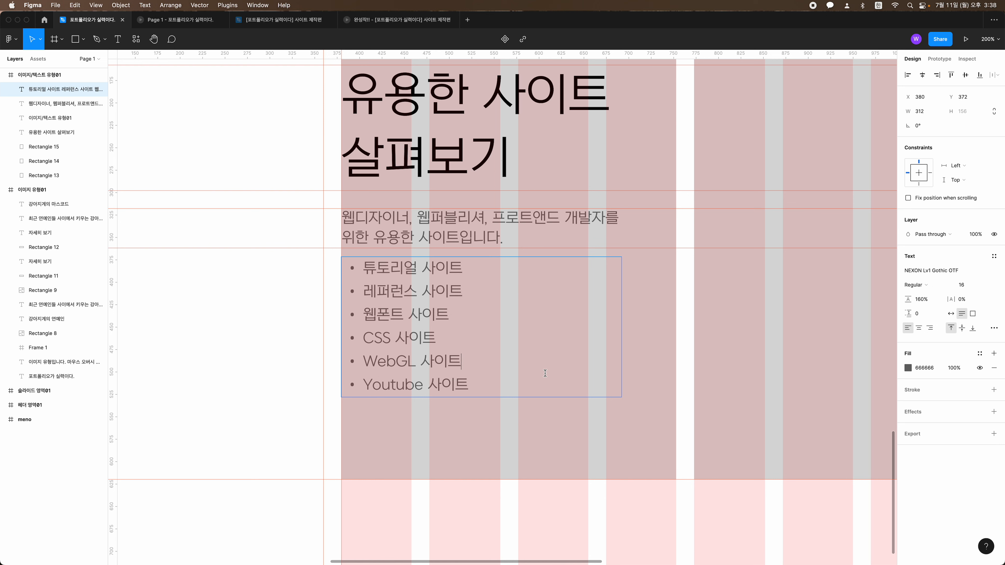
pyautogui.click(171, 20)
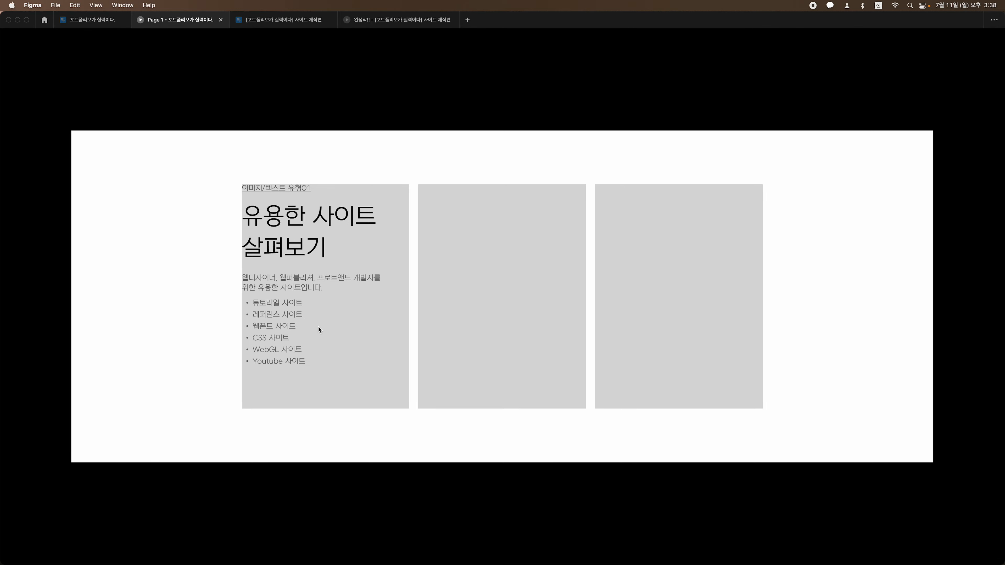
pyautogui.click(95, 20)
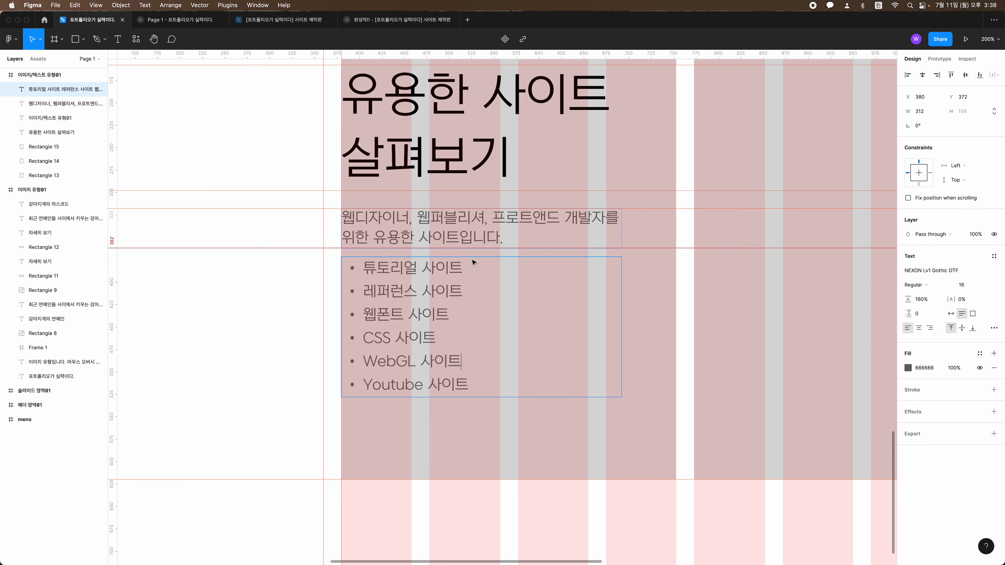
# Delete the grey card rectangle behind the heading, description and bulleted list
pyautogui.hscroll(5, 649, 329)
pyautogui.hotkey('shift', '0')
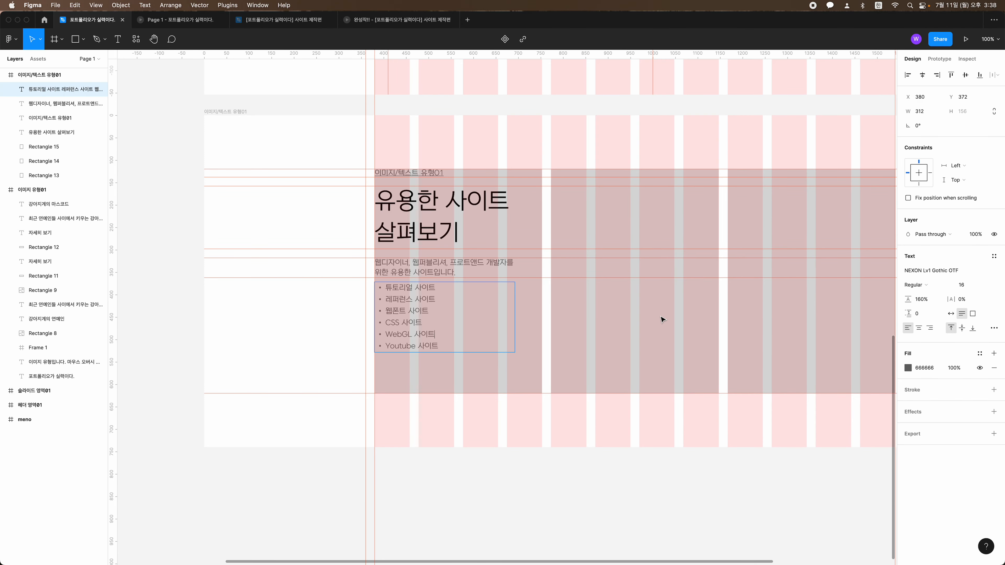
pyautogui.click(537, 330)
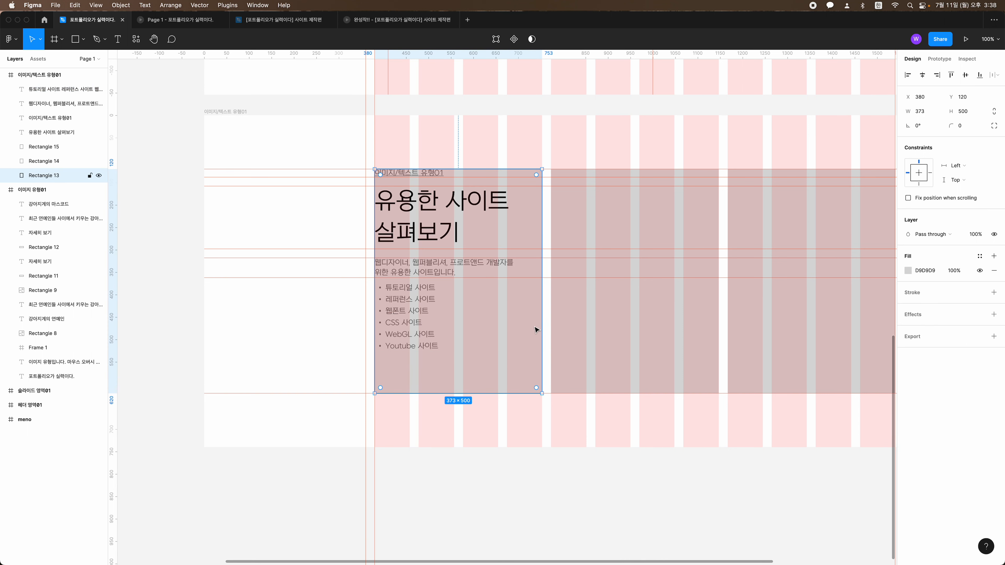
pyautogui.press('Delete')
# Open the Unsplash plugin and search it for "site"
pyautogui.hscroll(4, 536, 330)
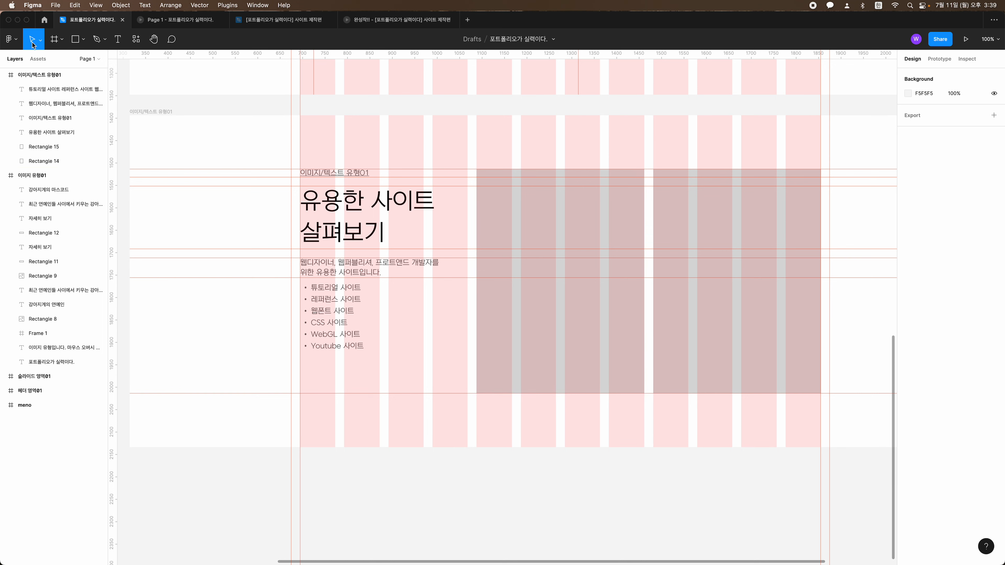
pyautogui.click(13, 44)
pyautogui.moveTo(71, 162)
pyautogui.click(138, 172)
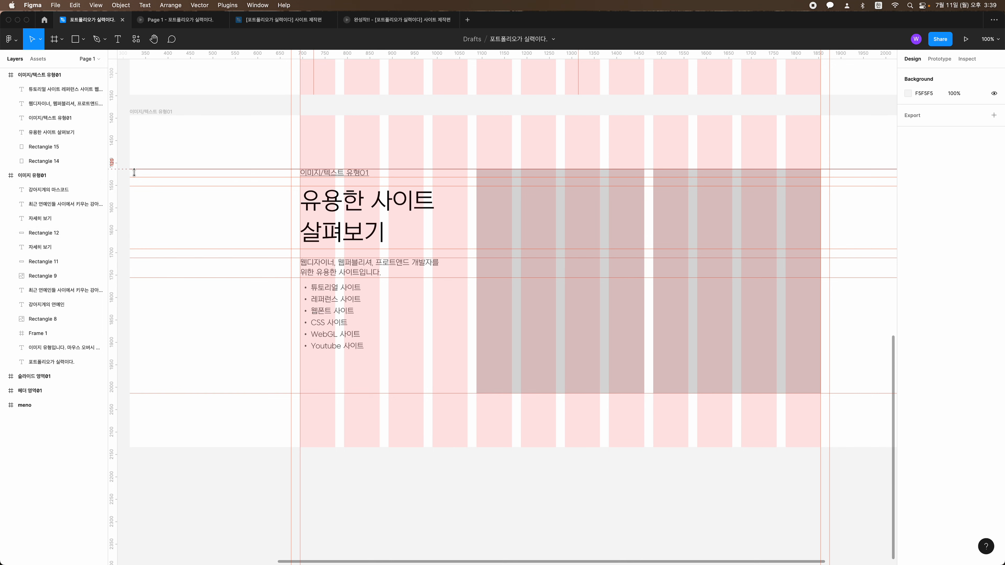
pyautogui.click(837, 173)
pyautogui.write('ㄴ')
pyautogui.press('BackSpace')
pyautogui.press('BackSpace')
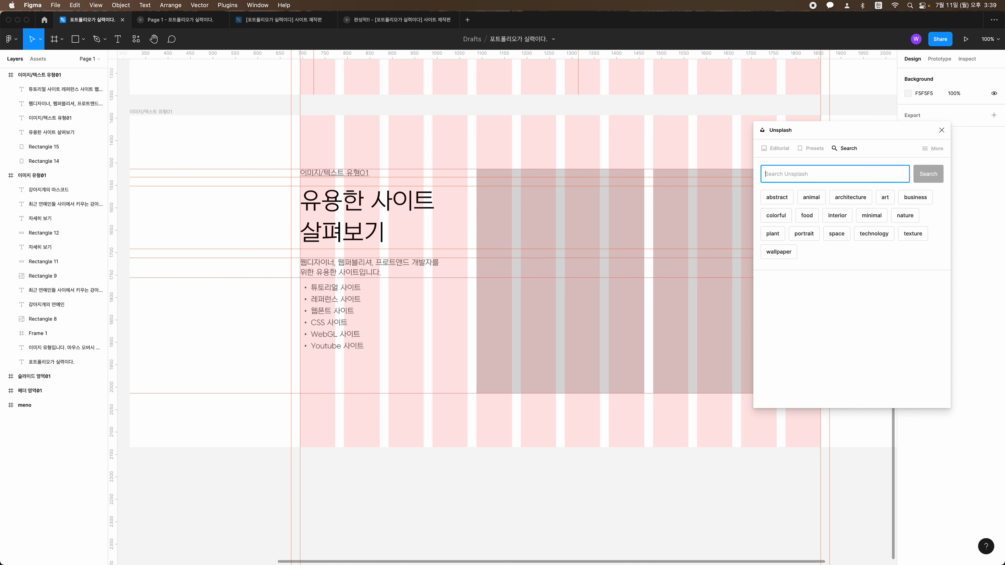
pyautogui.write('site')
pyautogui.press('Return')
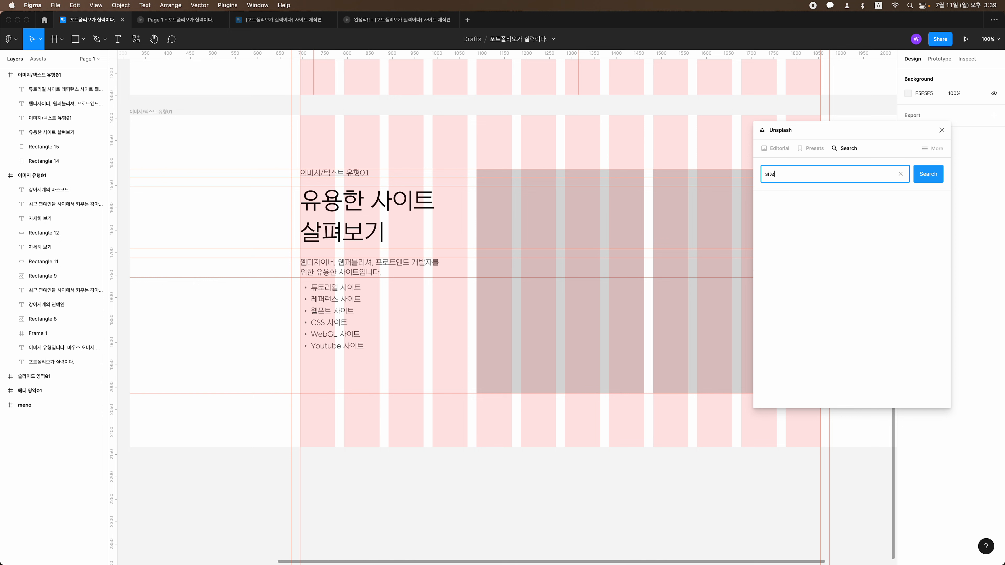
# Select the grey card next to the text column and browse the Unsplash results for a suitable picture
pyautogui.scroll(-5, 834, 249)
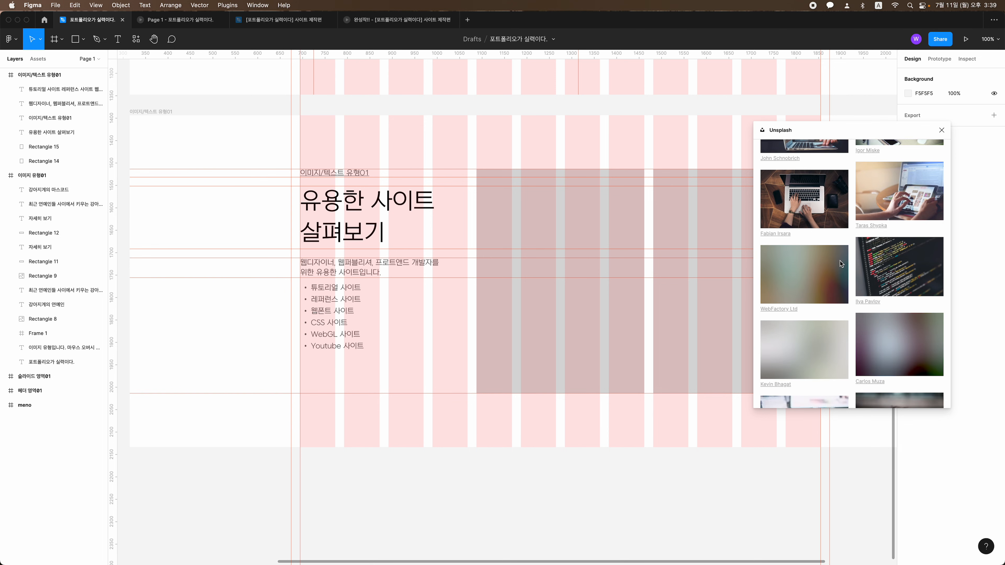
pyautogui.scroll(-2, 840, 261)
pyautogui.hscroll(5, 413, 210)
pyautogui.click(413, 210)
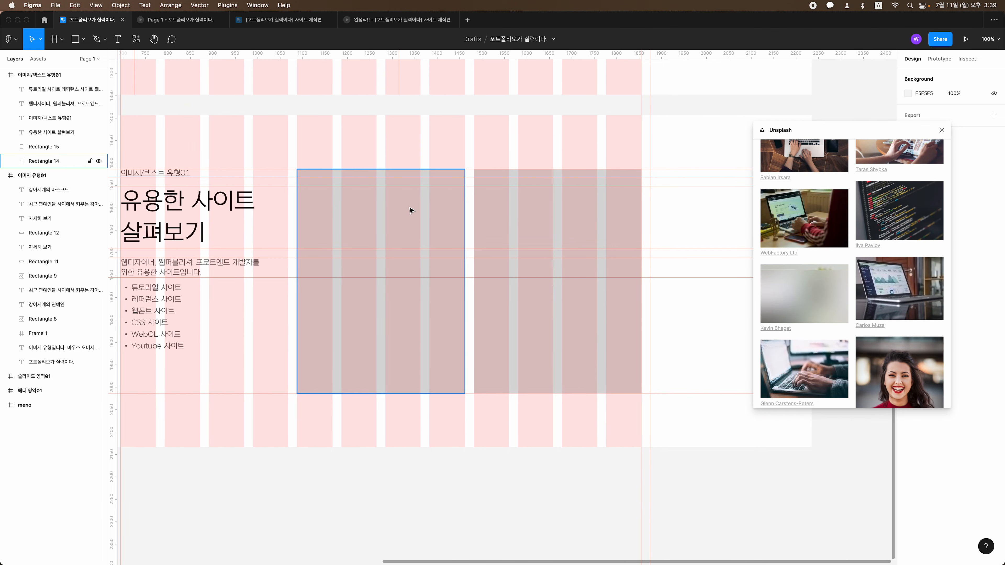
pyautogui.click(391, 207)
pyautogui.scroll(-6, 944, 314)
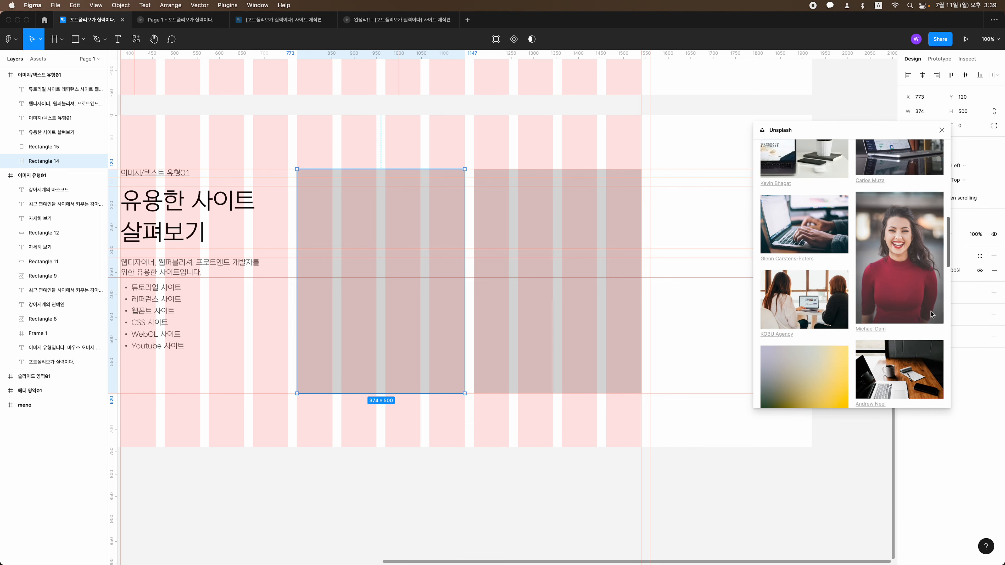
pyautogui.scroll(-6, 824, 317)
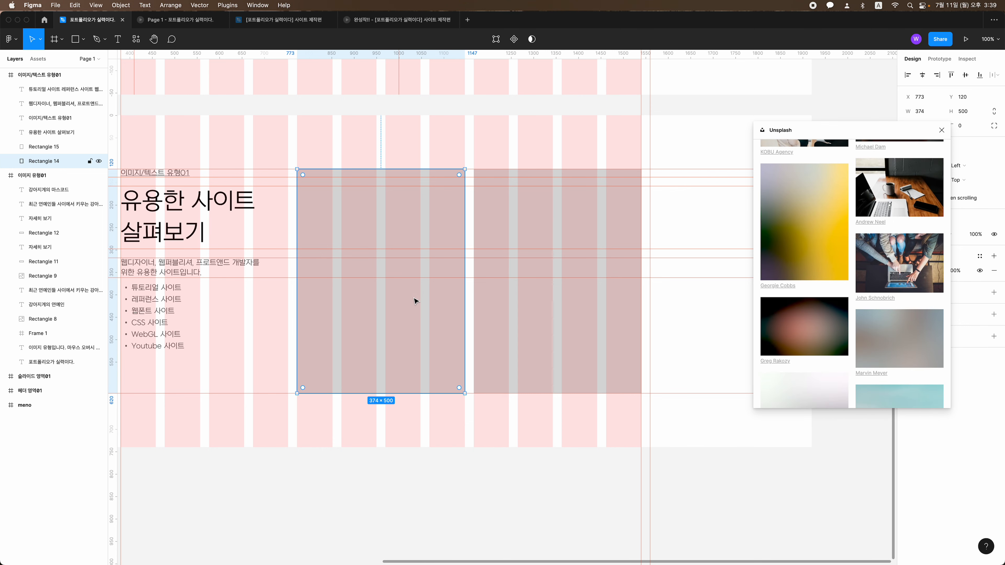
pyautogui.hscroll(-3, 414, 302)
pyautogui.scroll(-3, 861, 327)
pyautogui.scroll(-3, 861, 326)
pyautogui.scroll(-7, 863, 328)
pyautogui.scroll(-10, 863, 328)
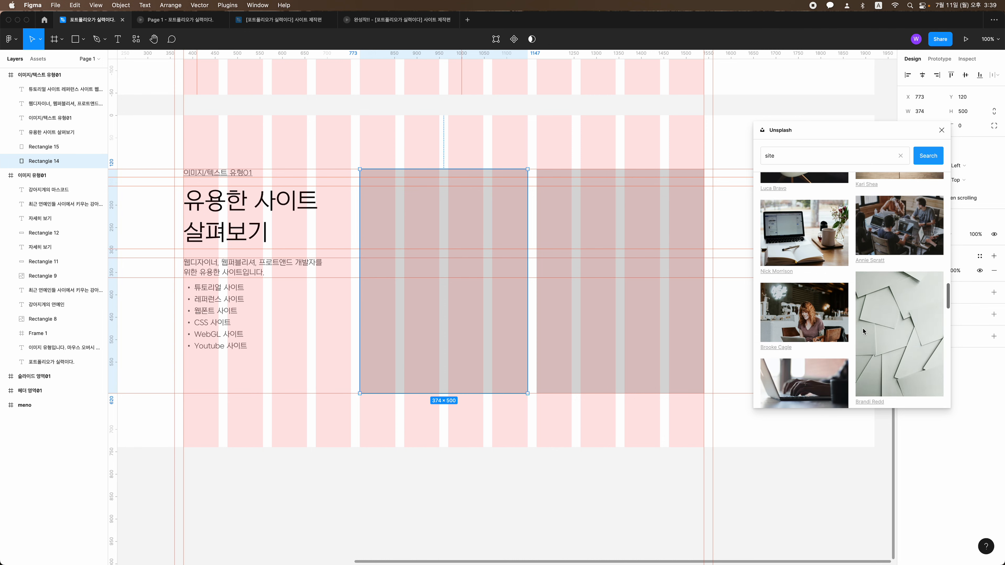
pyautogui.scroll(-8, 863, 328)
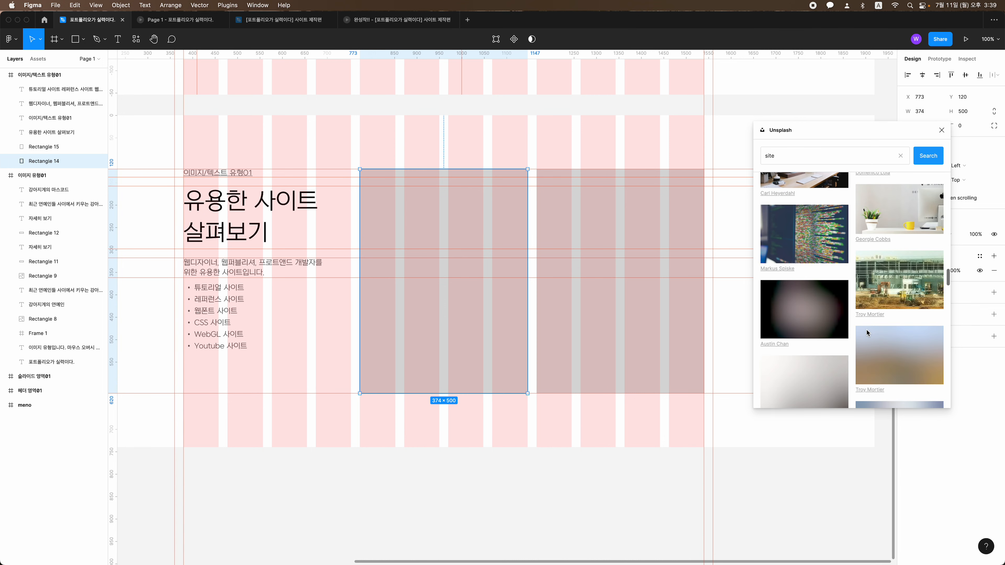
pyautogui.scroll(-8, 867, 330)
pyautogui.scroll(6, 858, 327)
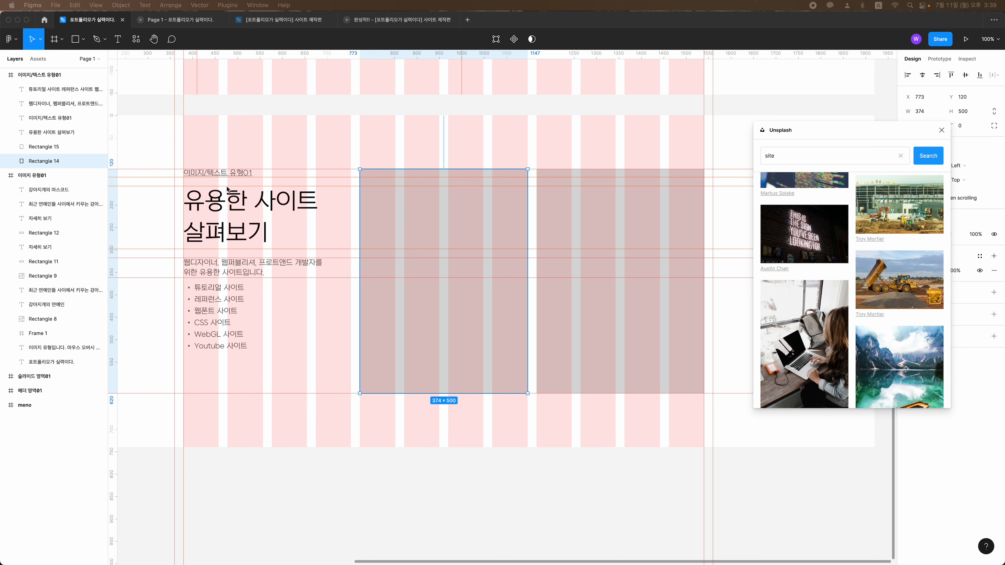
# Paste the site01 image over the grey card next to the text column at X 773, Y 120
pyautogui.click(437, 218)
pyautogui.press('super+v')
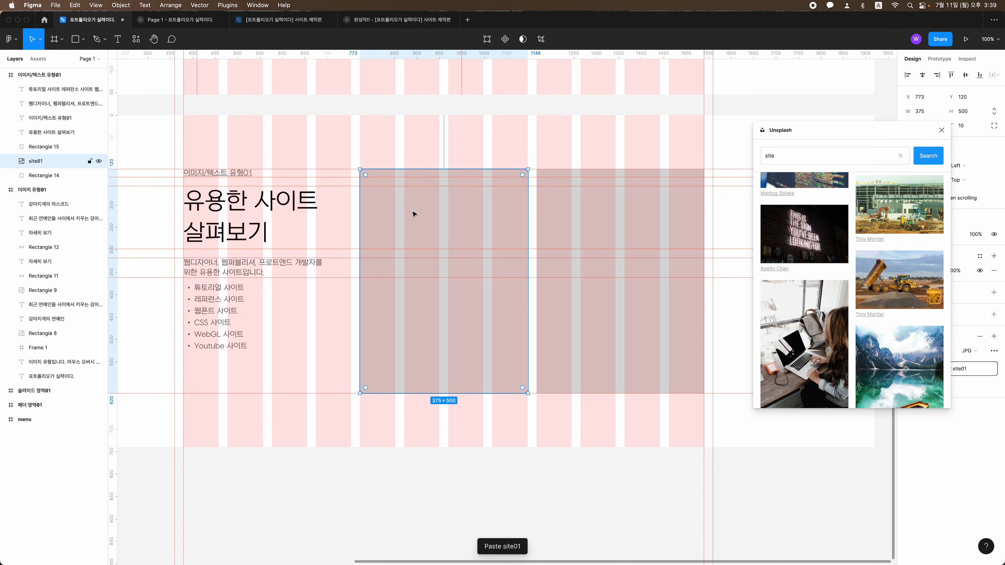
# Widen the site01 laptop image to 377 and set its corner radius to 0
pyautogui.click(423, 155)
pyautogui.click(470, 259)
pyautogui.hotkey('shift', '2')
pyautogui.scroll(5, 437, 227)
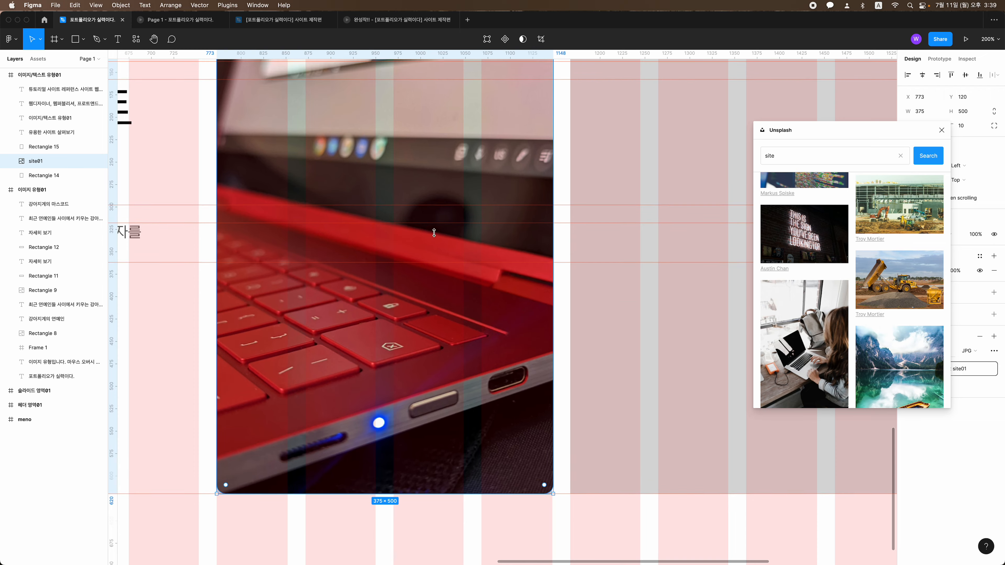
pyautogui.moveTo(547, 203); pyautogui.dragTo(556, 203)
pyautogui.hscroll(-2, 406, 189)
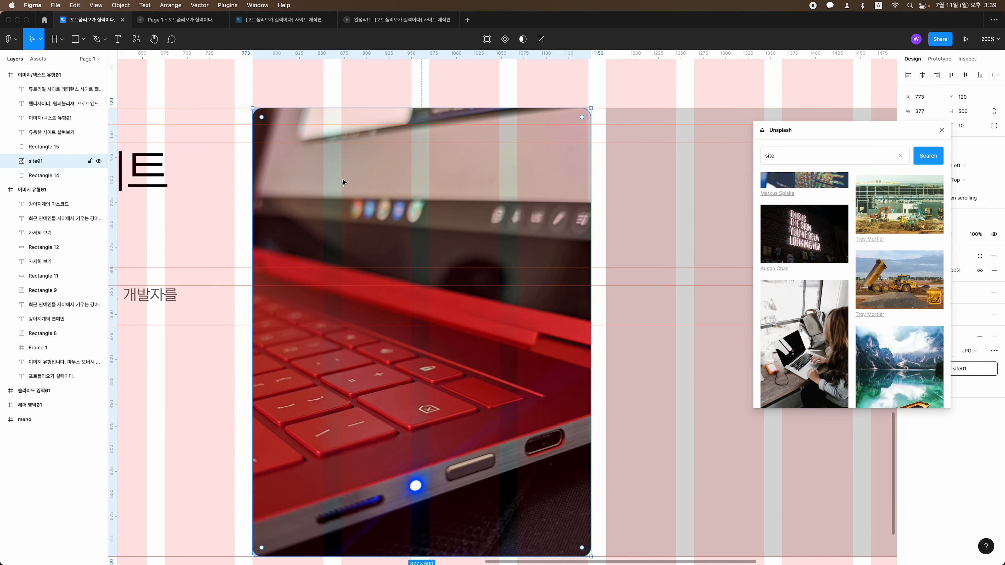
pyautogui.moveTo(582, 119); pyautogui.dragTo(597, 110)
pyautogui.scroll(-3, 479, 169)
pyautogui.scroll(-4, 480, 169)
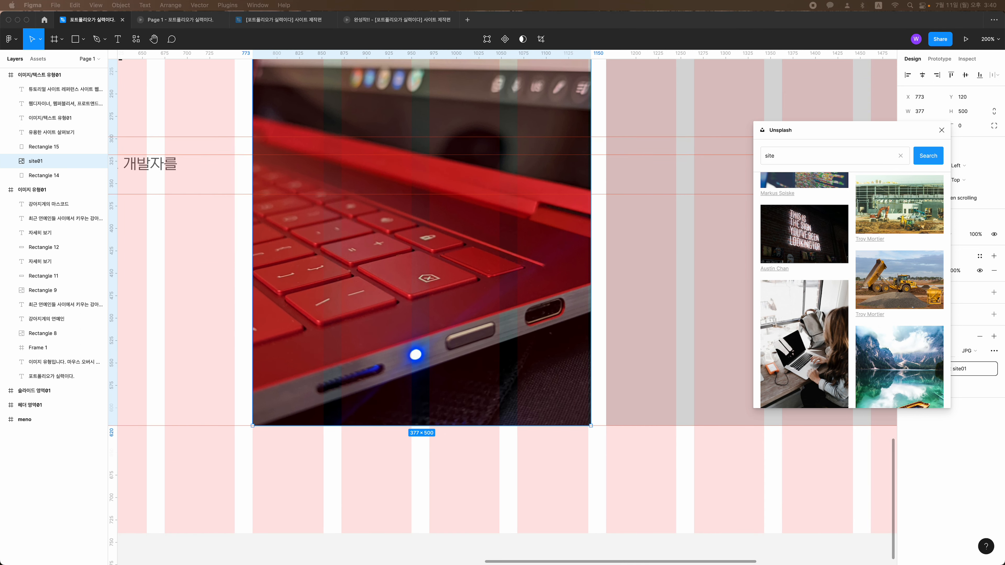
pyautogui.hscroll(8, 224, 252)
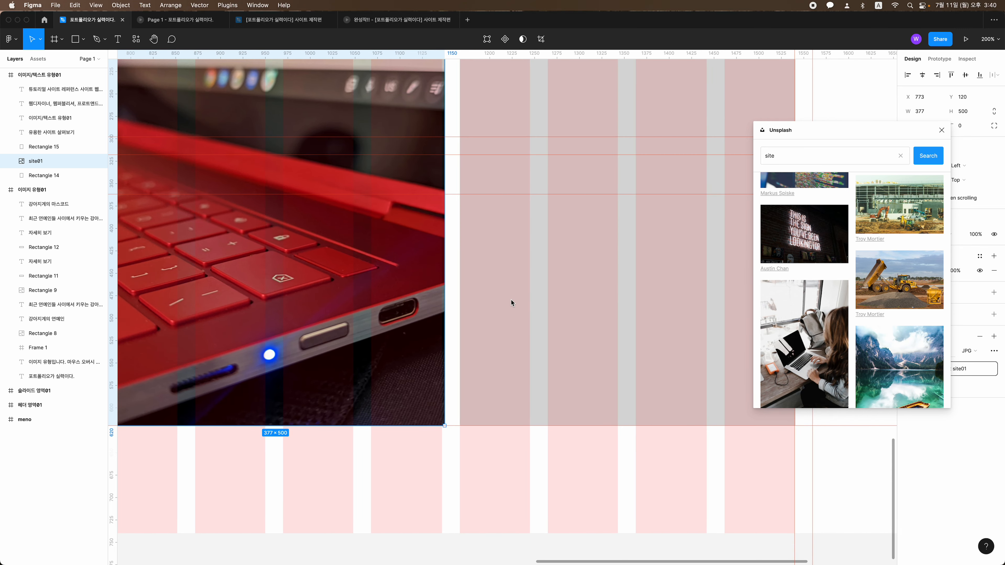
# Fill the empty grey card beside the laptop image with the keyboard and smartphone photo from Unsplash, and close the plugin
pyautogui.hotkey('shift', '0')
pyautogui.click(513, 184)
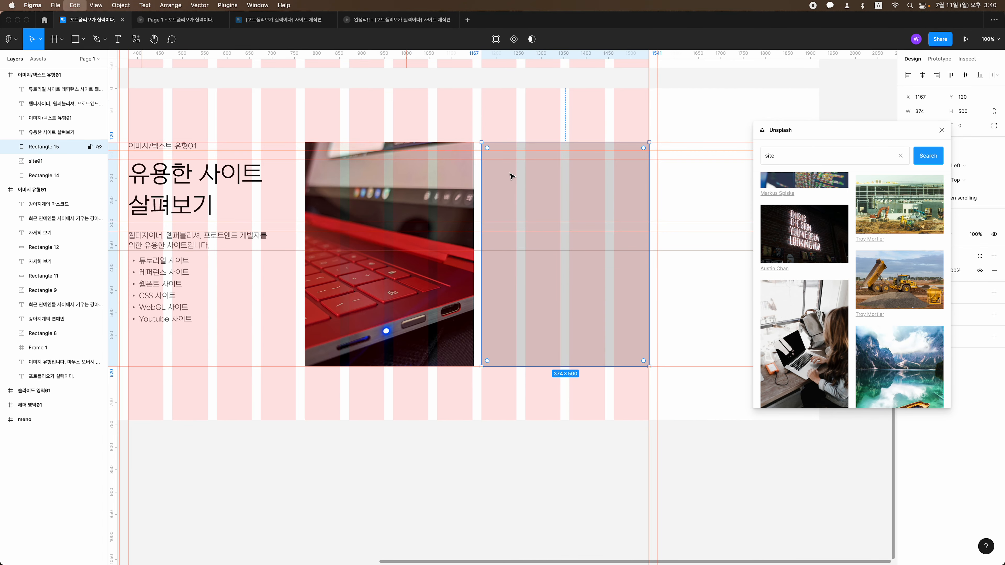
pyautogui.click(942, 130)
# Delete the leftover Rectangle 14 underneath the laptop image
pyautogui.hscroll(-4, 510, 197)
pyautogui.click(39, 176)
pyautogui.press('Delete')
pyautogui.click(42, 147)
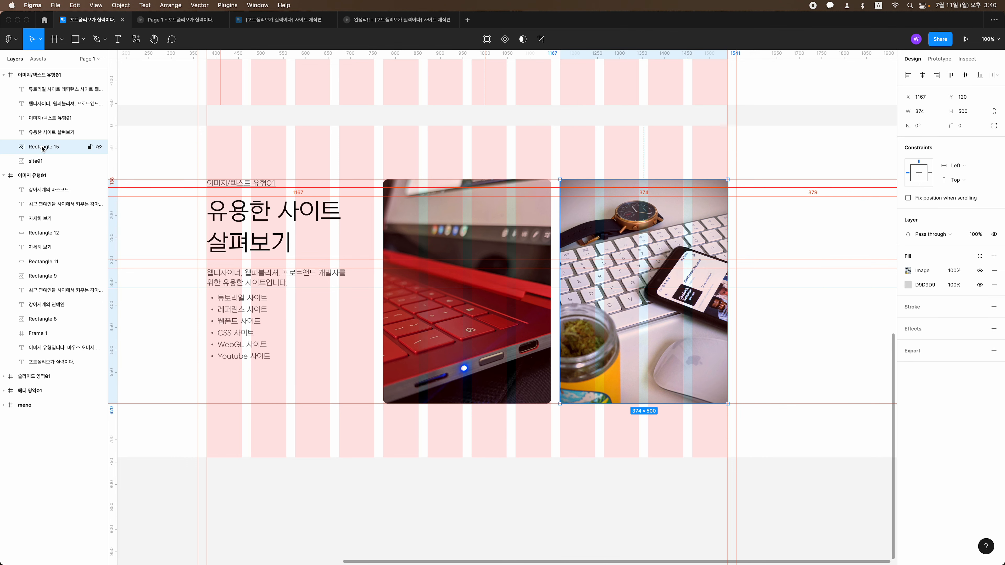
pyautogui.press('Delete')
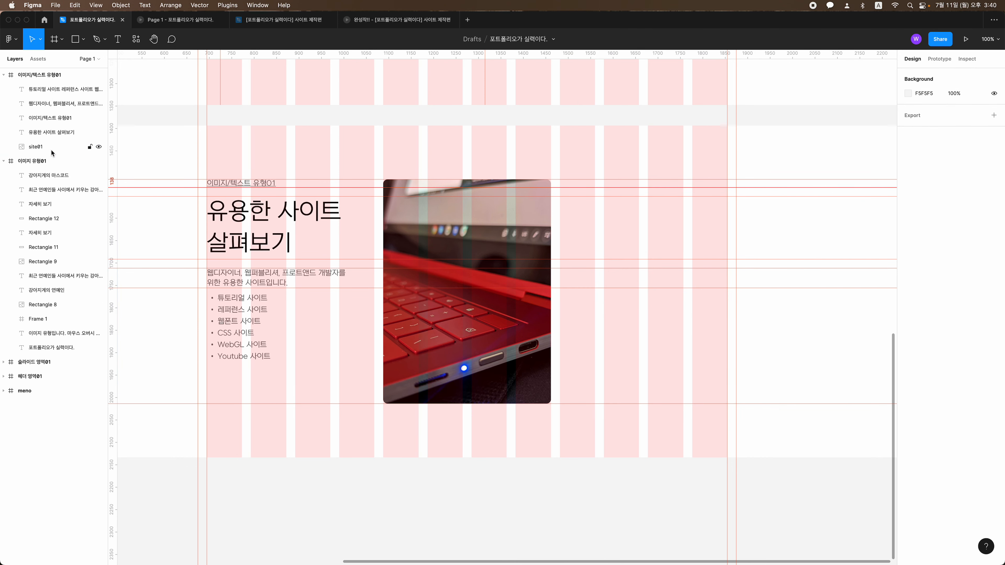
pyautogui.press('super+z')
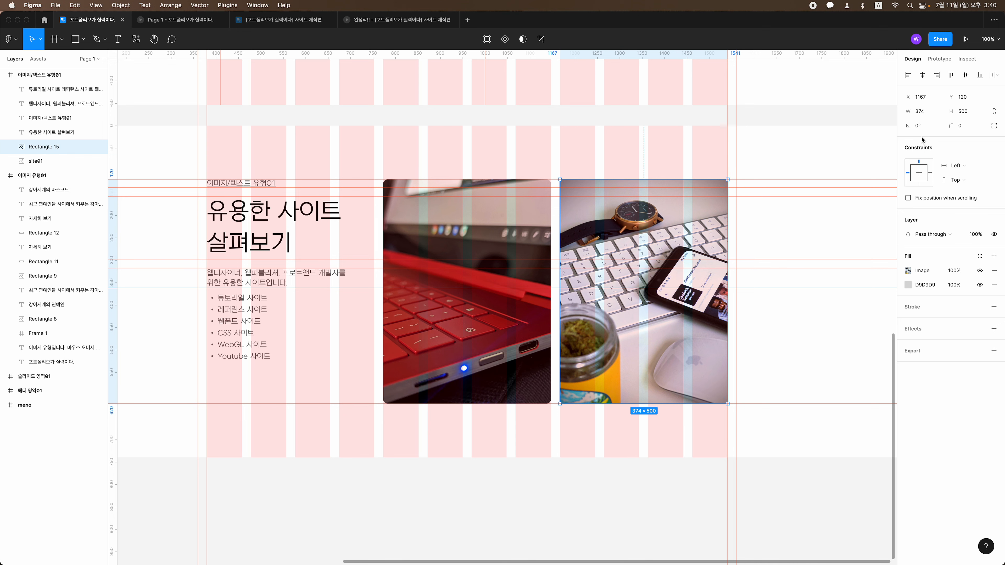
# Round the corners of the keyboard image card to match the laptop image card
pyautogui.click(960, 126)
pyautogui.write('1')
pyautogui.press('Return')
pyautogui.click(582, 151)
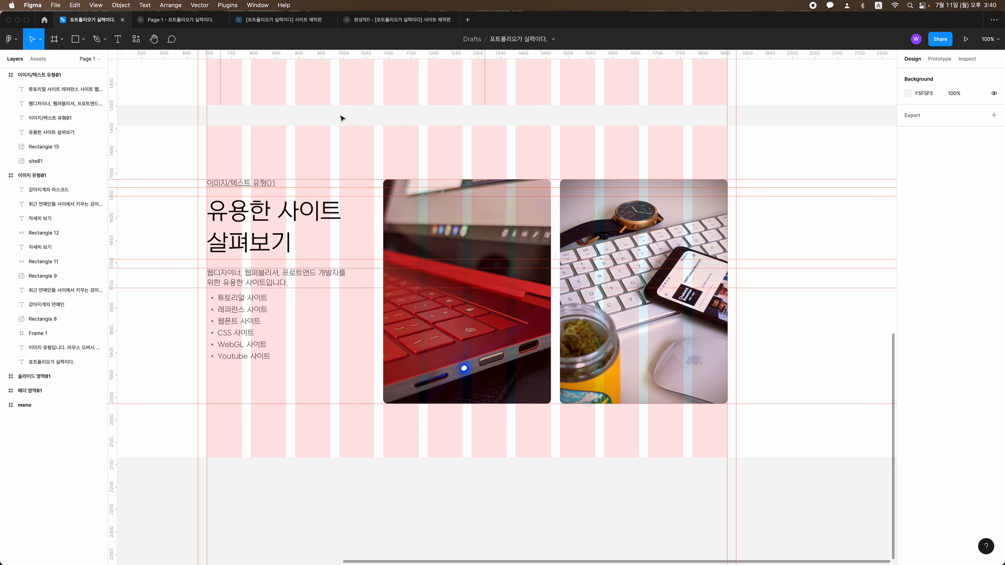
# Check the section in the prototype preview and set the line height of the description text to 150%
pyautogui.click(159, 21)
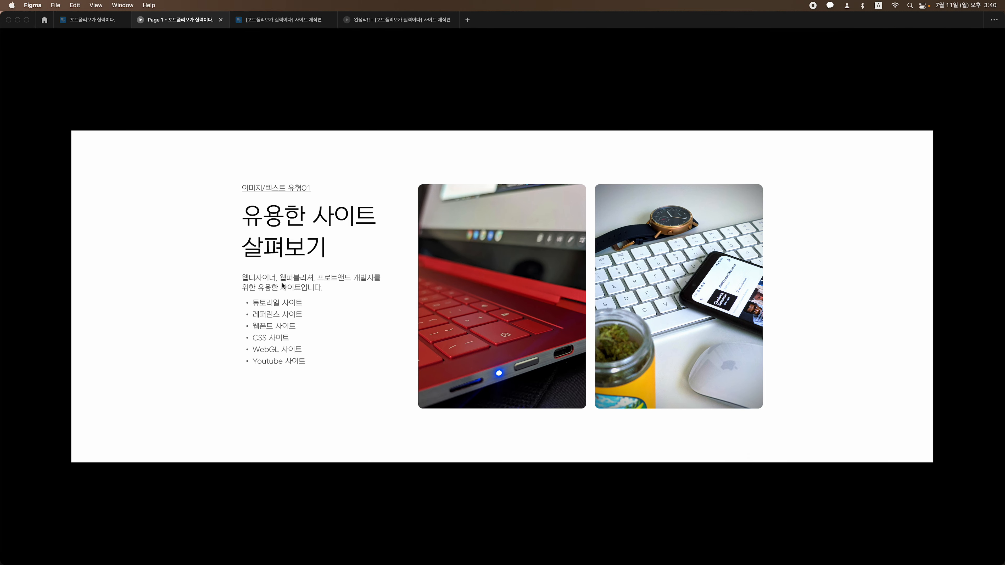
pyautogui.click(91, 19)
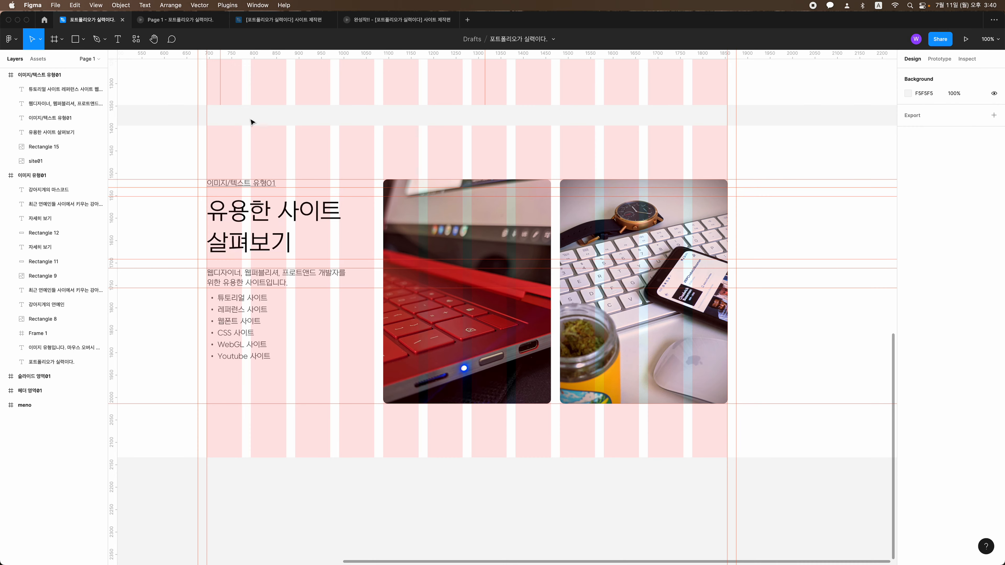
pyautogui.click(266, 286)
pyautogui.click(919, 302)
pyautogui.write('150')
pyautogui.press('Return')
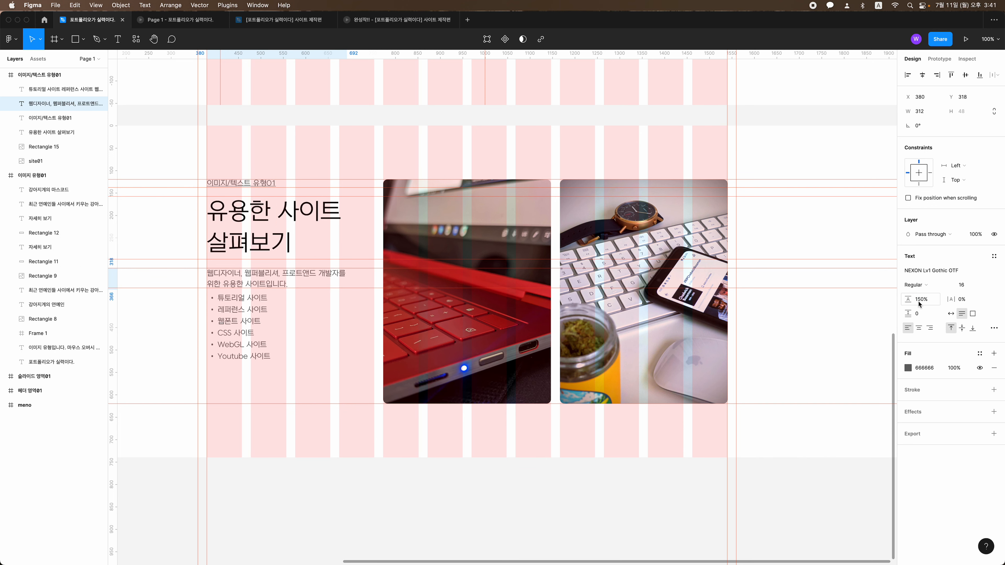
# Check the description's spacing in the prototype preview and move the guide beneath it down to its bottom edge
pyautogui.click(182, 20)
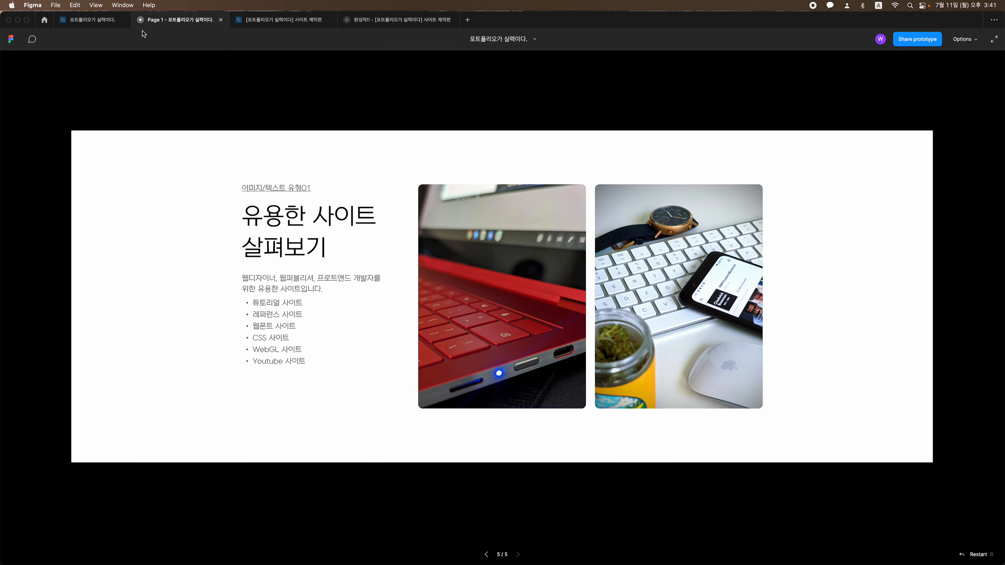
pyautogui.click(93, 20)
pyautogui.moveTo(197, 289); pyautogui.dragTo(194, 289)
# Move the bulleted site list to Y 376 below the description and check the spacing in the prototype preview
pyautogui.click(232, 305)
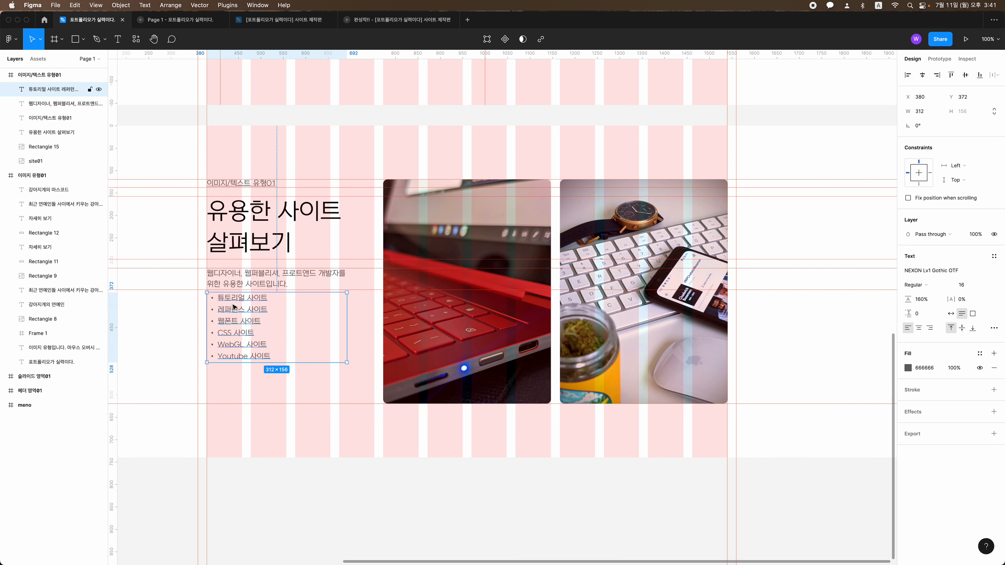
pyautogui.press('Up')
pyautogui.press('Up')
pyautogui.press('Up')
pyautogui.press('Up')
pyautogui.press('Up')
pyautogui.press('Down')
pyautogui.press('Down')
pyautogui.press('Down')
pyautogui.press('Down')
pyautogui.press('Down')
pyautogui.press('Down')
pyautogui.press('Down')
pyautogui.press('Down')
pyautogui.press('Down')
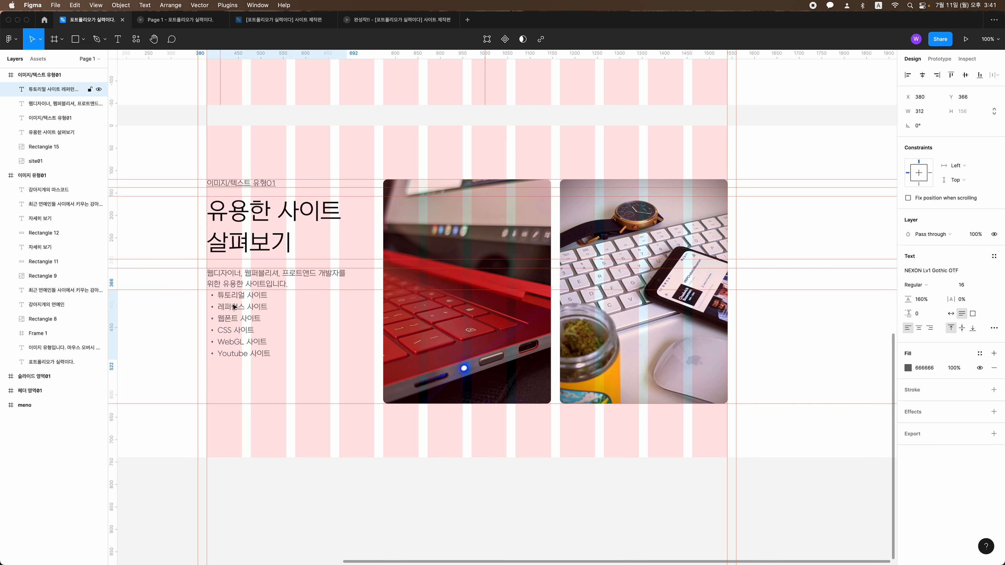
pyautogui.click(168, 23)
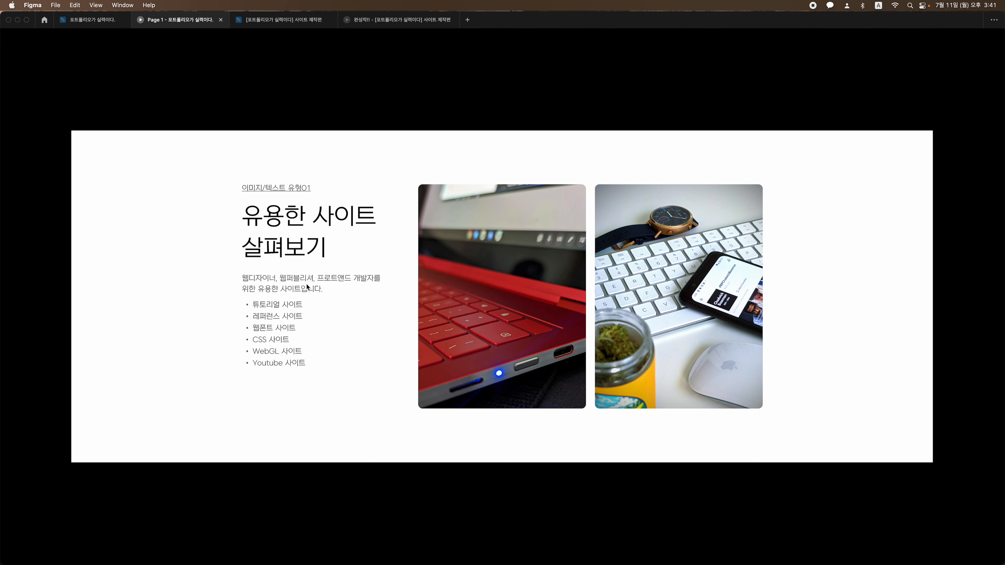
pyautogui.click(102, 22)
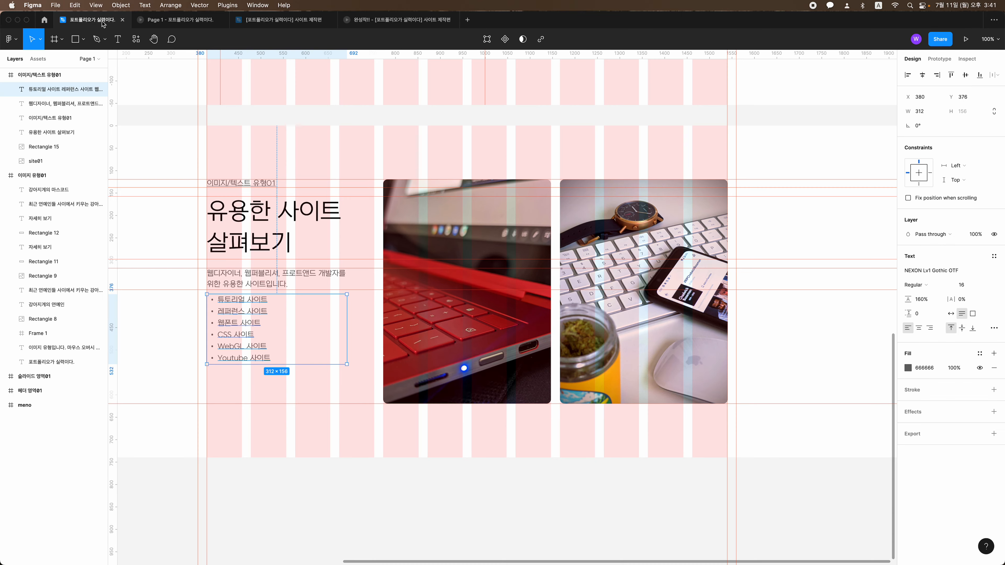
# Add the text label "레퍼런스 사이트" near the lower edge of the laptop image, at about X 817, Y 549
pyautogui.click(410, 380)
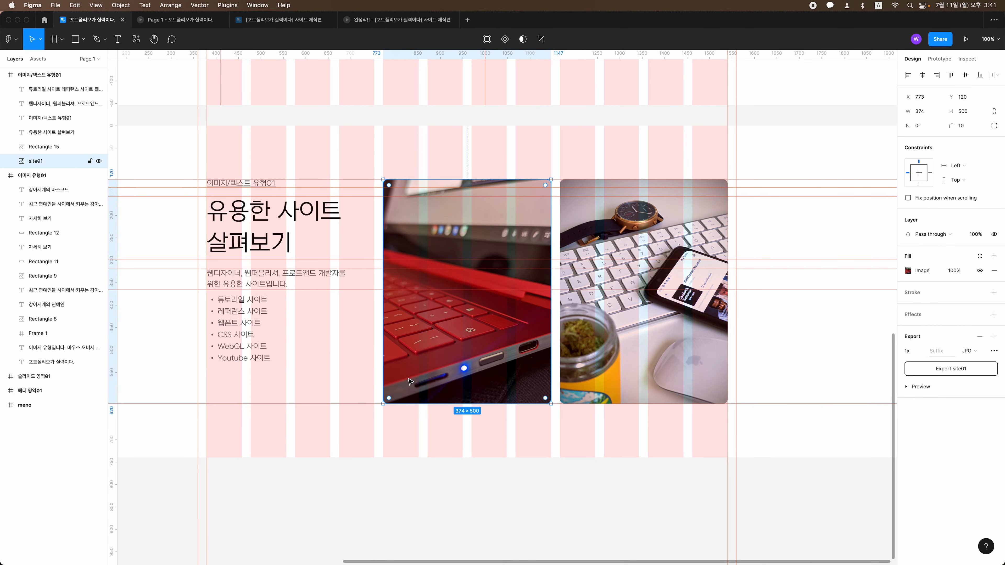
pyautogui.press('t')
pyautogui.click(403, 387)
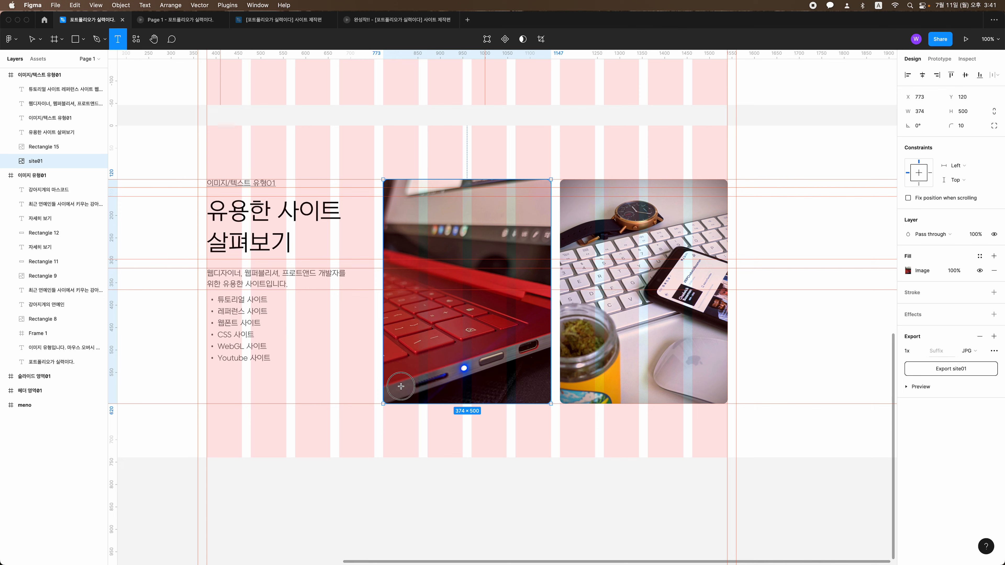
pyautogui.write('f')
pyautogui.press('BackSpace')
pyautogui.hotkey('ctrl', 'space')
pyautogui.write('래')
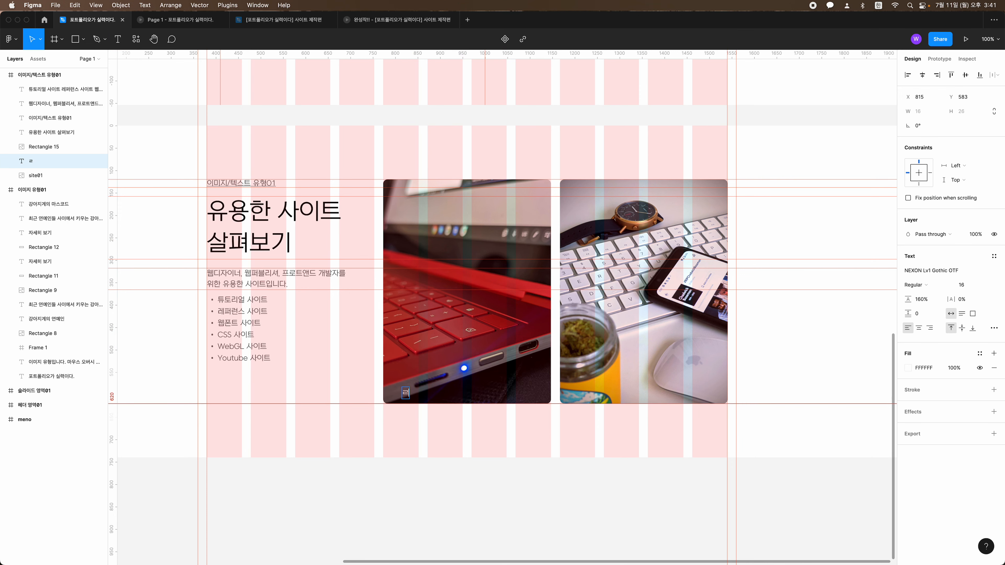
pyautogui.write('퍼')
pyautogui.write('론')
pyautogui.press('BackSpace')
pyautogui.press('BackSpace')
pyautogui.write('피')
pyautogui.write('런스 사이트')
pyautogui.click(480, 444)
pyautogui.moveTo(424, 396); pyautogui.dragTo(425, 380)
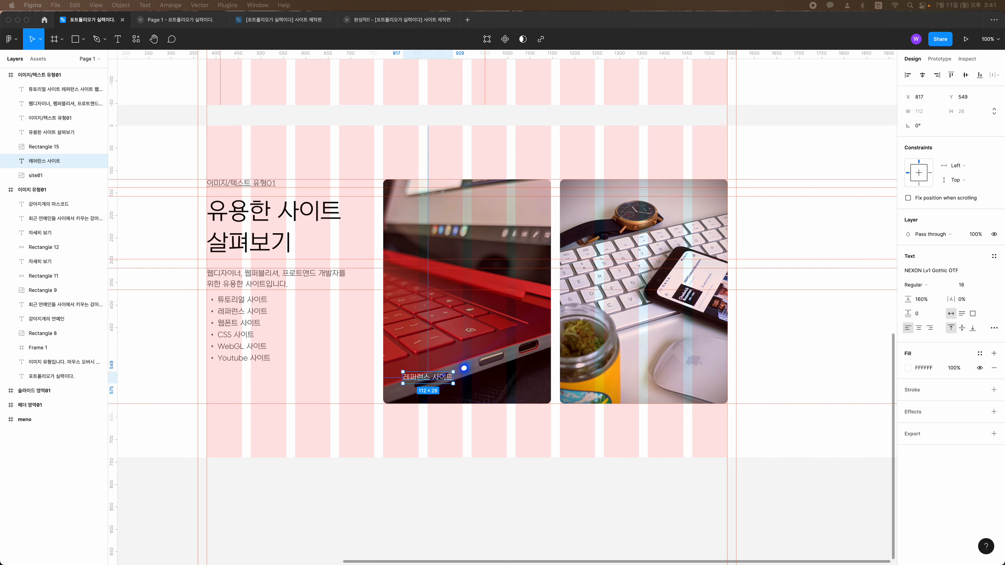
# Draw a rectangle over the "레퍼런스 사이트" label, sized 180 by 40 with a corner radius of 30
pyautogui.click(76, 39)
pyautogui.moveTo(399, 366); pyautogui.dragTo(468, 381)
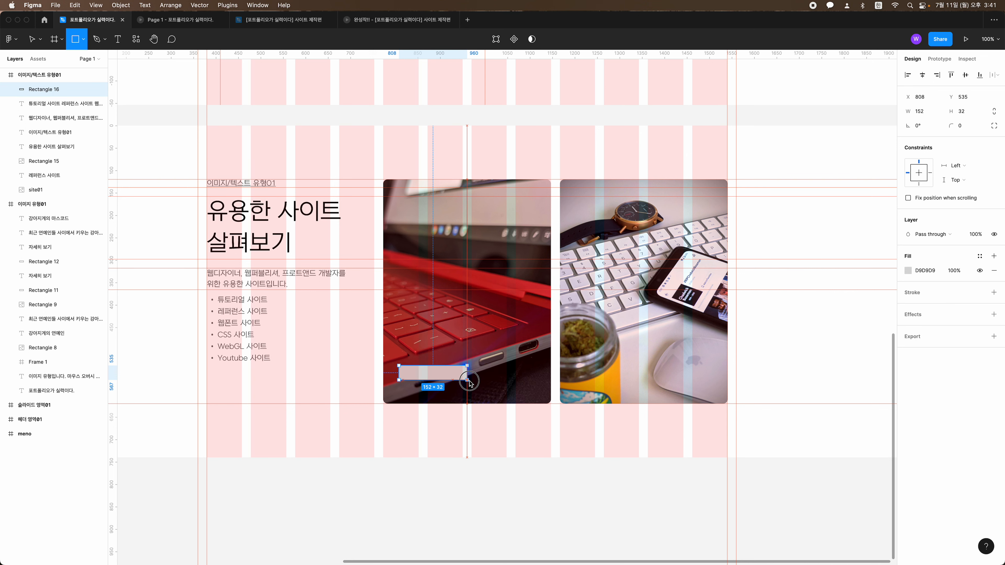
pyautogui.click(923, 112)
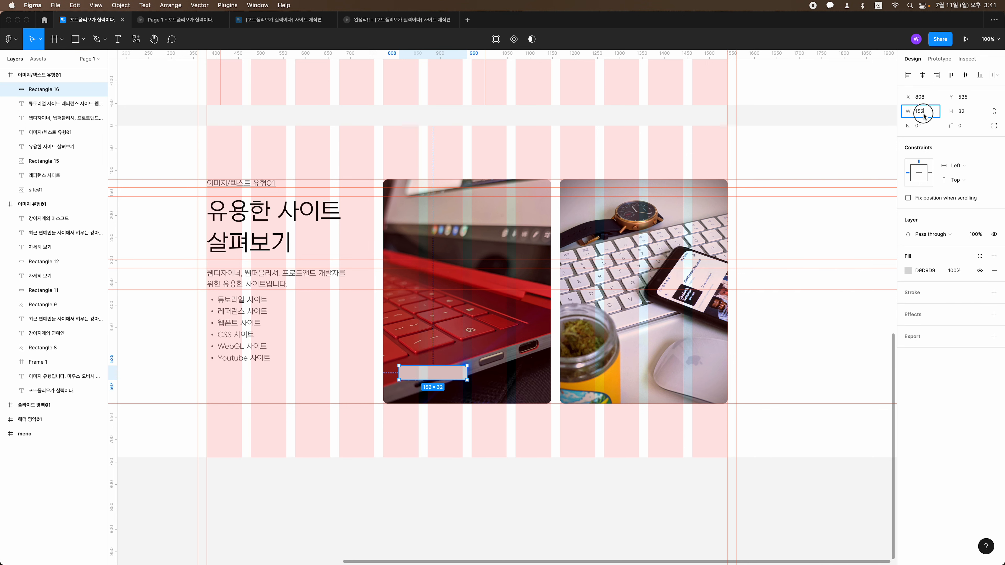
pyautogui.write('180')
pyautogui.press('Return')
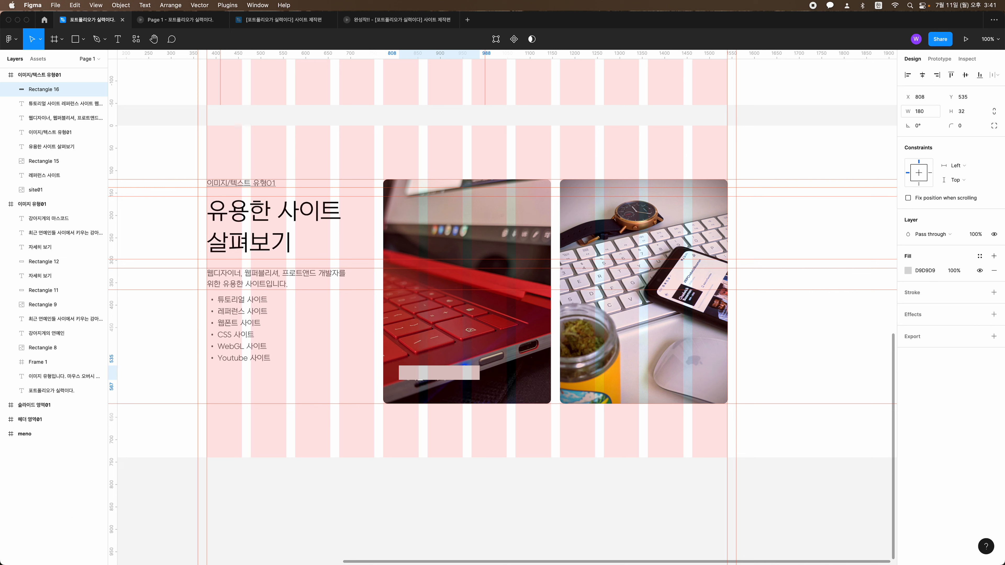
pyautogui.click(955, 113)
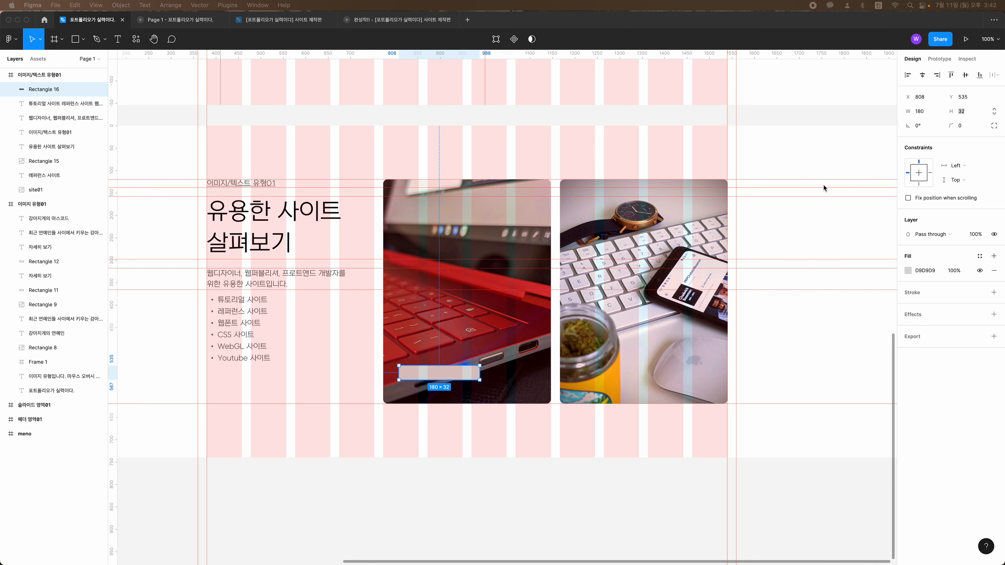
pyautogui.click(961, 111)
pyautogui.write('40')
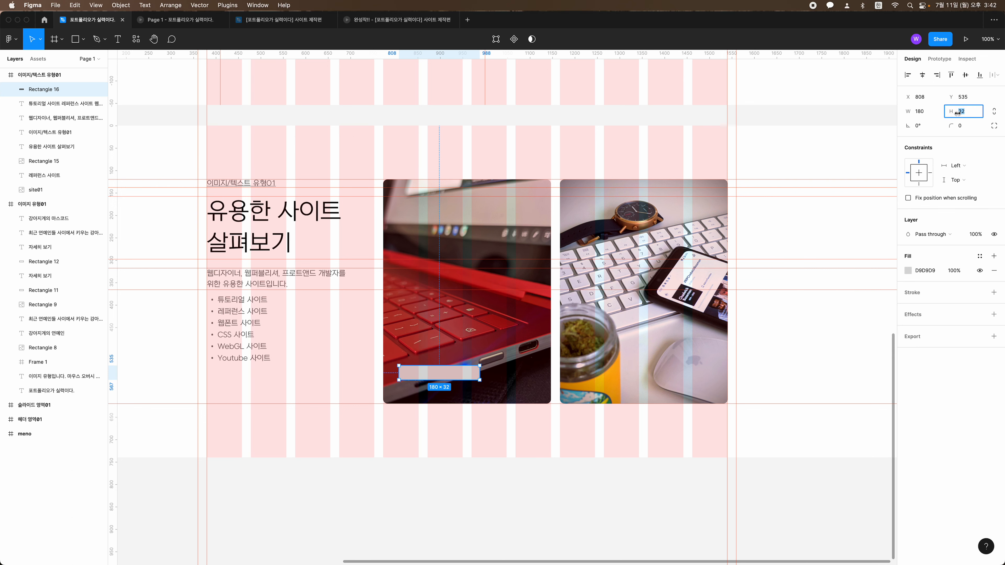
pyautogui.press('Return')
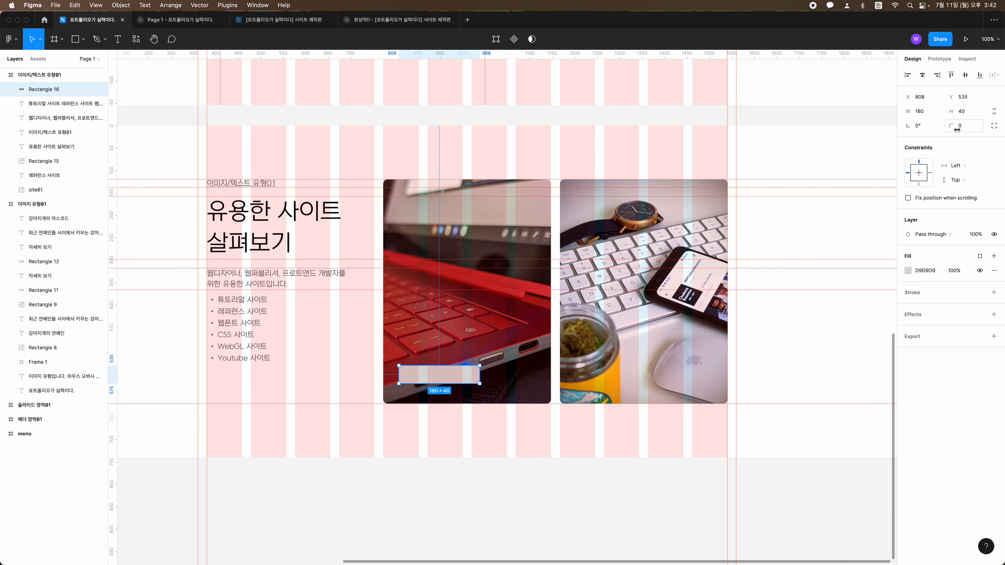
pyautogui.click(963, 127)
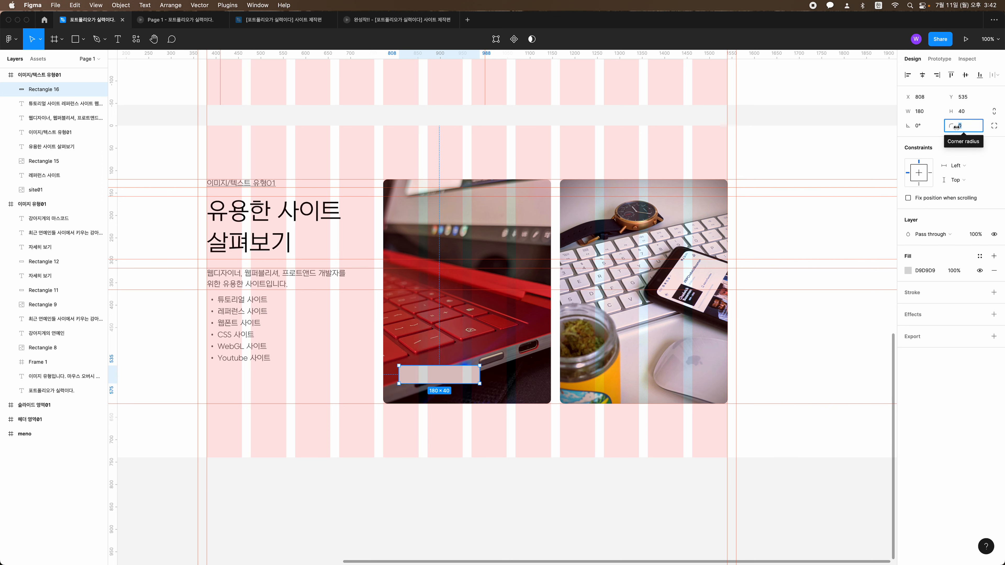
pyautogui.write('30')
pyautogui.press('Return')
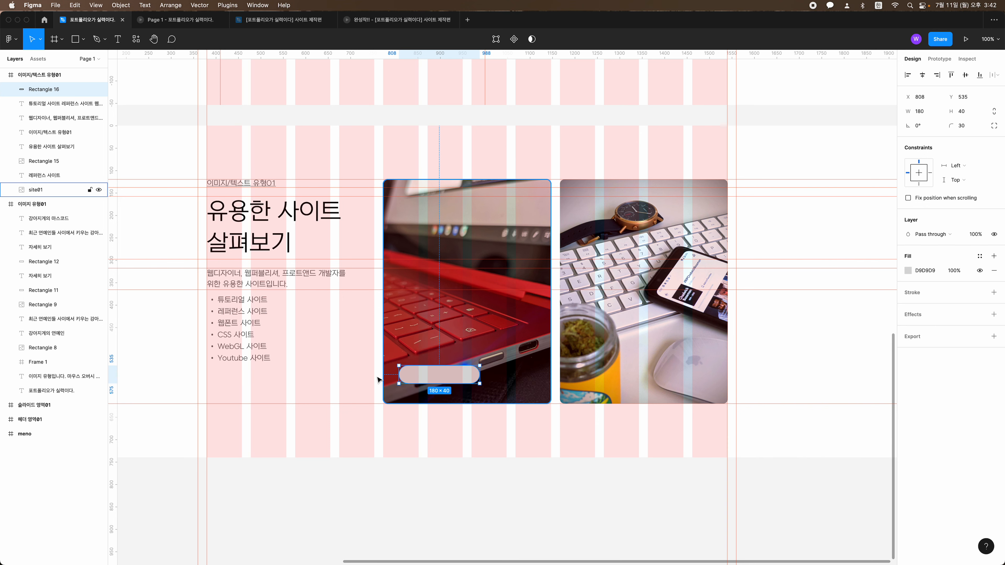
# Bring the "레퍼런스 사이트" label in front of the rounded rectangle and center the two on each other
pyautogui.moveTo(446, 379); pyautogui.dragTo(477, 380)
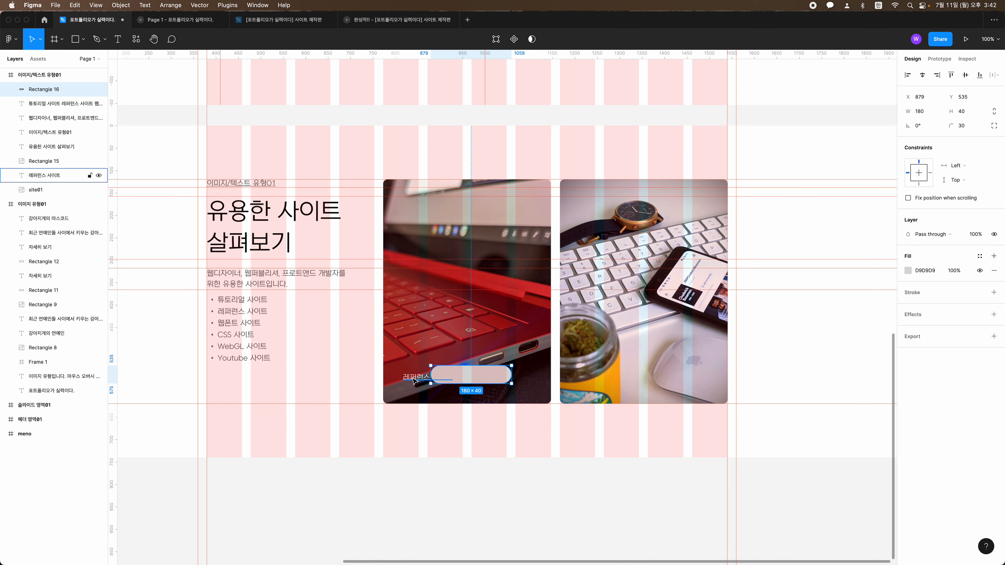
pyautogui.click(417, 379)
pyautogui.press('super+bracketleft')
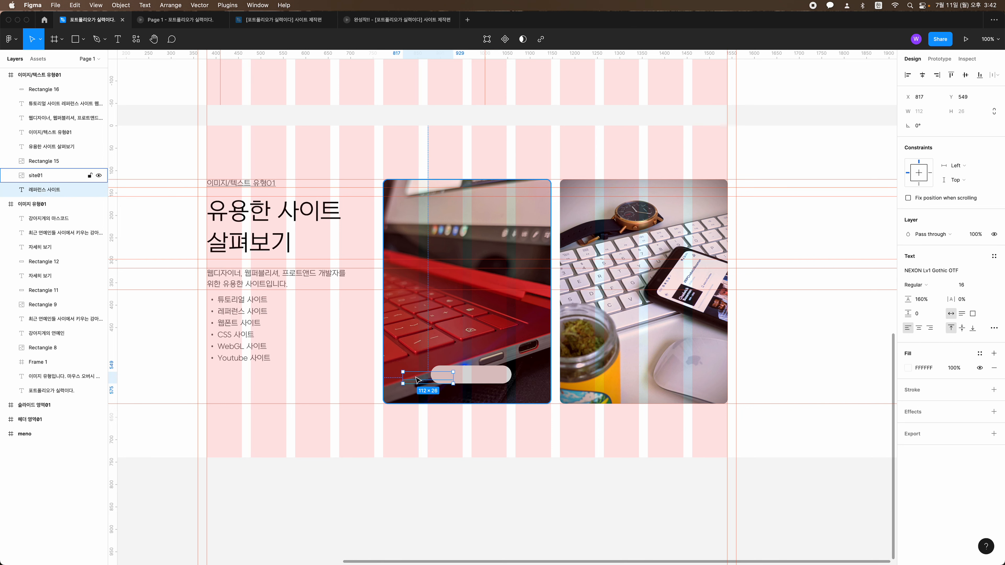
pyautogui.press('super+shift+bracketright')
pyautogui.keyDown('shift'); pyautogui.click(483, 380); pyautogui.keyUp('shift')
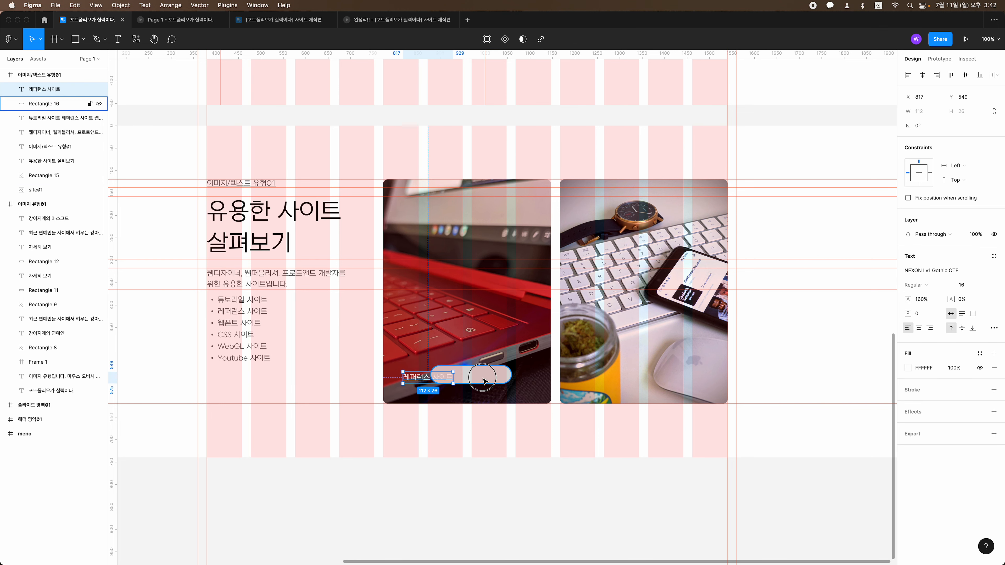
pyautogui.click(922, 74)
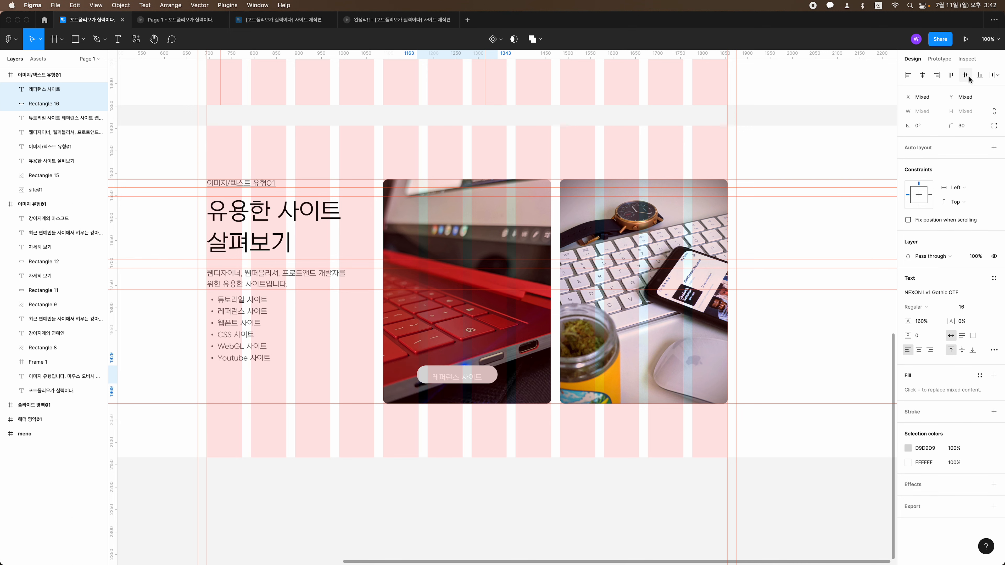
# Fill the rounded button rectangle with the dark red 530610 sampled from the laptop image
pyautogui.click(423, 377)
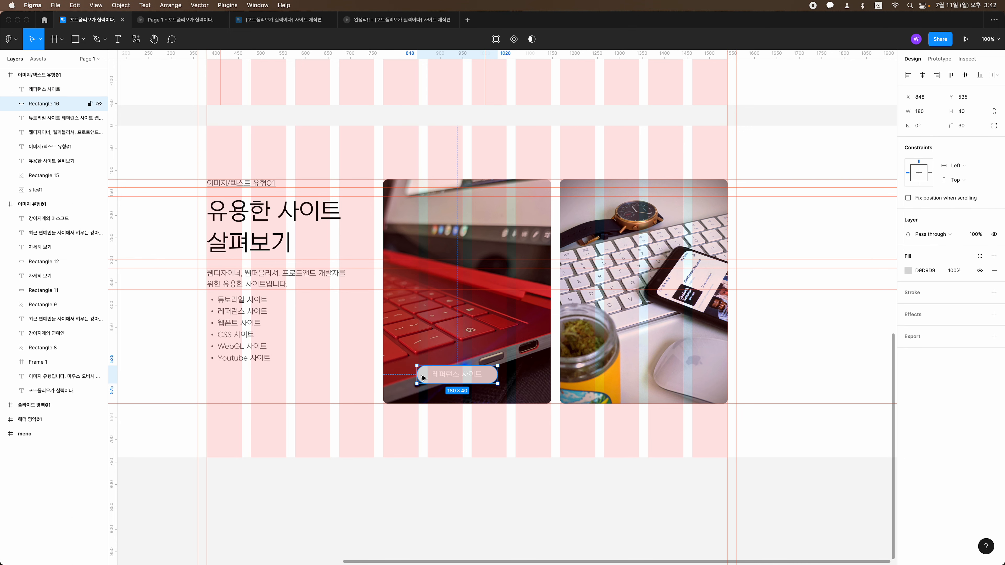
pyautogui.press('i')
pyautogui.click(521, 310)
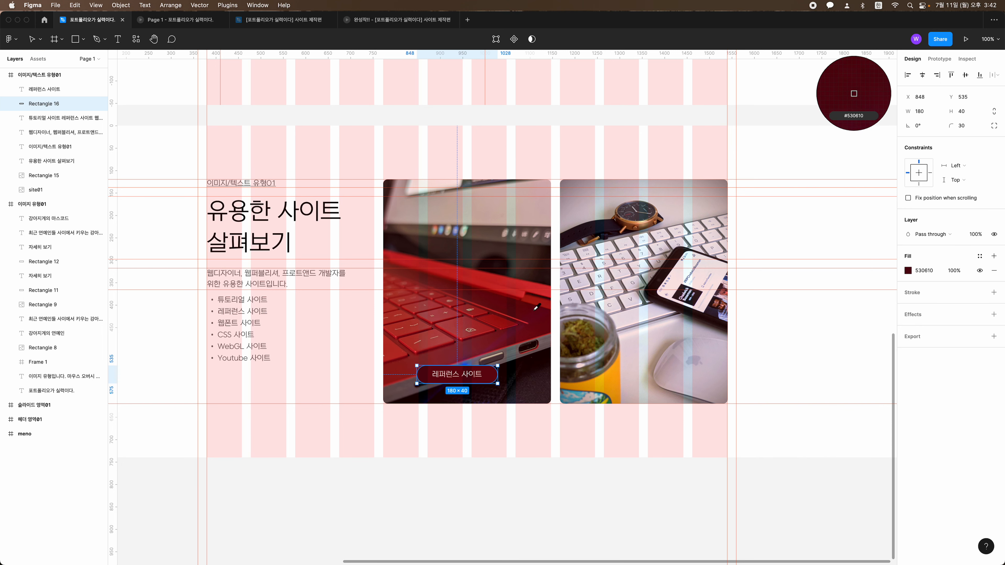
# Change the fill of the rounded button rectangle on the laptop image to 7C2B39
pyautogui.click(521, 523)
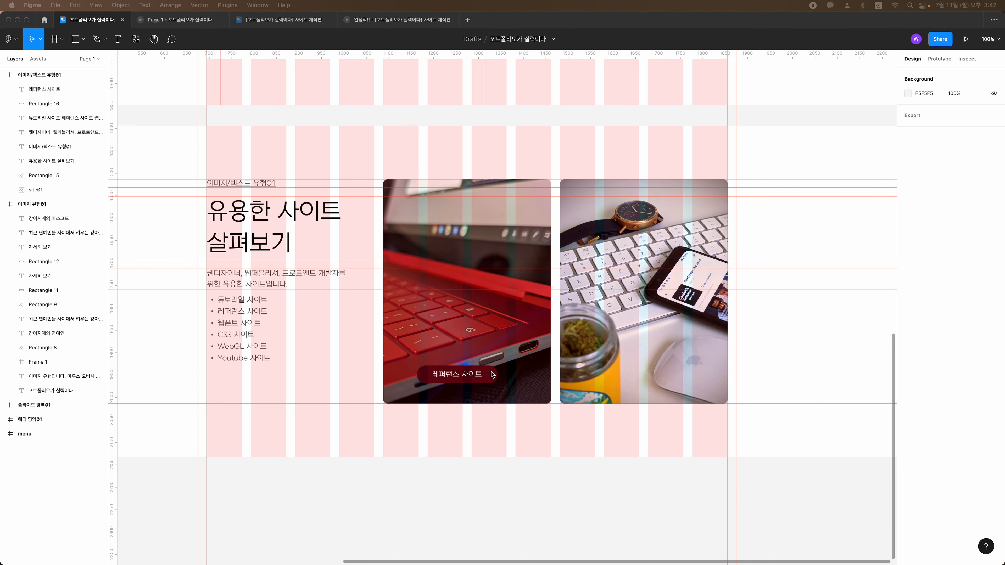
pyautogui.click(491, 372)
pyautogui.click(924, 271)
pyautogui.write('#7C2B39')
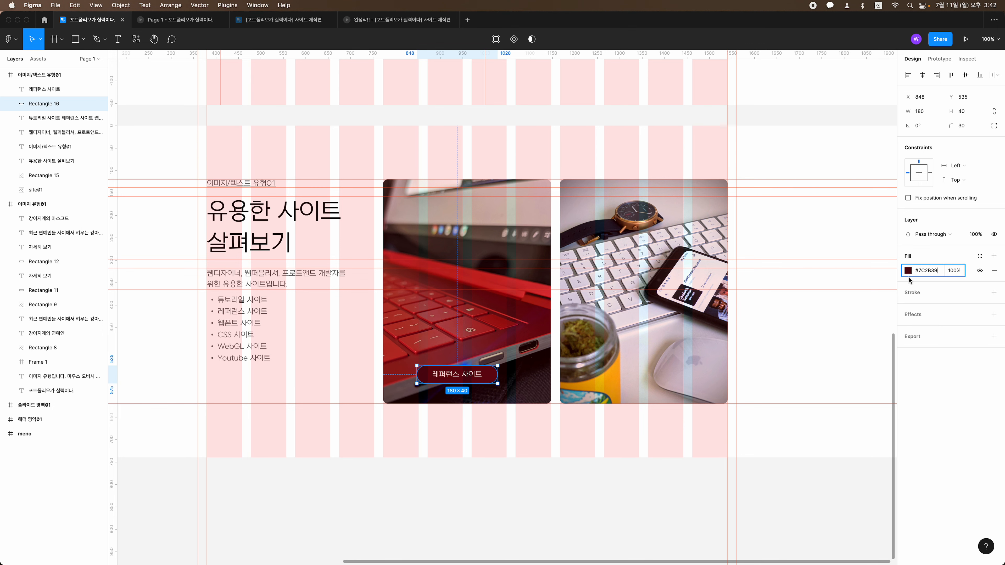
pyautogui.press('Return')
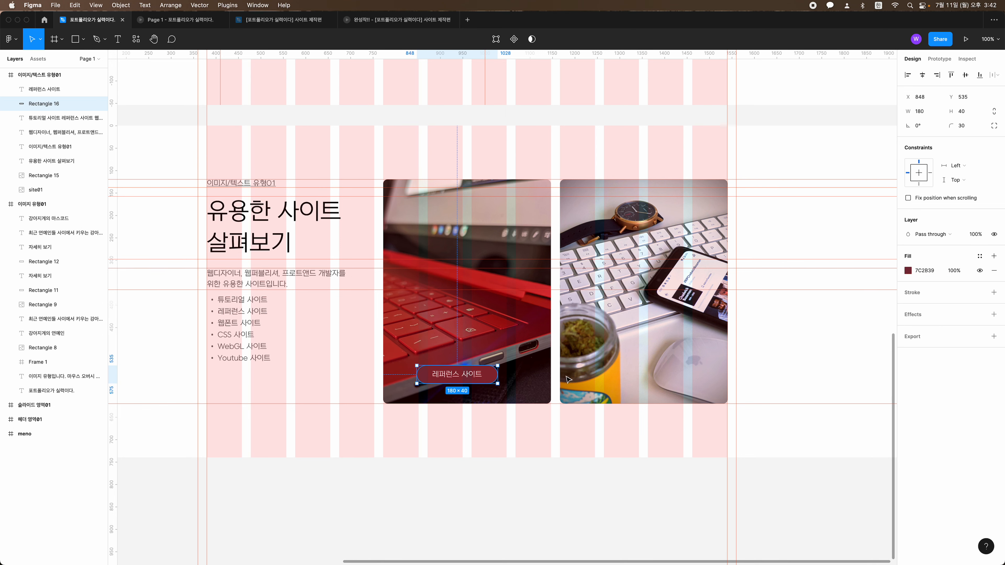
# Group the "레퍼런스 사이트" label with its rounded rectangle
pyautogui.click(467, 377)
pyautogui.keyDown('shift'); pyautogui.click(497, 381); pyautogui.keyUp('shift')
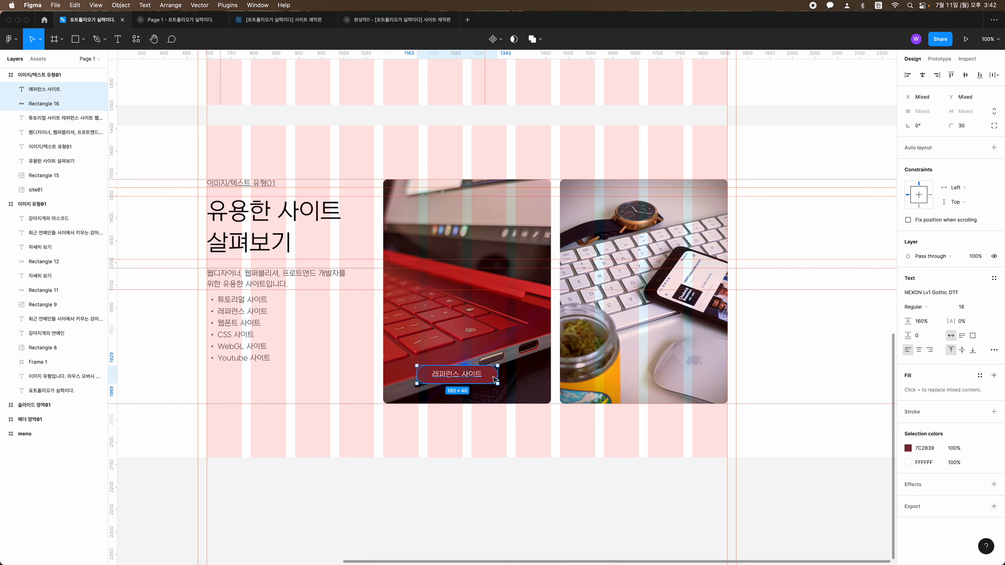
pyautogui.press('super+g')
# Place the button group near the laptop image's lower-left corner, inset 30 px from both edges at X 803, Y 550
pyautogui.moveTo(457, 380); pyautogui.dragTo(422, 395)
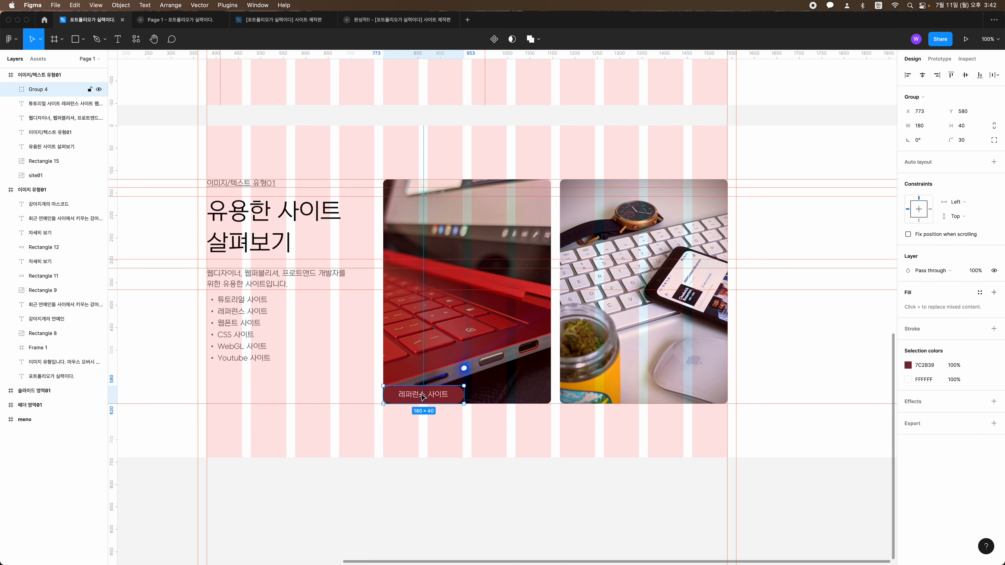
pyautogui.hotkey('shift', 'Up')
pyautogui.hotkey('shift', 'Up')
pyautogui.hotkey('shift', 'Up')
pyautogui.hotkey('shift', 'Right')
pyautogui.hotkey('shift', 'Right')
pyautogui.hotkey('shift', 'Right')
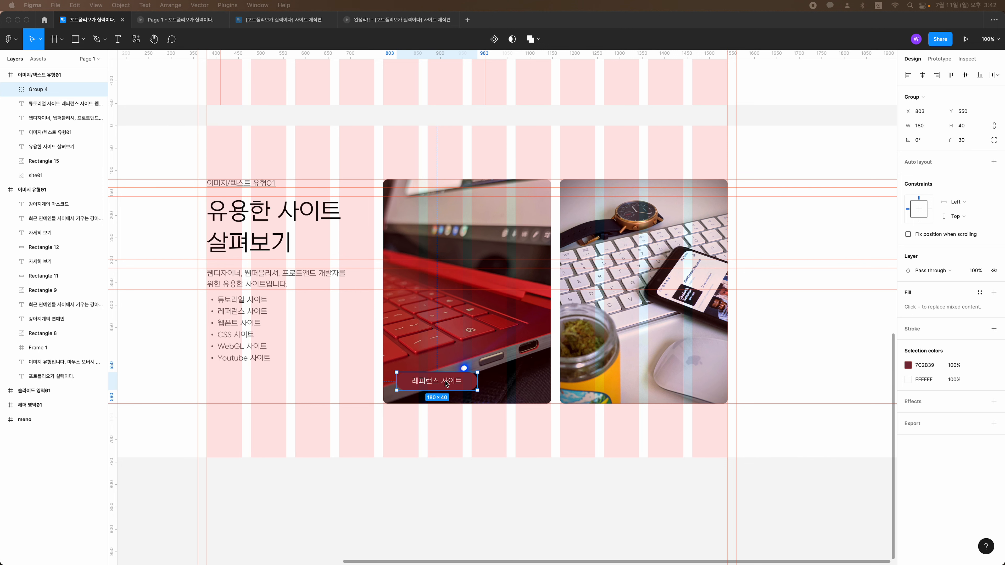
# Set the "레퍼런스 사이트" label's font size to 18 and center it again on its rounded rectangle
pyautogui.doubleClick(433, 383)
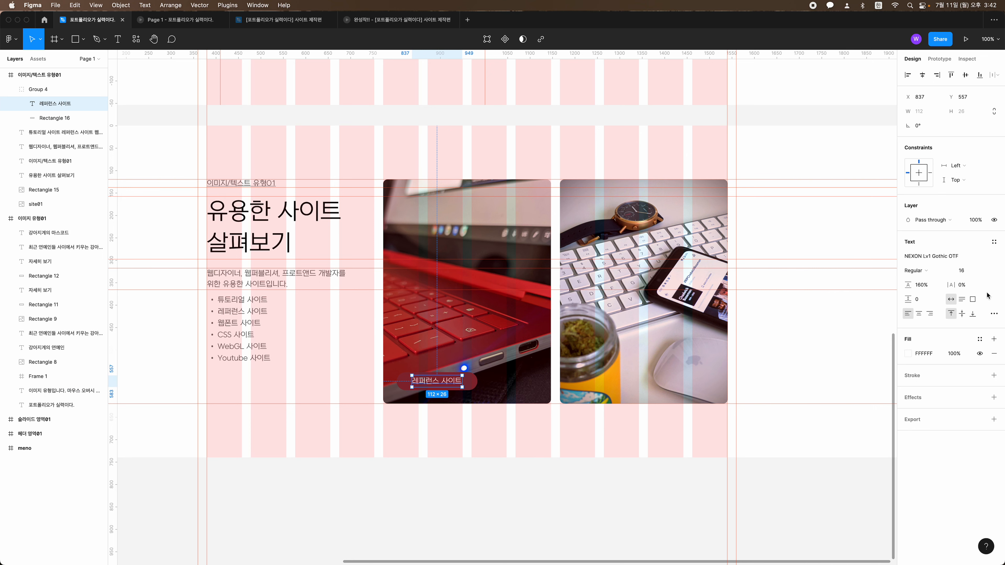
pyautogui.click(963, 271)
pyautogui.press('Return')
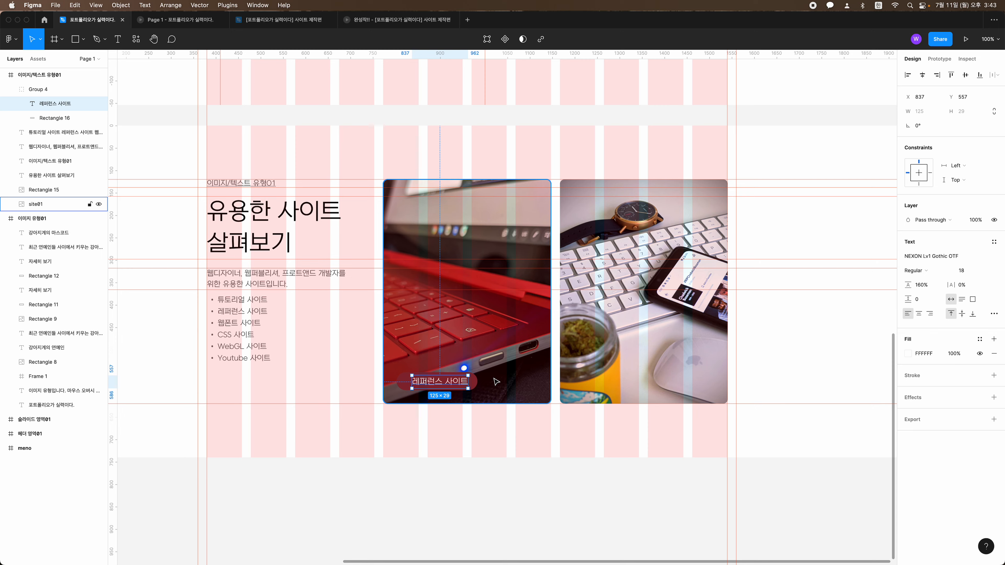
pyautogui.scroll(-1, 496, 382)
pyautogui.keyDown('shift'); pyautogui.click(473, 374); pyautogui.keyUp('shift')
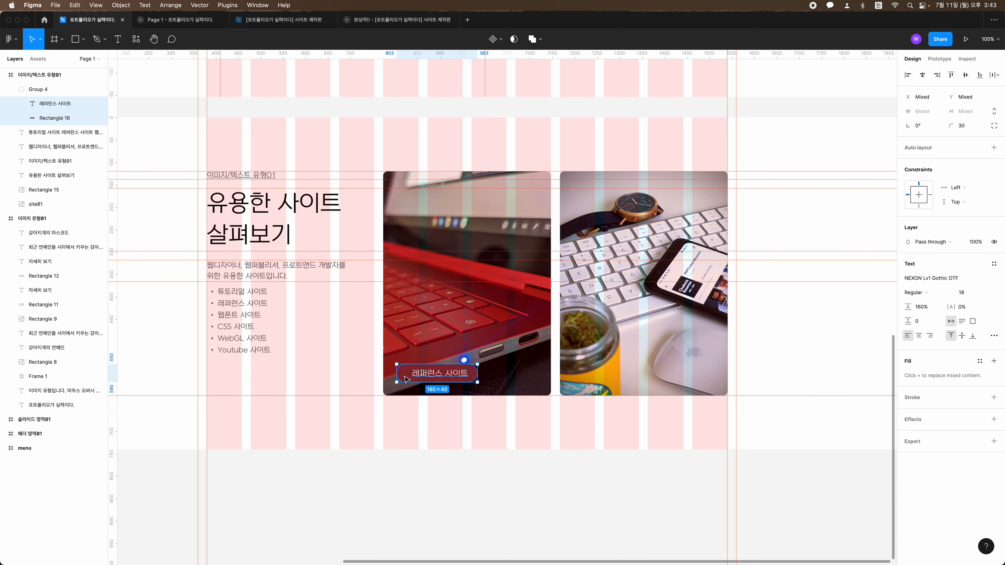
pyautogui.click(926, 76)
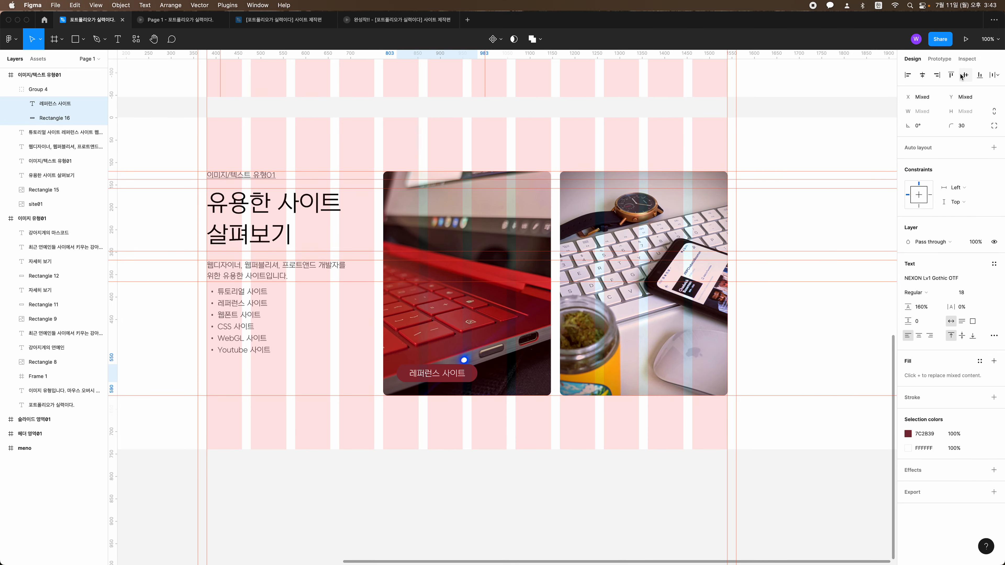
pyautogui.click(414, 422)
# Duplicate the button group onto the keyboard image, placing the copy at X 1197, Y 550
pyautogui.click(424, 372)
pyautogui.click(407, 418)
pyautogui.moveTo(419, 377); pyautogui.dragTo(579, 377)
pyautogui.hotkey('shift', 'Right')
pyautogui.hotkey('shift', 'Right')
pyautogui.hotkey('shift', 'Right')
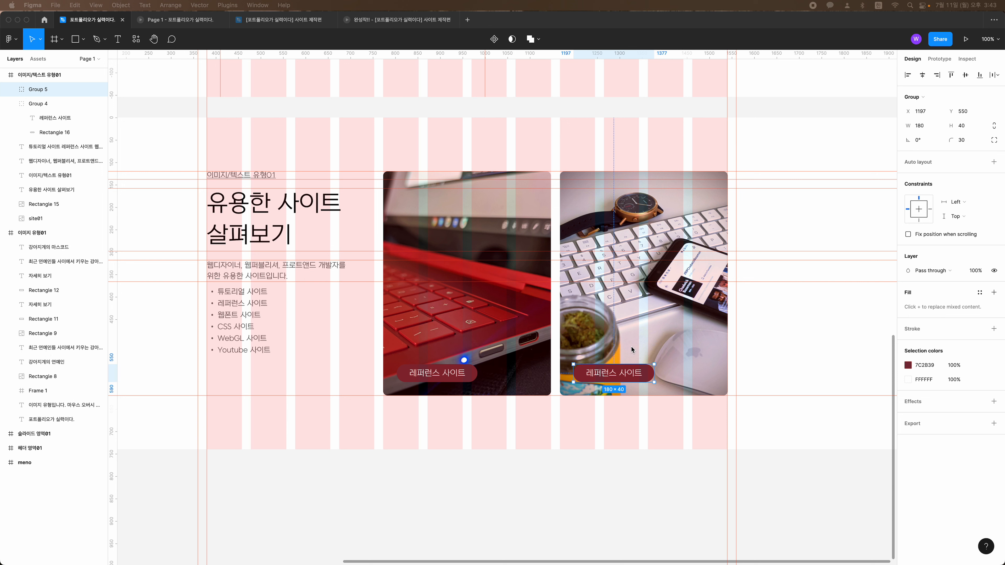
# Change the duplicated button's background color to the dark blue 2B387C
pyautogui.click(926, 365)
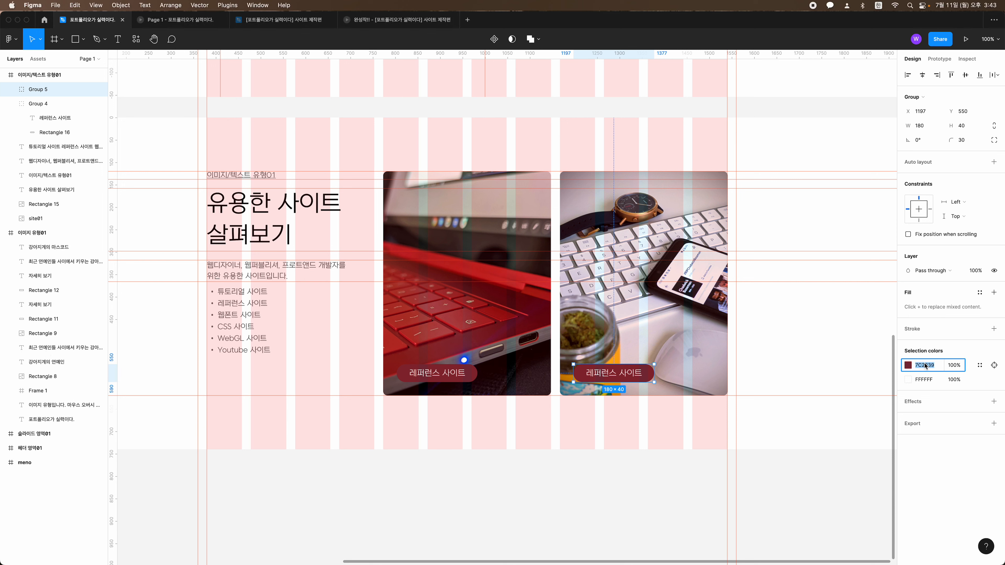
pyautogui.doubleClick(925, 366)
pyautogui.write('#2B387C')
pyautogui.click(919, 366)
pyautogui.press('BackSpace')
pyautogui.press('Return')
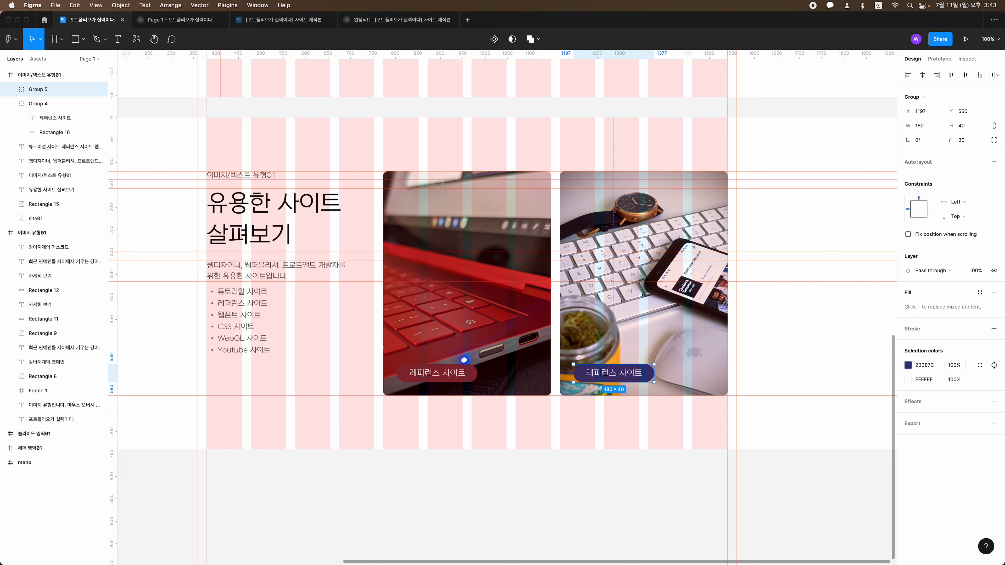
# Change the label of the blue button to "튜토리얼 사이트"
pyautogui.doubleClick(601, 375)
pyautogui.doubleClick(614, 373)
pyautogui.press('BackSpace')
pyautogui.press('BackSpace')
pyautogui.press('BackSpace')
pyautogui.press('BackSpace')
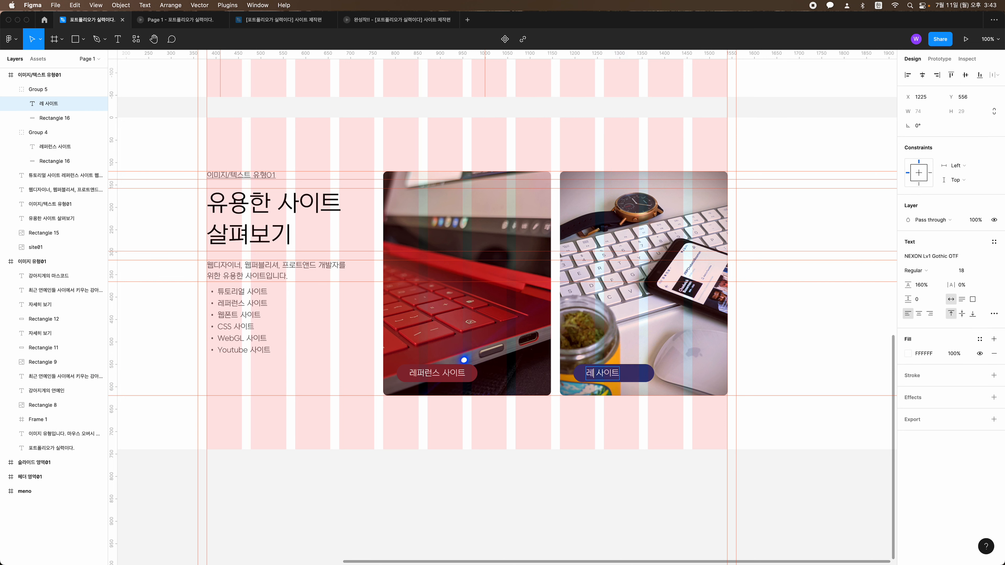
pyautogui.write('튜토리얼')
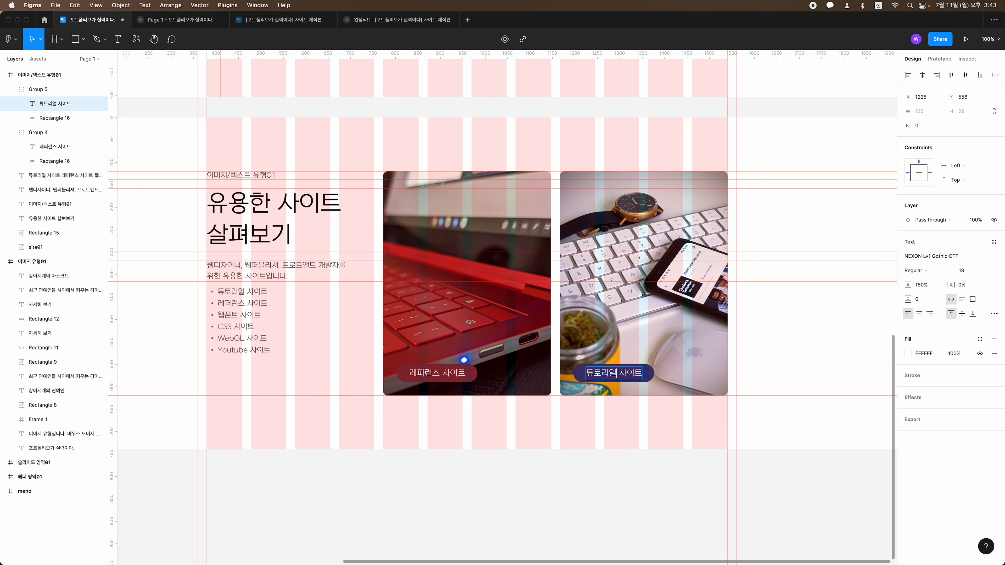
pyautogui.press('Escape')
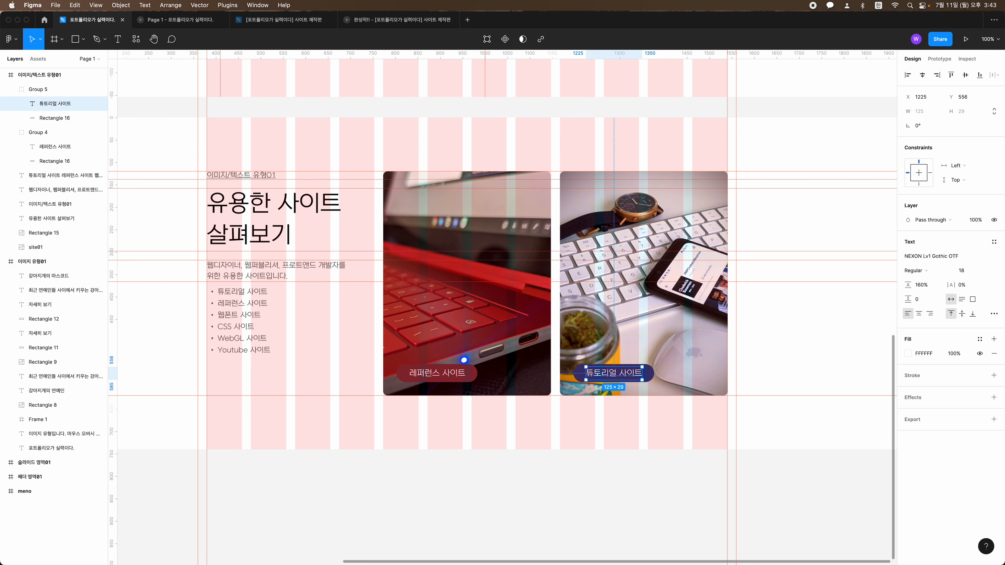
pyautogui.click(585, 475)
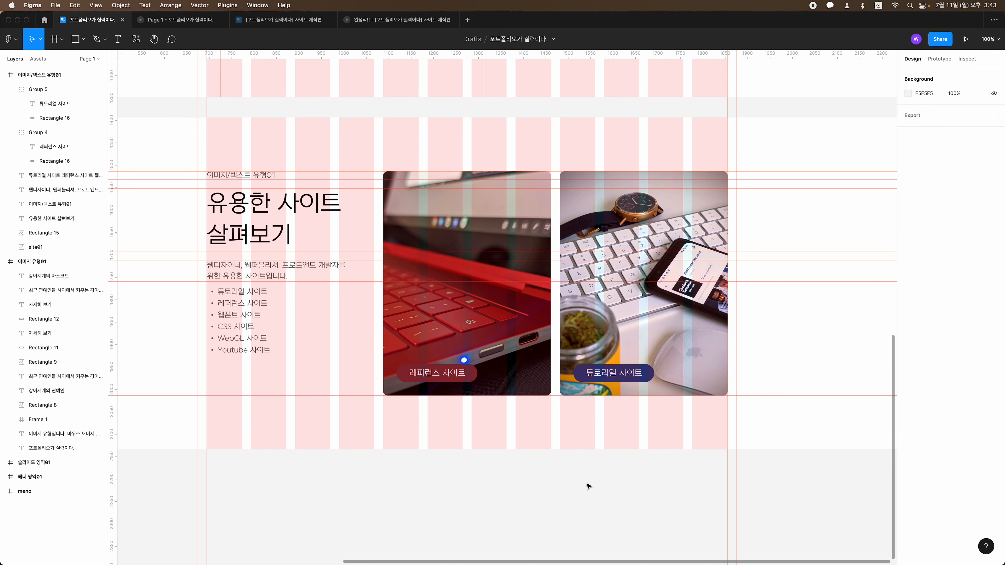
# Preview the section as a prototype and set the heading "유용한 사이트 살펴보기" to the Light weight
pyautogui.press('alt+super+Return')
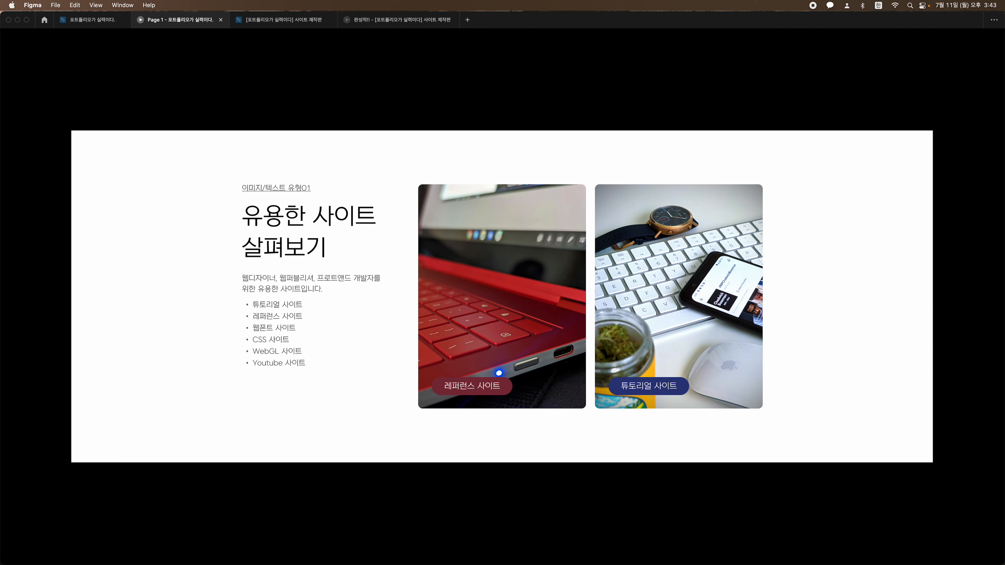
pyautogui.click(91, 19)
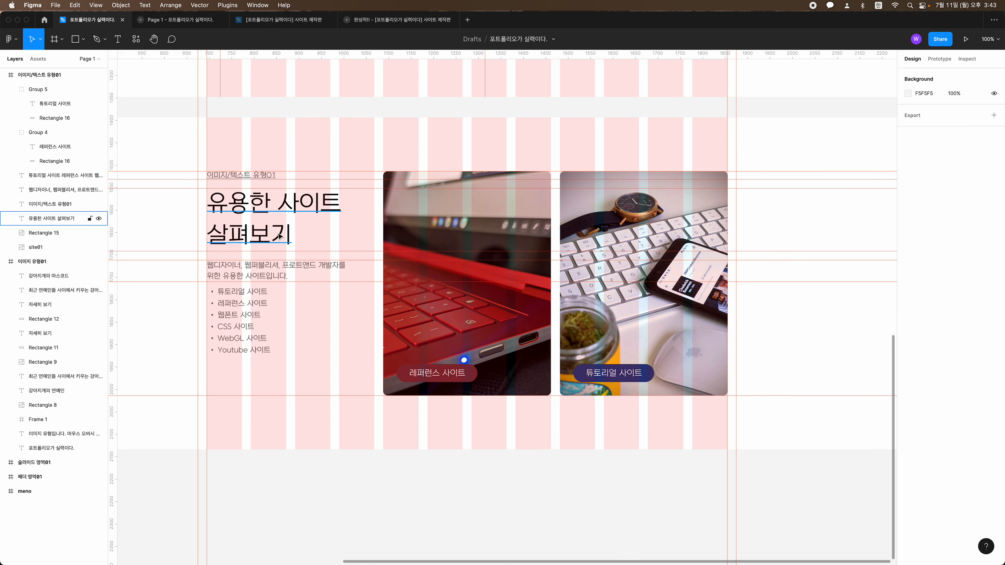
pyautogui.click(262, 237)
pyautogui.click(915, 284)
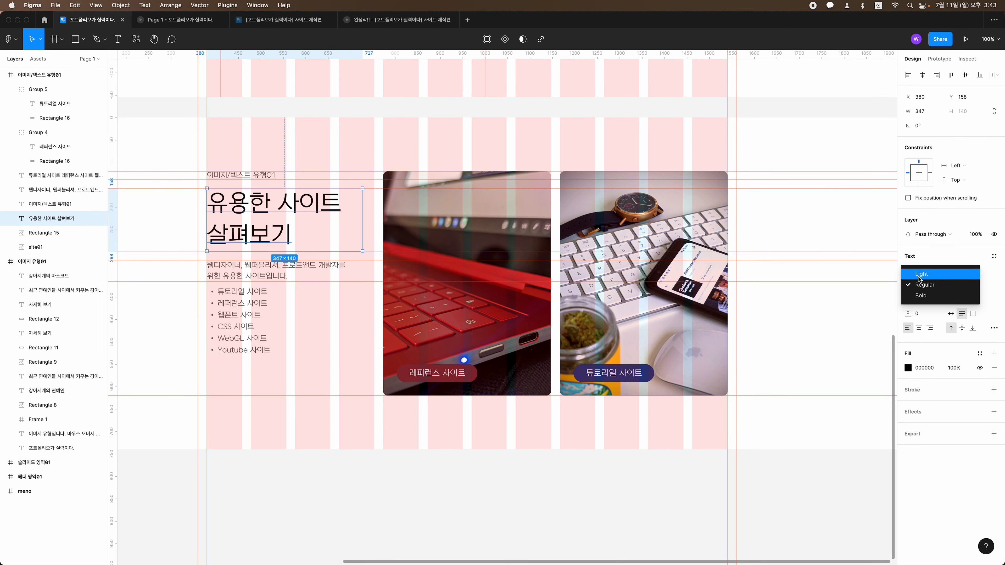
pyautogui.click(919, 280)
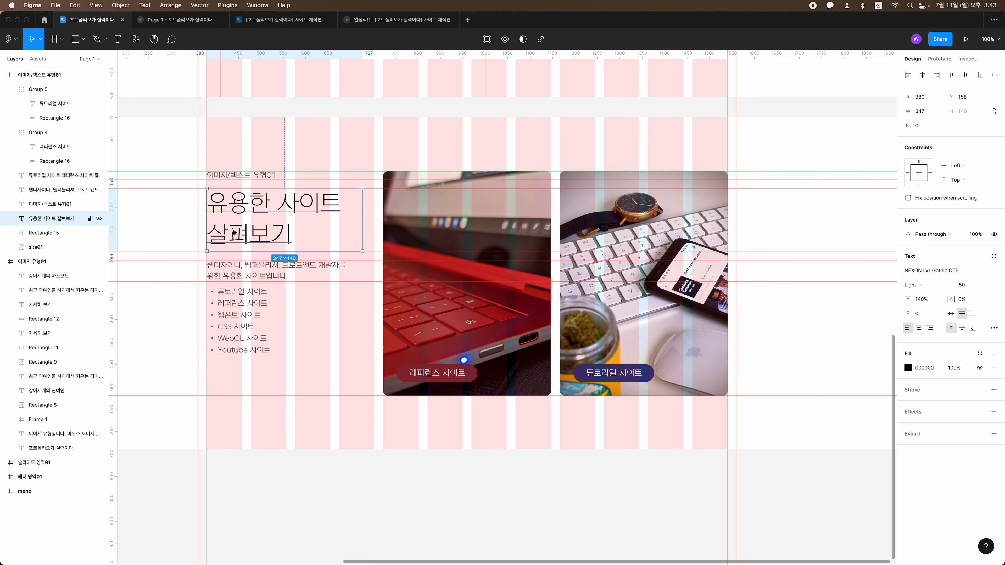
pyautogui.click(194, 20)
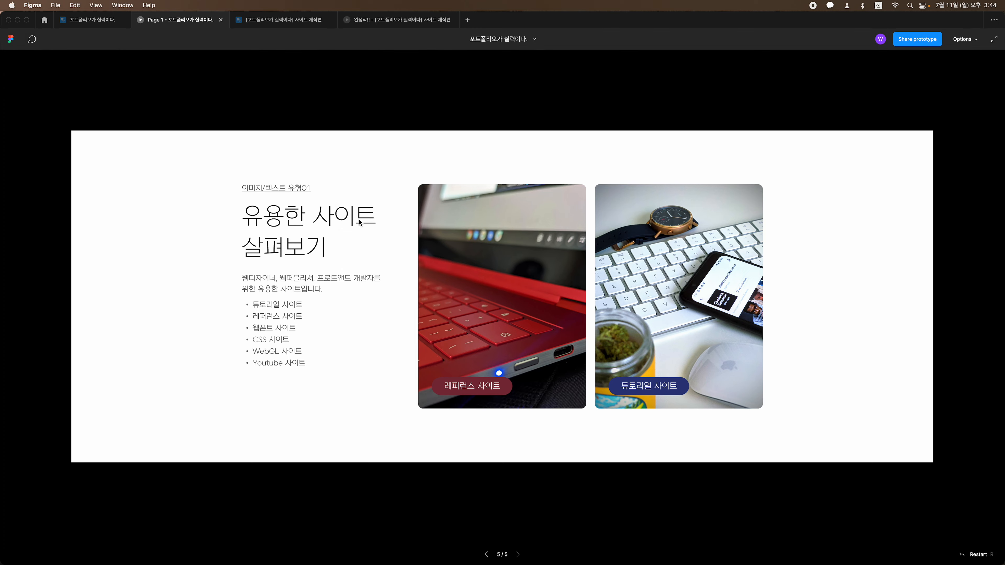
# Set the line height of the two-line description paragraph under the heading to 160%
pyautogui.click(97, 22)
pyautogui.click(275, 277)
pyautogui.click(921, 301)
pyautogui.click(922, 302)
pyautogui.press('BackSpace')
pyautogui.write('6')
pyautogui.press('Return')
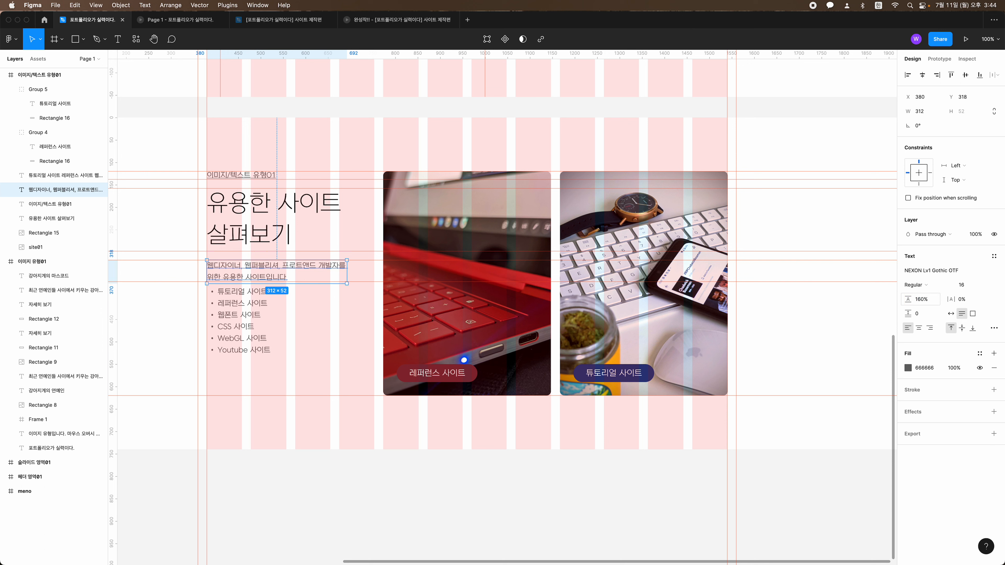
# Move the description paragraph up to Y 314 and check the section in the prototype preview
pyautogui.click(229, 270)
pyautogui.moveTo(229, 270); pyautogui.dragTo(229, 268)
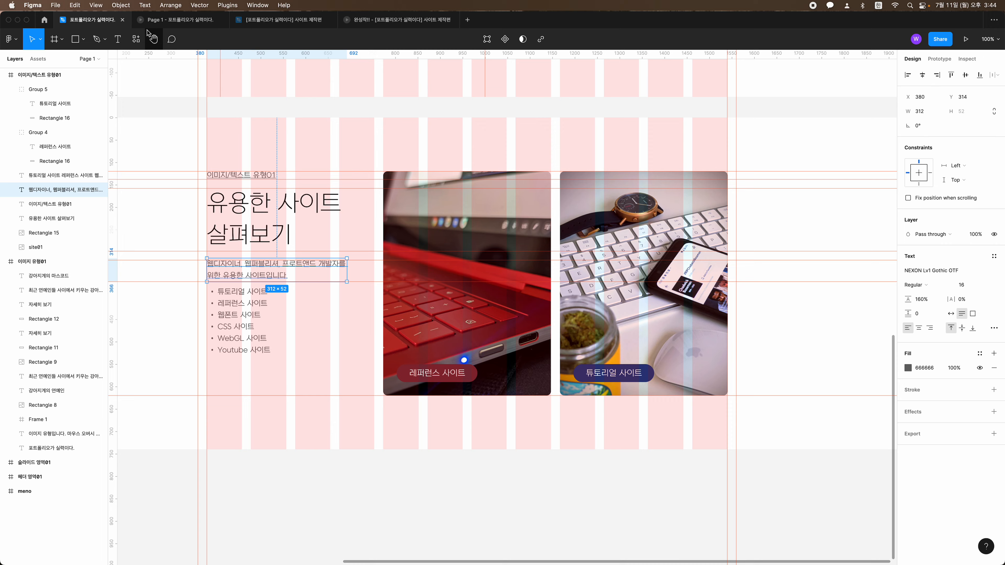
pyautogui.click(159, 20)
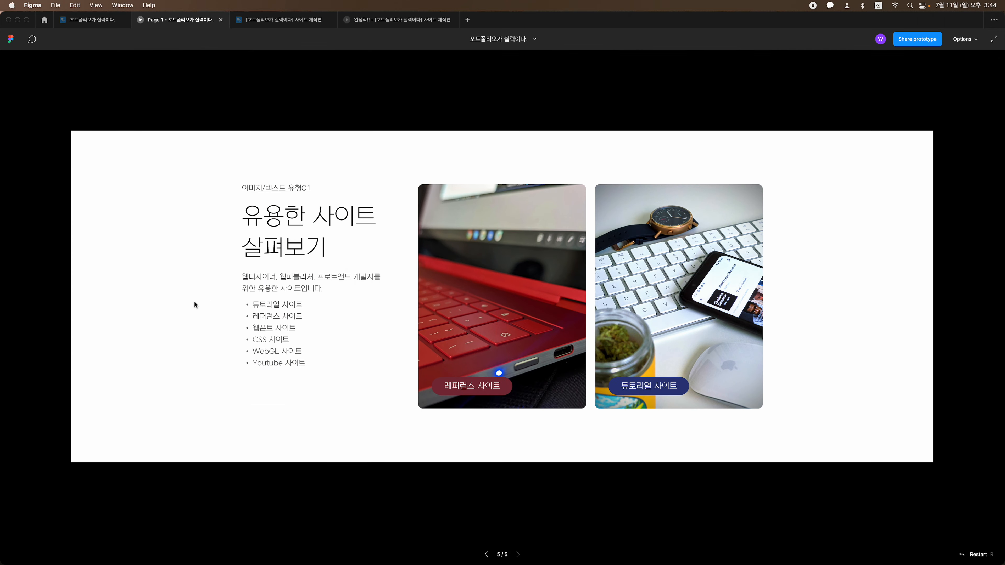